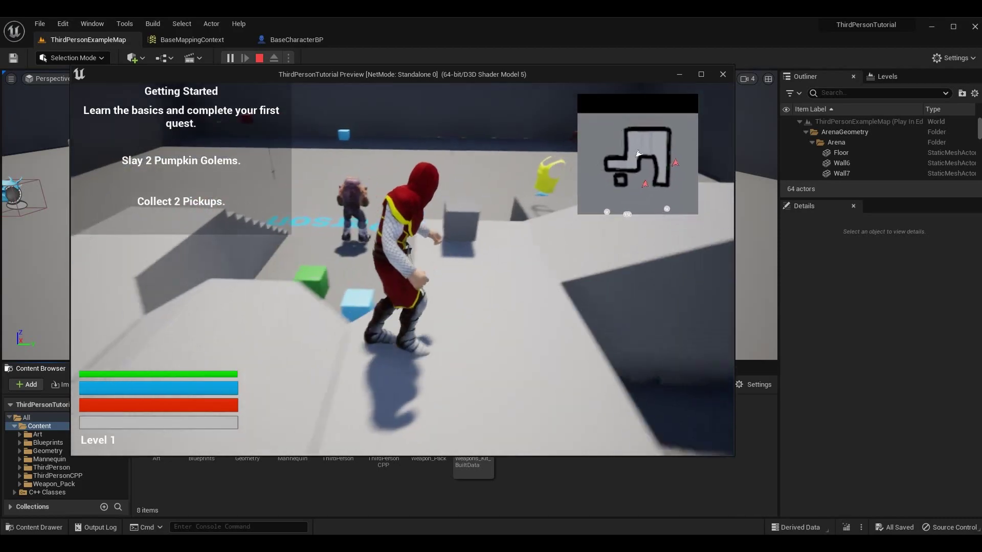
# Step: Playtest the character's movement by running around the arena, climbing to the raised platforms and jumping
pyautogui.press('space')
pyautogui.press('s')
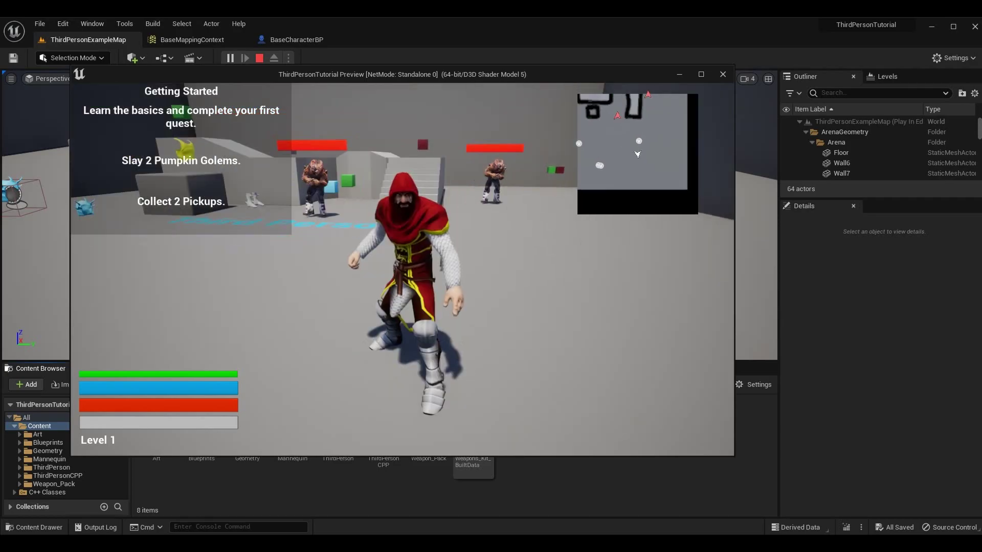
pyautogui.press('w')
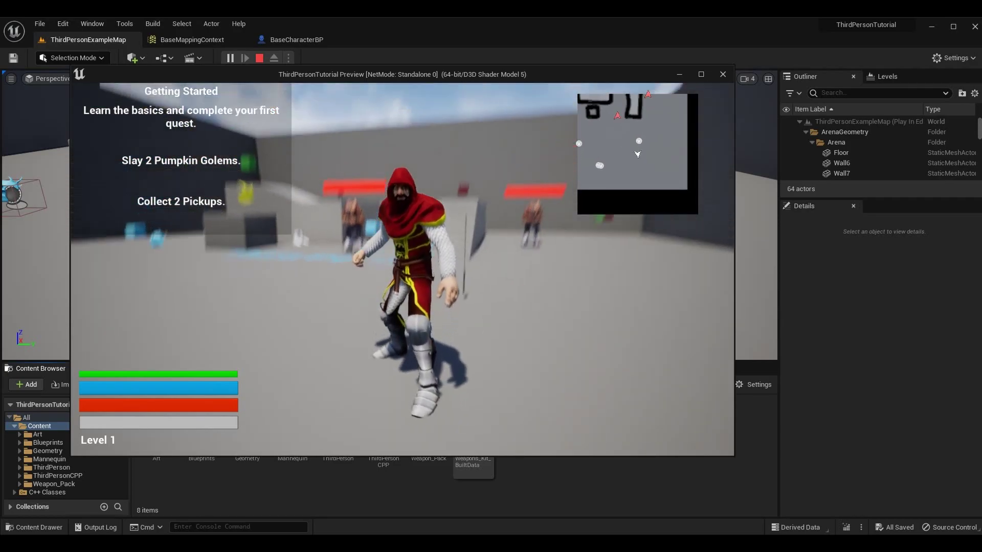
pyautogui.press('w')
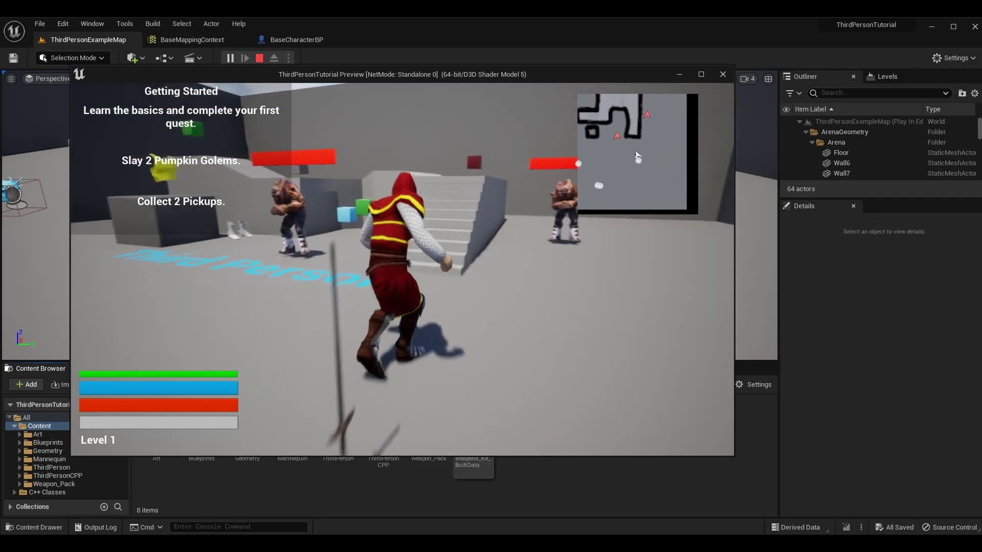
pyautogui.press('w')
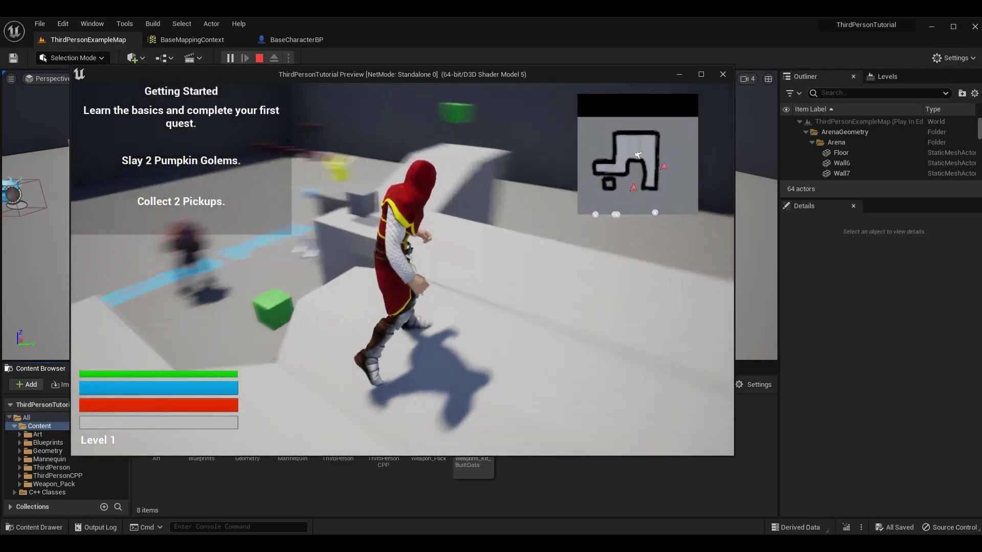
pyautogui.press('w')
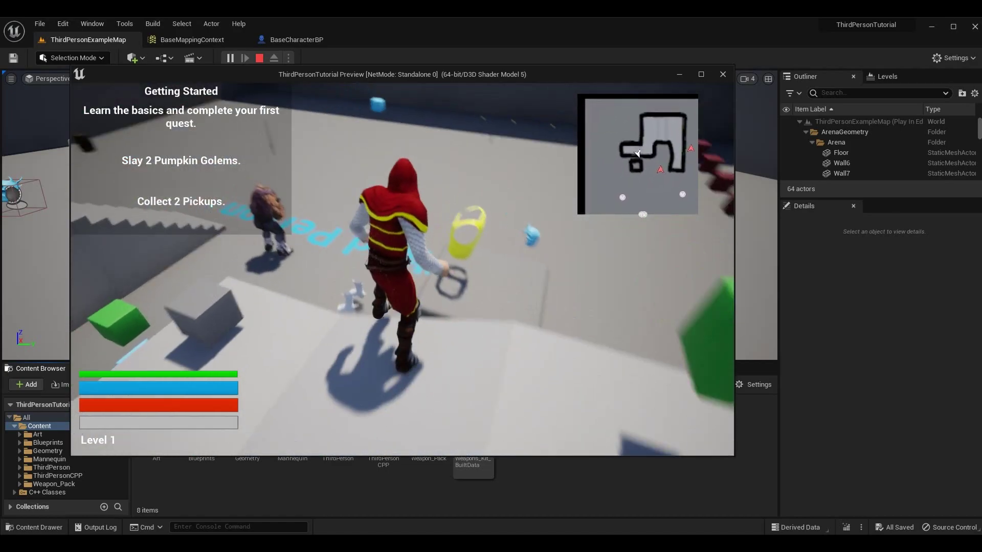
pyautogui.press('space')
pyautogui.press('w')
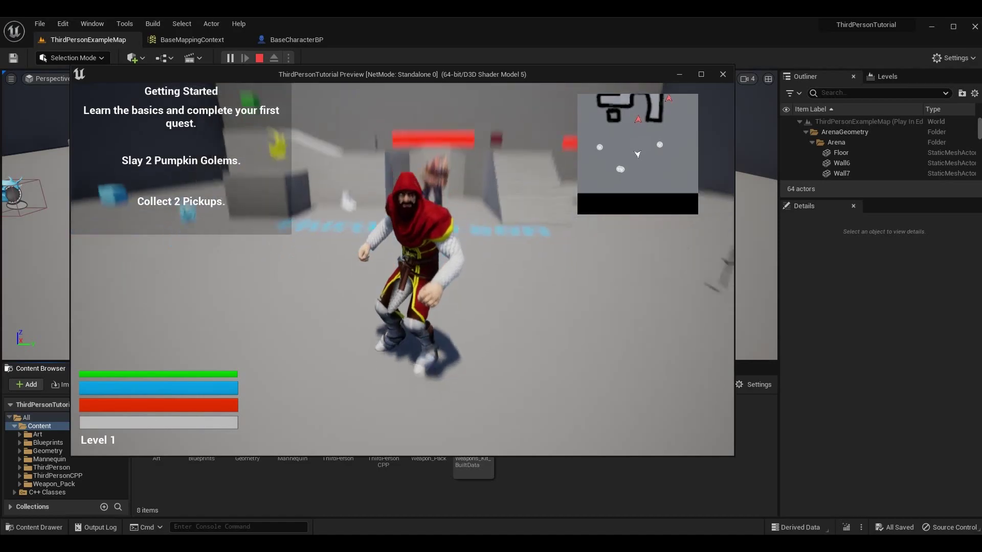
# Step: Fight and slay the two Pumpkin Golems with the sword to test the quest's kill objective
pyautogui.press('w')
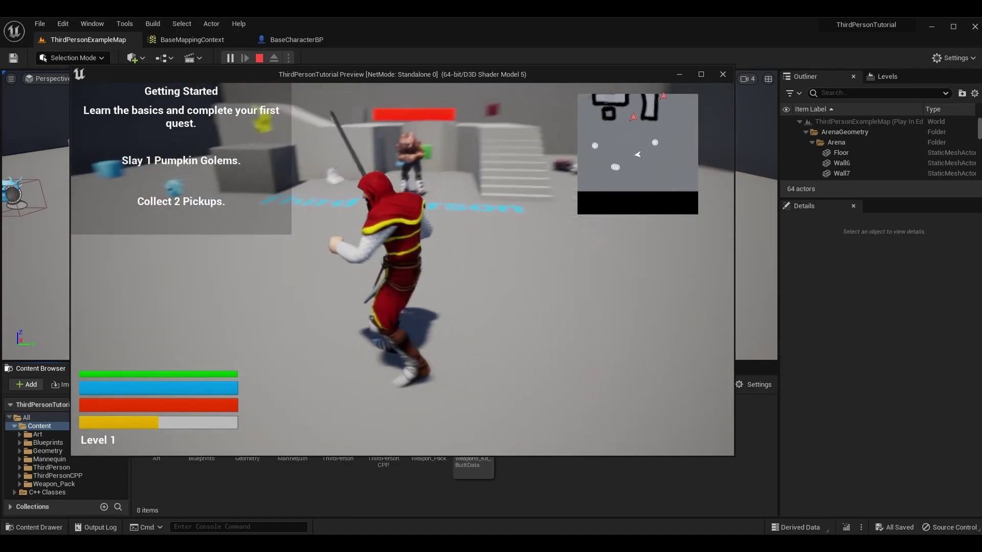
pyautogui.press('w')
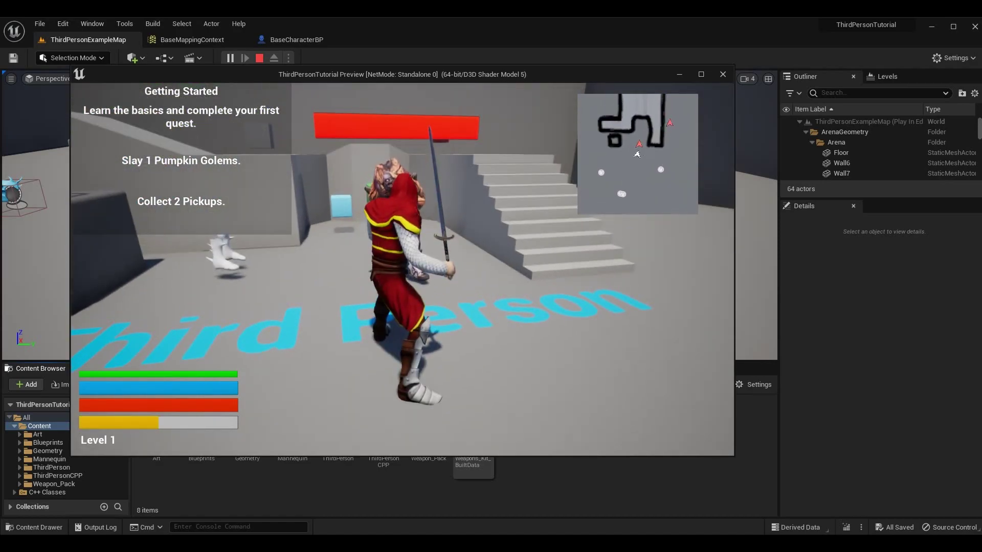
pyautogui.press('w')
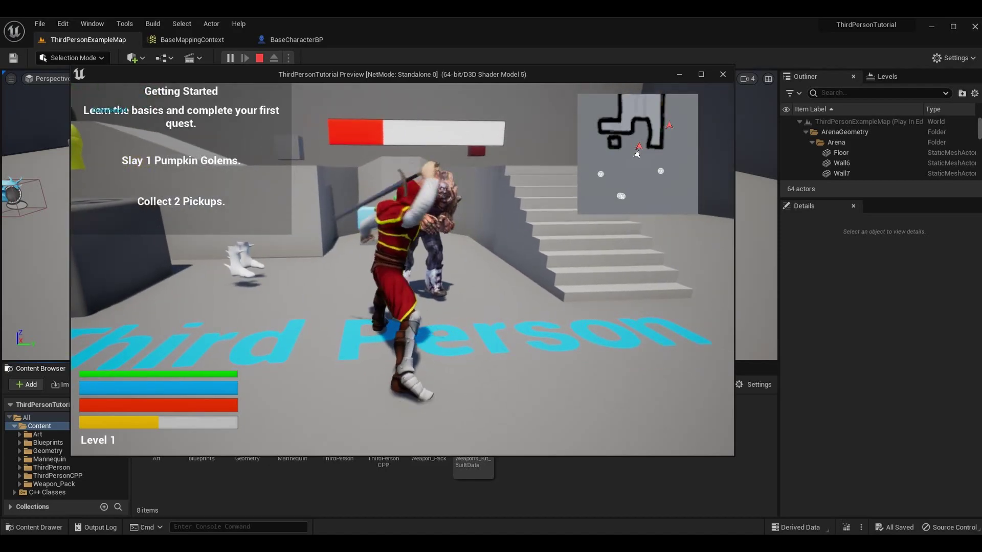
pyautogui.press('w')
pyautogui.press('w')
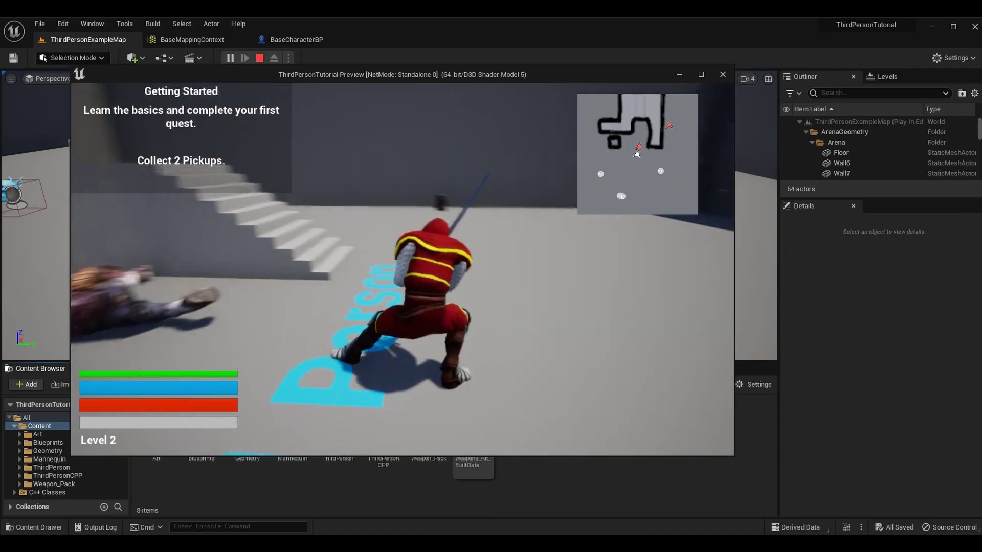
# Step: Test movement with the sword drawn by running up to the raised platforms and jumping back to the arena floor
pyautogui.press('w')
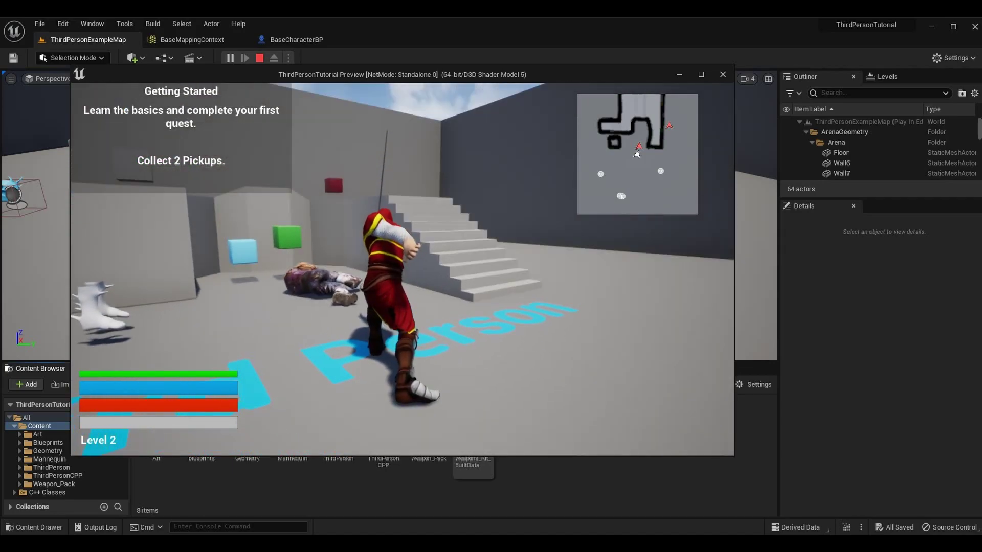
pyautogui.press('w')
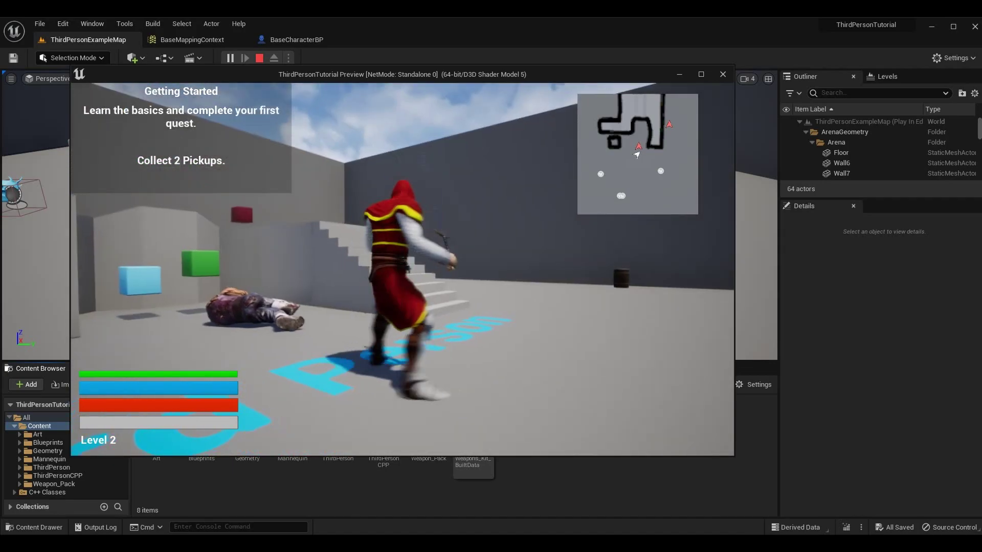
pyautogui.press('w')
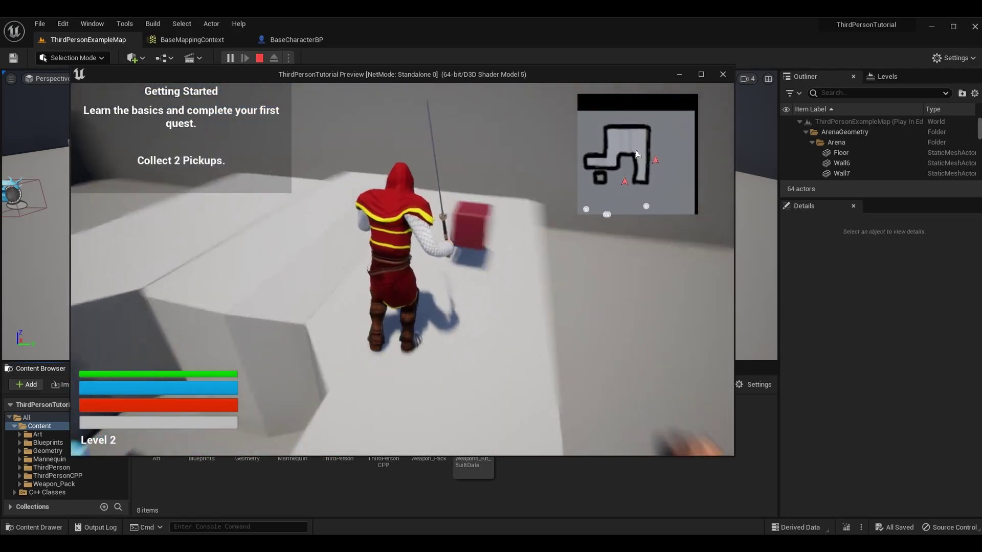
pyautogui.press('w')
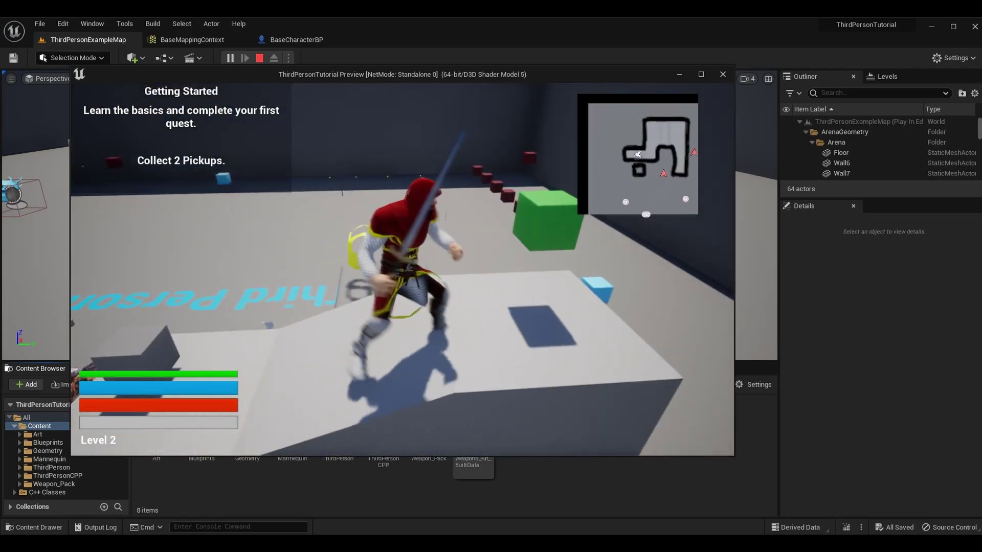
pyautogui.press('space')
pyautogui.press('w')
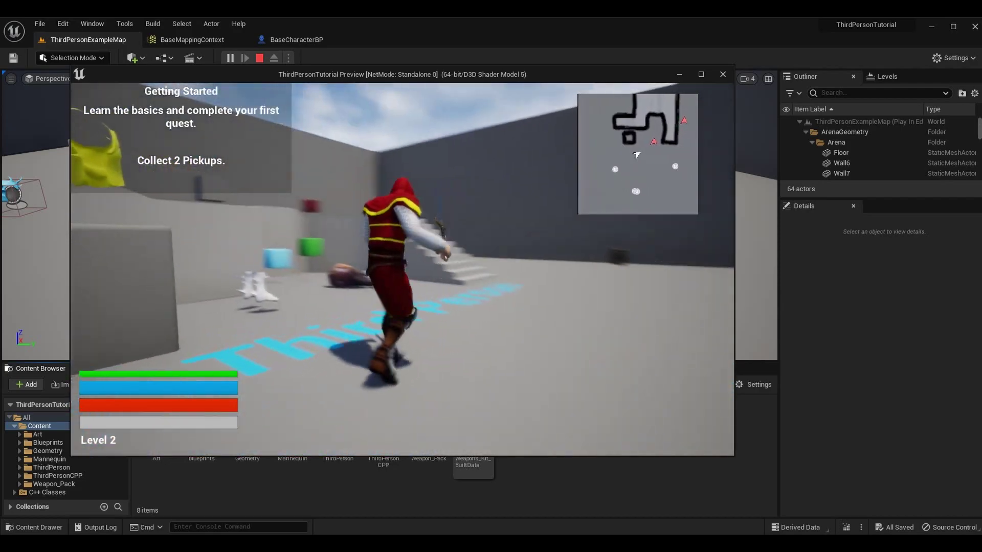
# Step: Run repeated laps between the arena floor and the raised platforms to check the minimap and character movement
pyautogui.press('w')
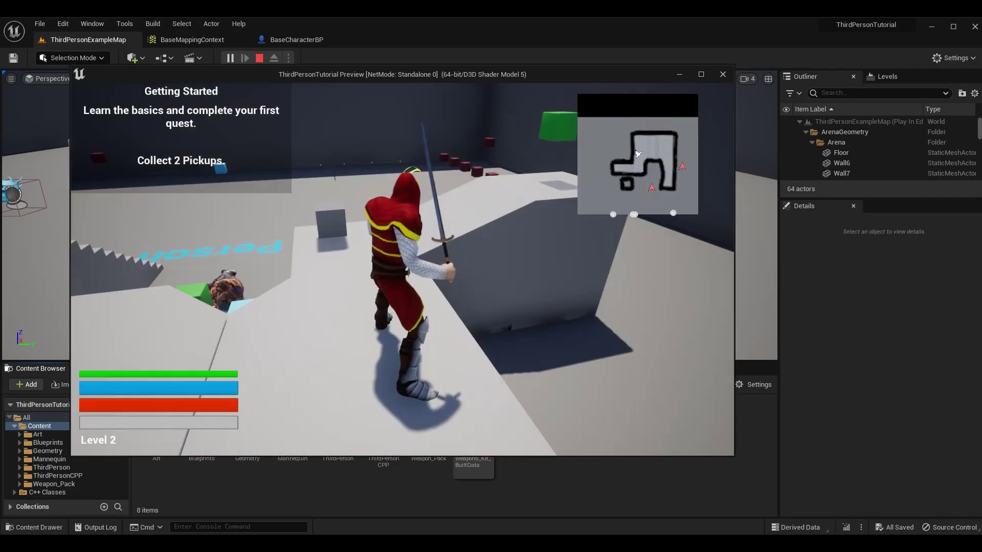
pyautogui.press('w')
pyautogui.press('w')
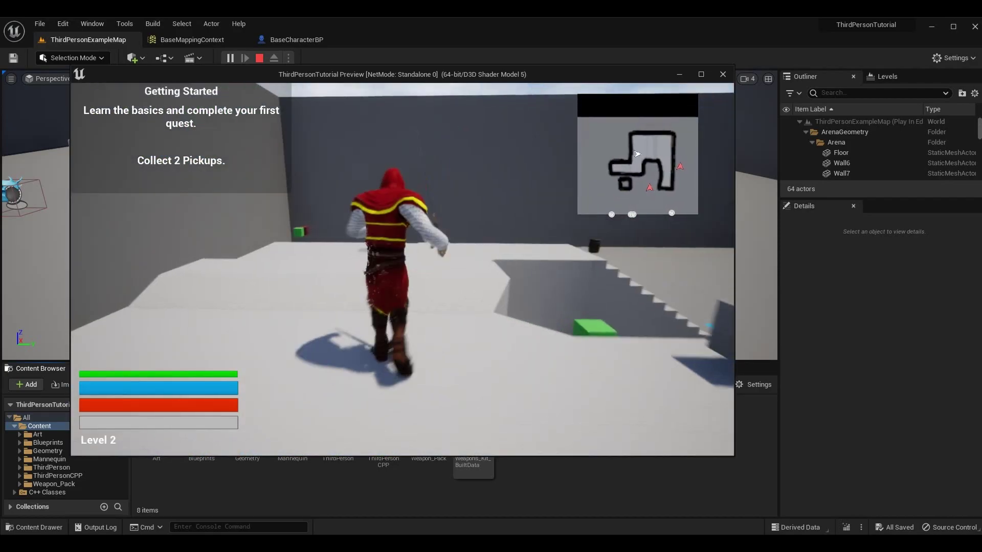
pyautogui.press('w')
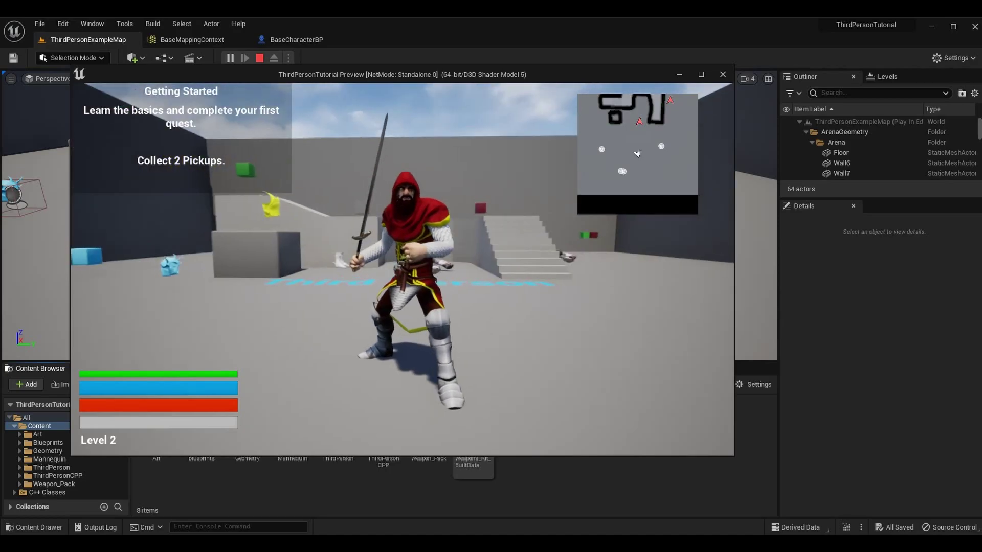
pyautogui.press('w')
pyautogui.press('w')
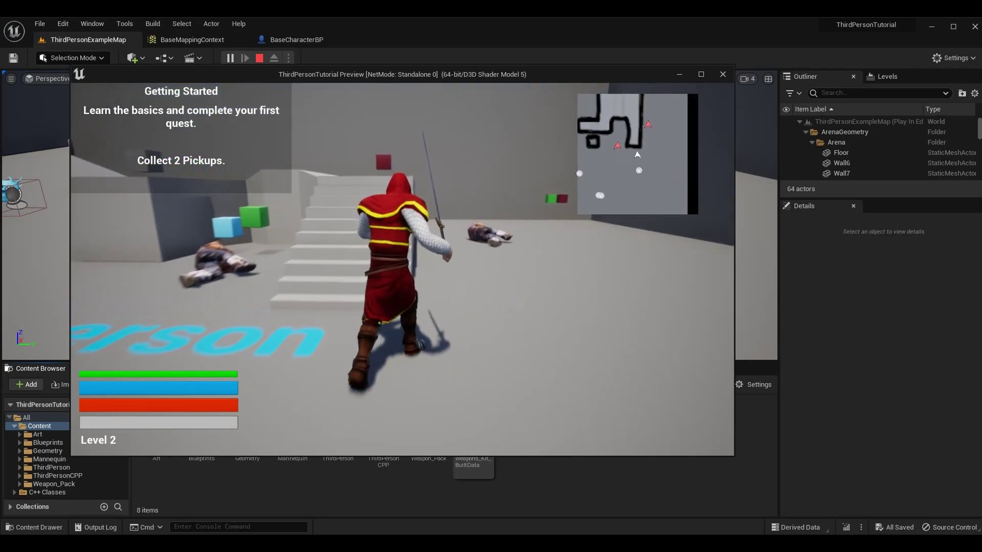
pyautogui.press('w')
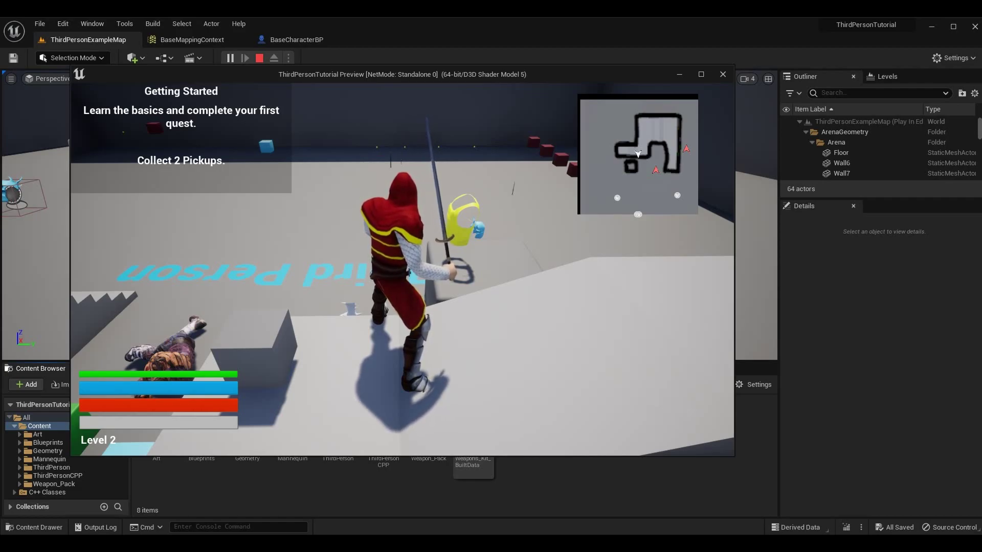
pyautogui.press('w')
pyautogui.press('space')
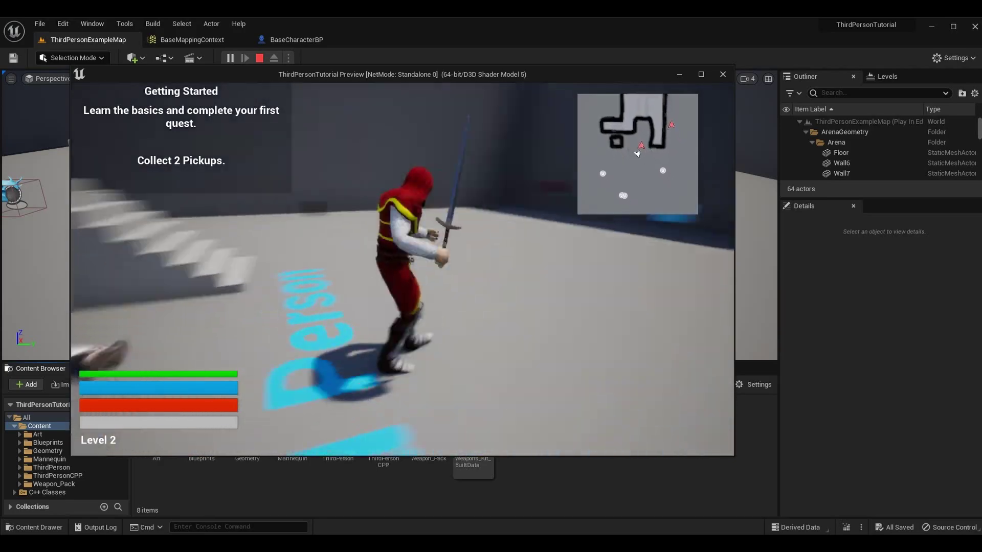
# Step: Examine the character from the front on the arena floor and upper platform, running up the stairs in between
pyautogui.press('s')
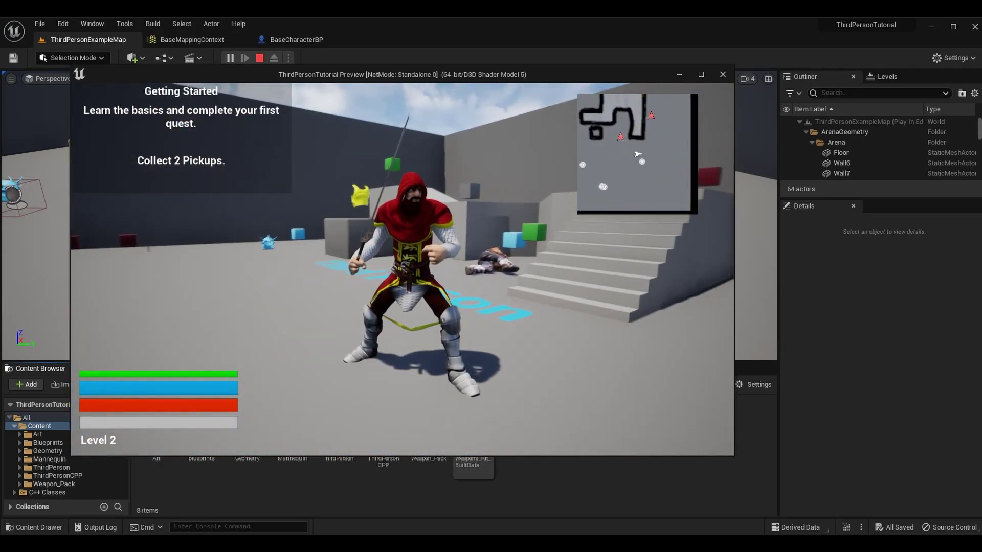
pyautogui.press('w')
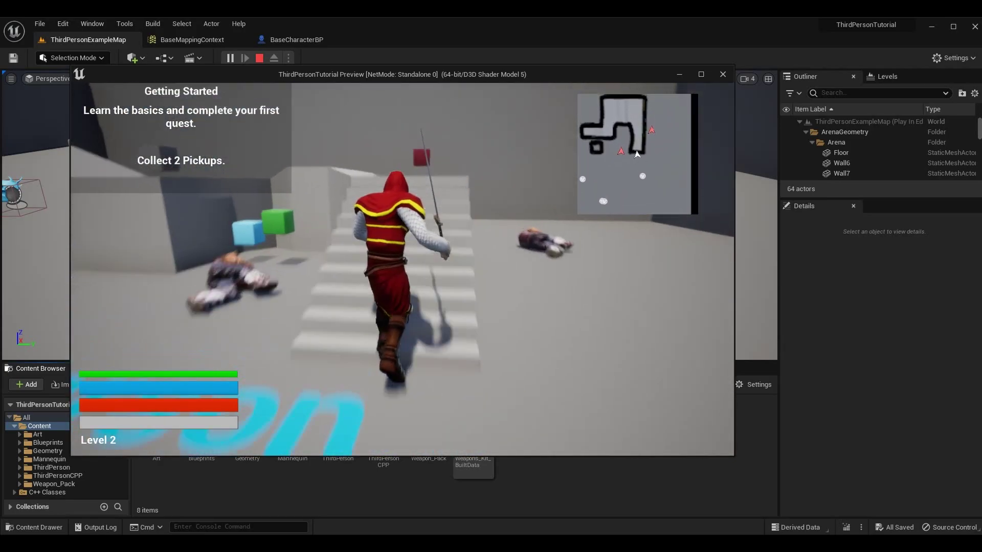
pyautogui.press('w')
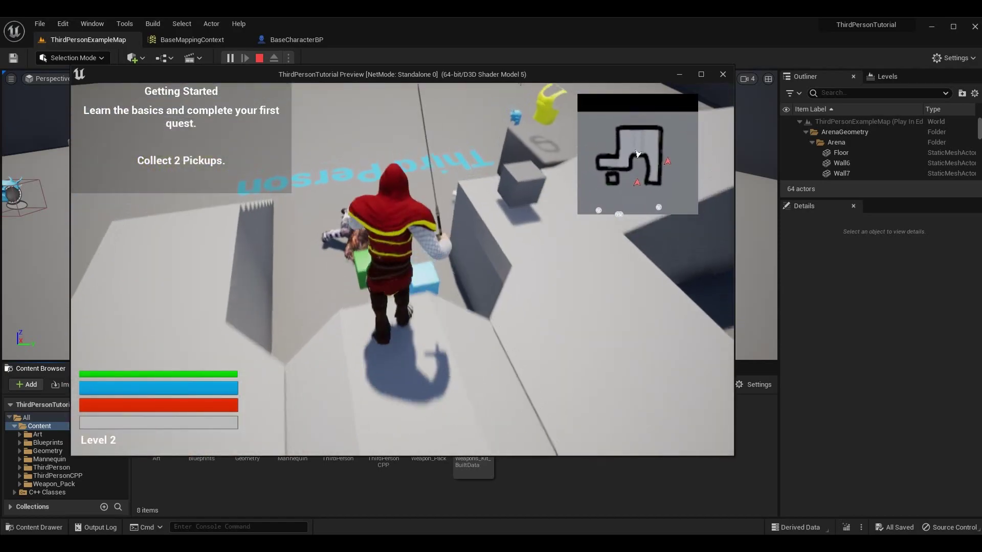
pyautogui.press('s')
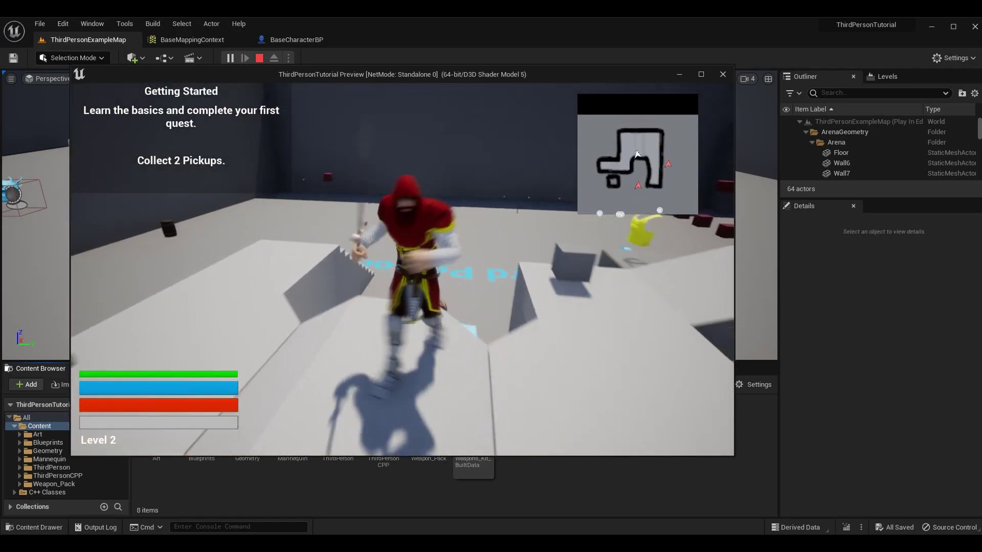
pyautogui.press('s')
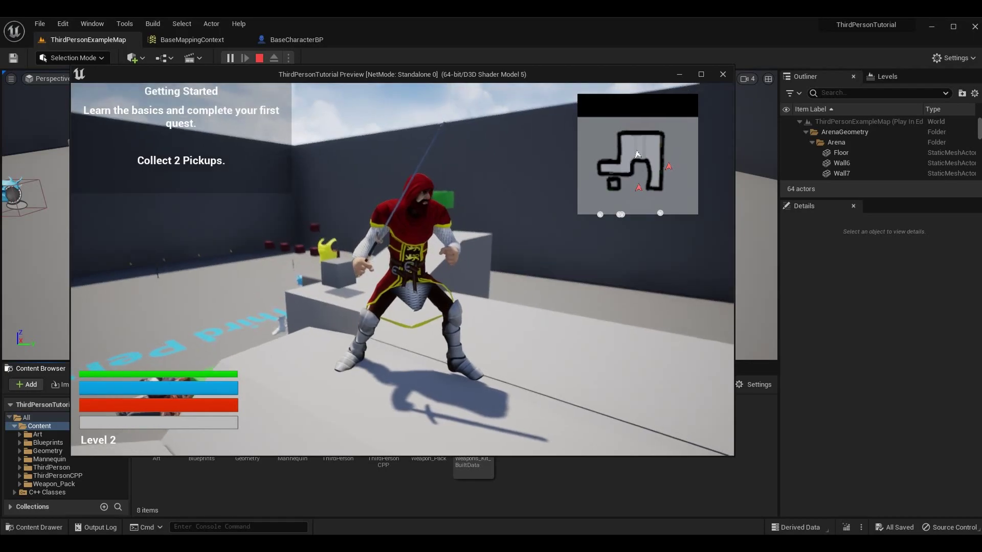
pyautogui.press('w')
pyautogui.press('space')
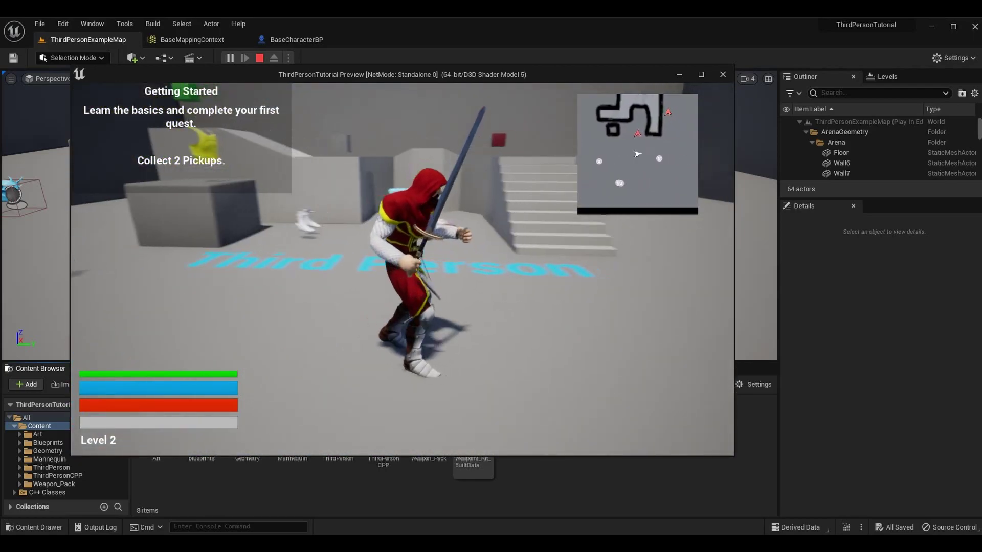
# Step: Run the character up the stairs and collect one pickup for the Getting Started quest
pyautogui.press('w')
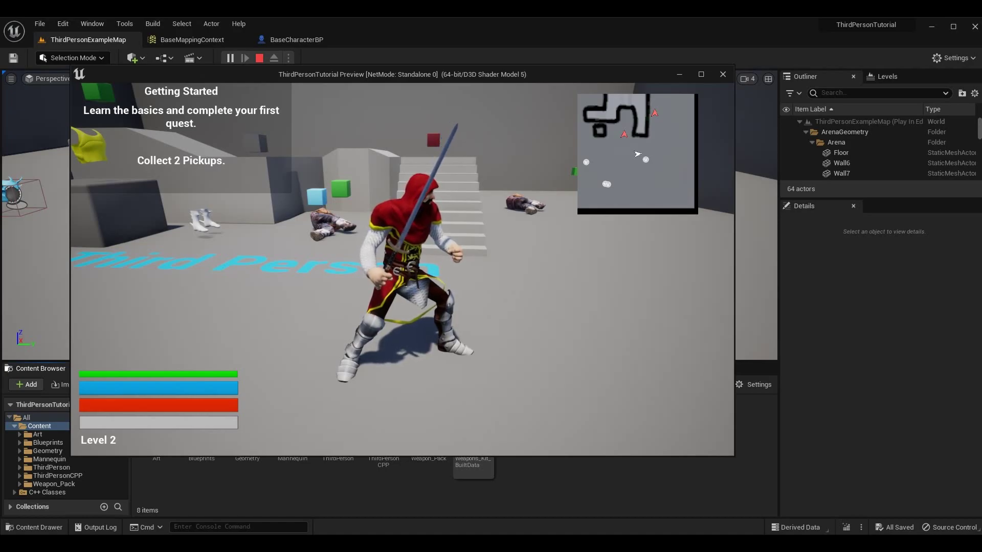
pyautogui.press('w')
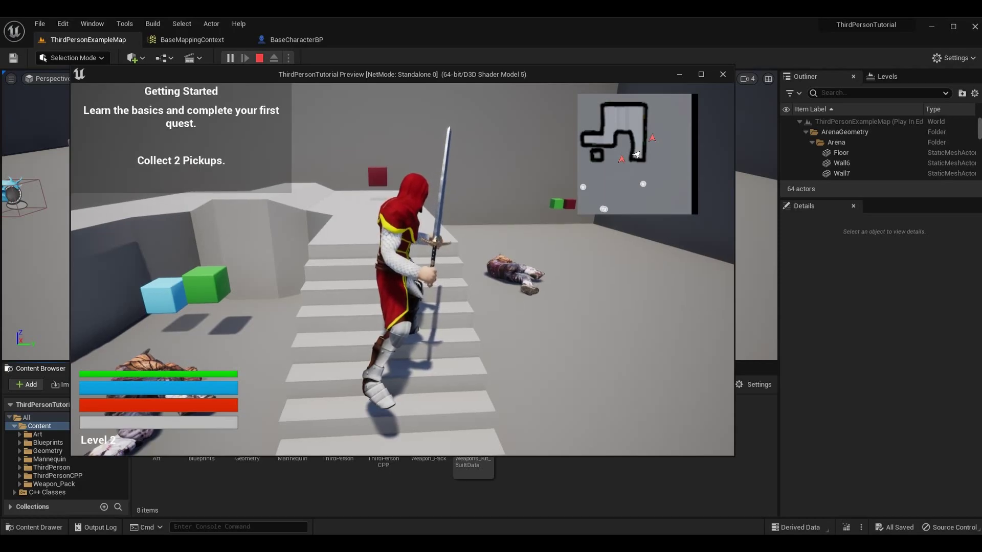
pyautogui.press('w')
pyautogui.press('w')
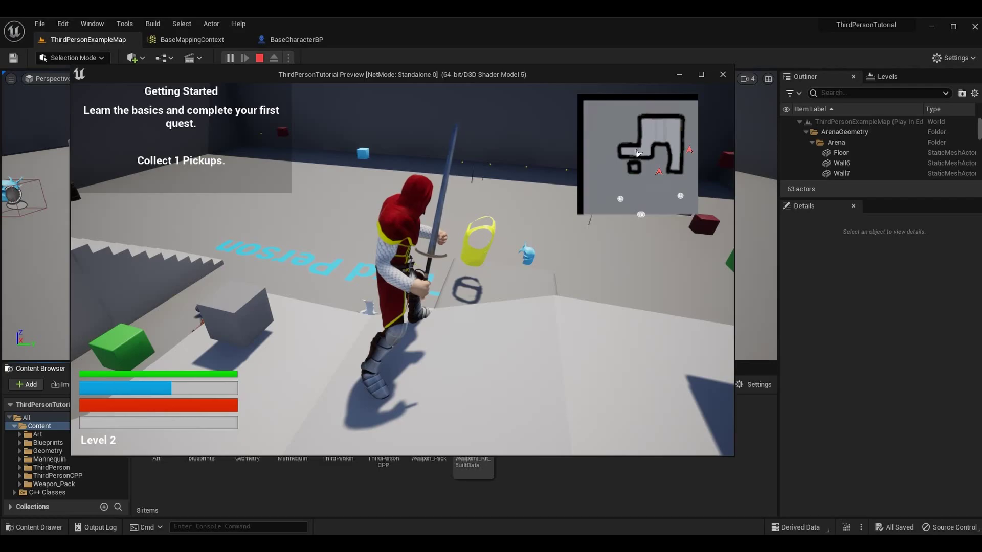
# Step: Run the character across the platform, down the stairs and over the Third Person floor text
pyautogui.press('w')
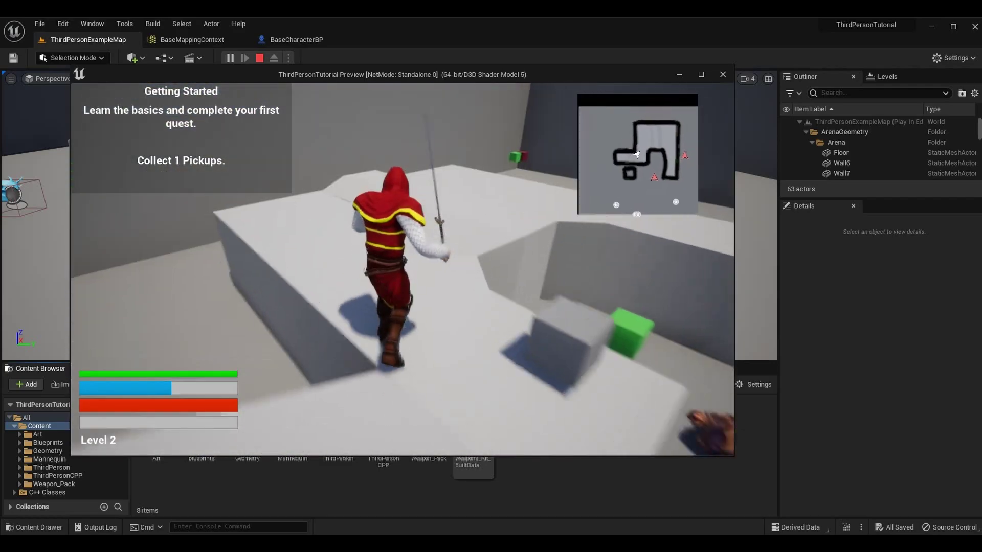
pyautogui.press('w')
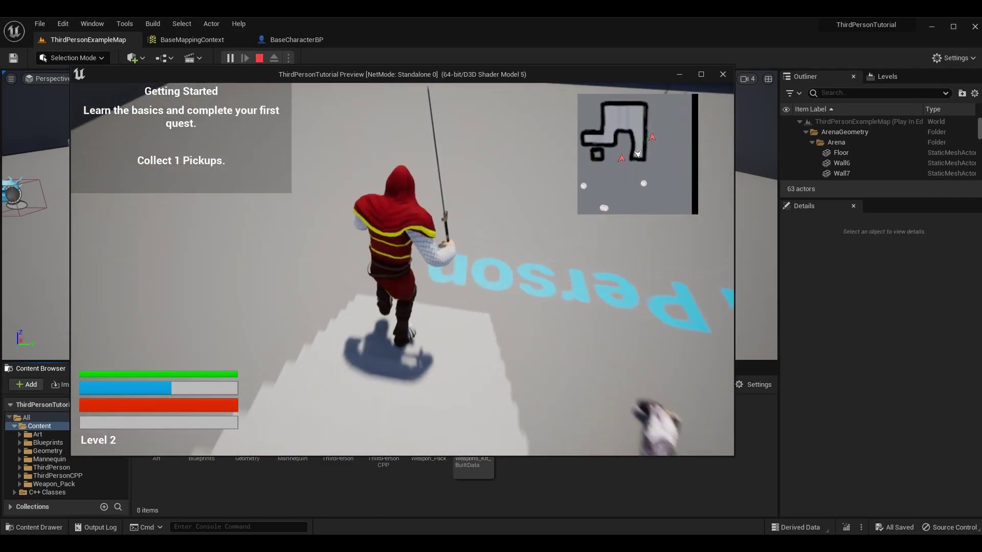
pyautogui.press('w')
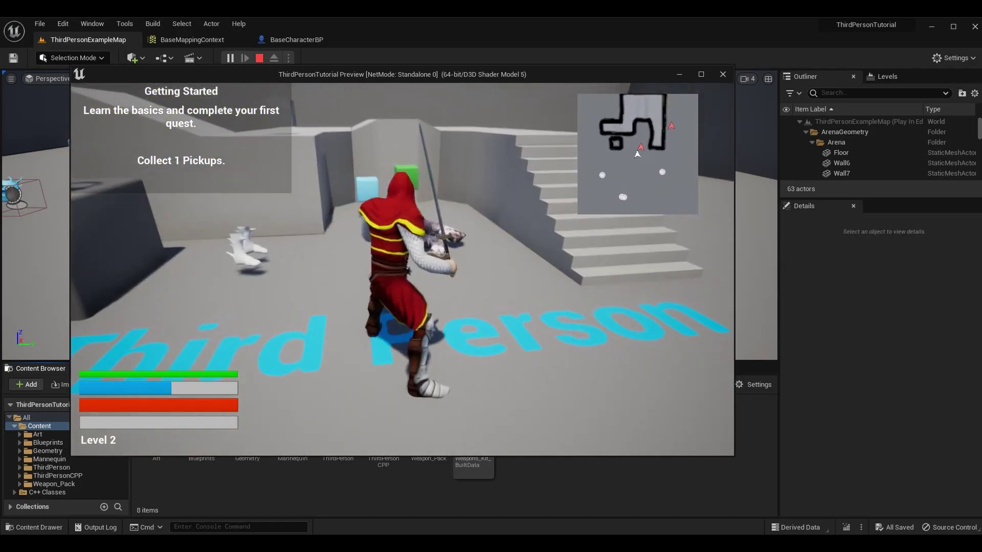
pyautogui.press('w')
pyautogui.press('w')
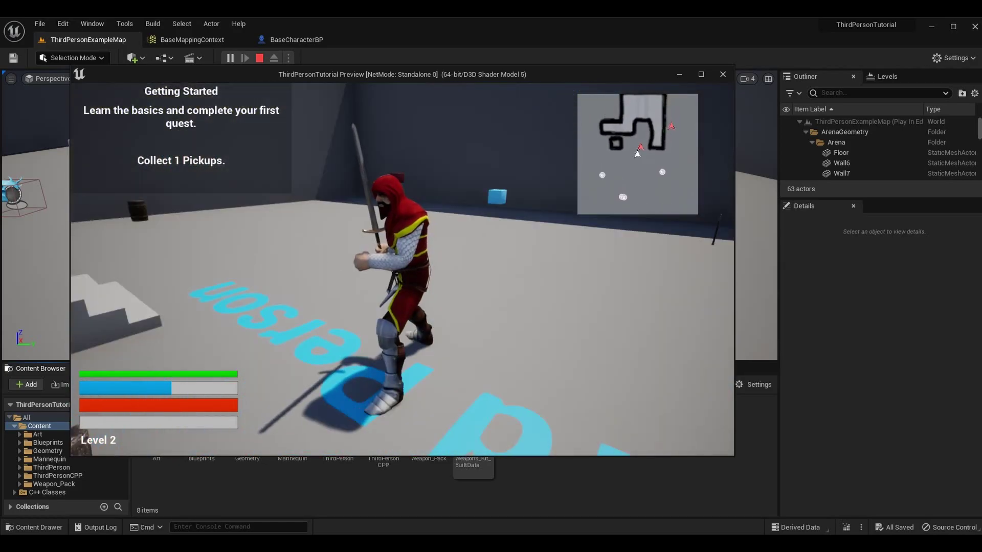
pyautogui.press('w')
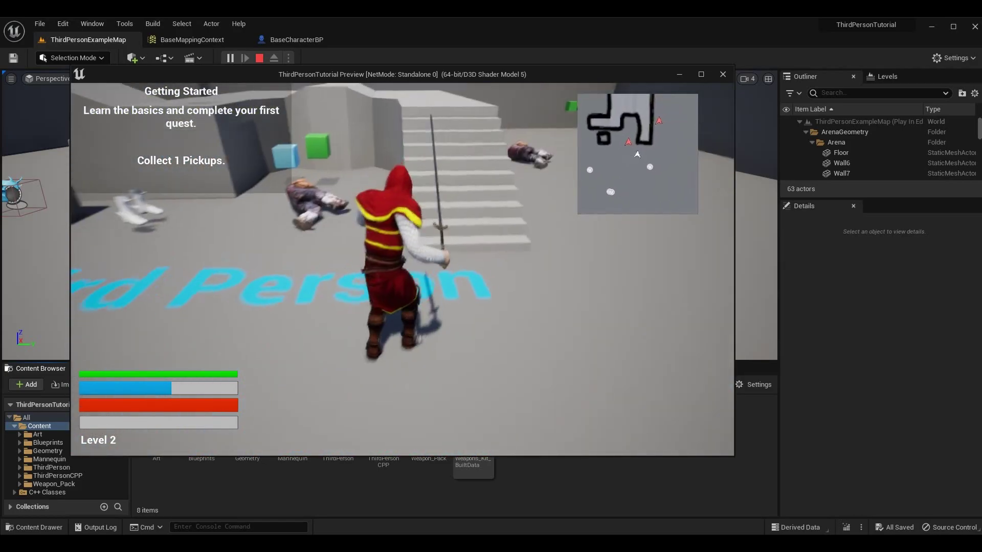
# Step: Run more laps between the Third Person floor text and the raised platforms, and end the play session
pyautogui.press('w')
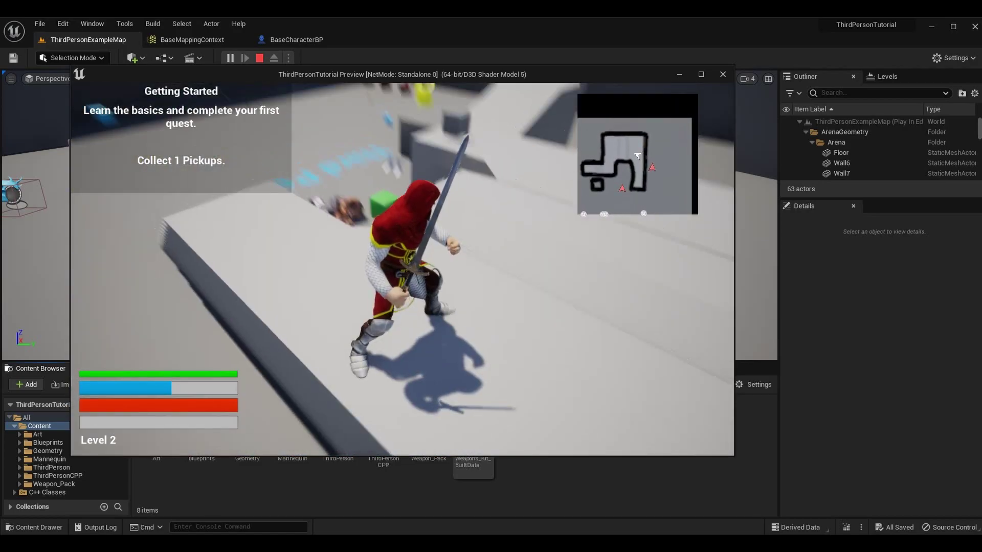
pyautogui.press('w')
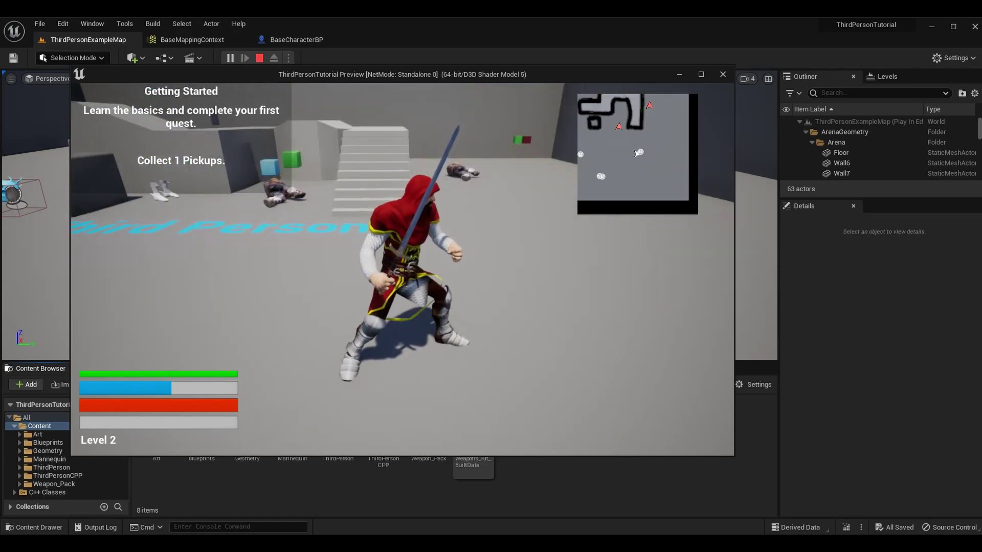
pyautogui.press('w')
pyautogui.press('w')
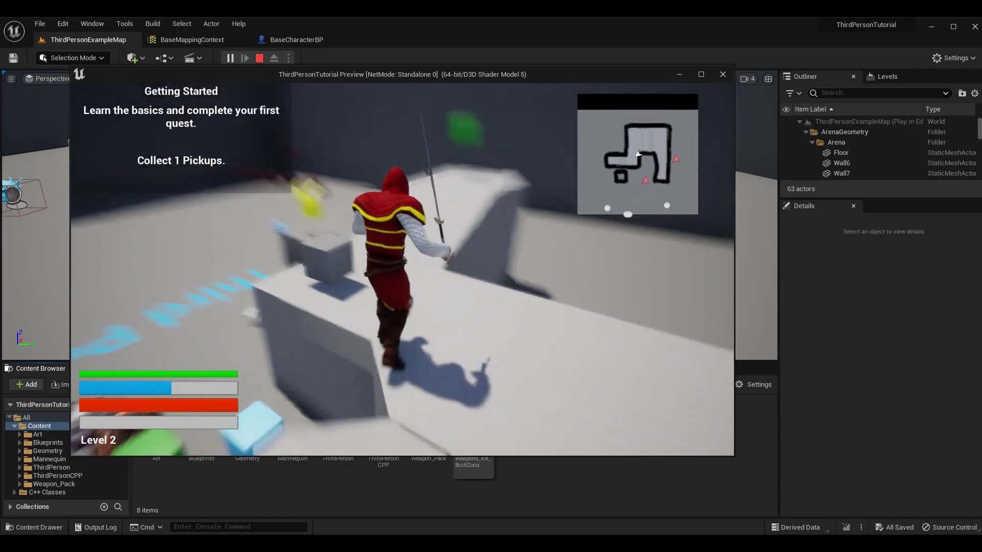
pyautogui.press('w')
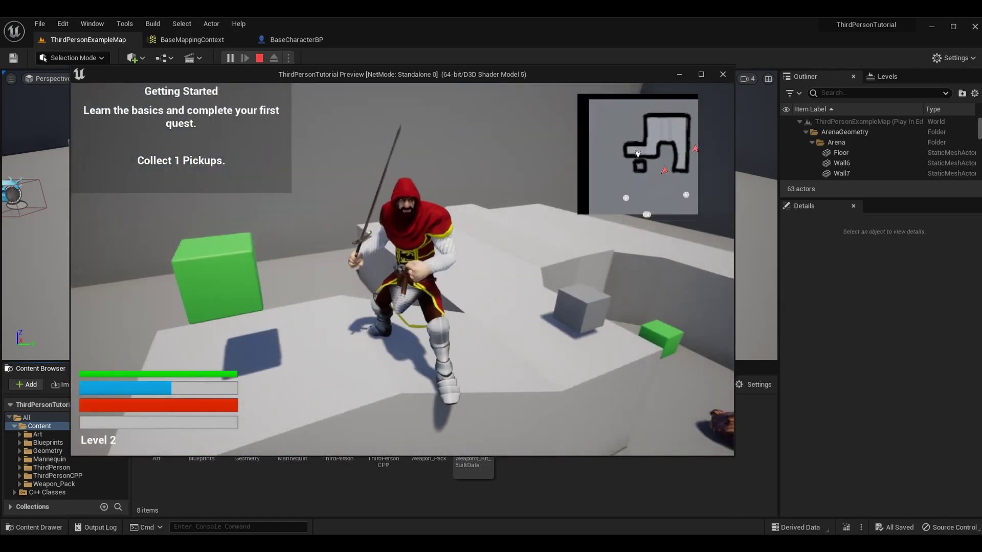
pyautogui.press('w')
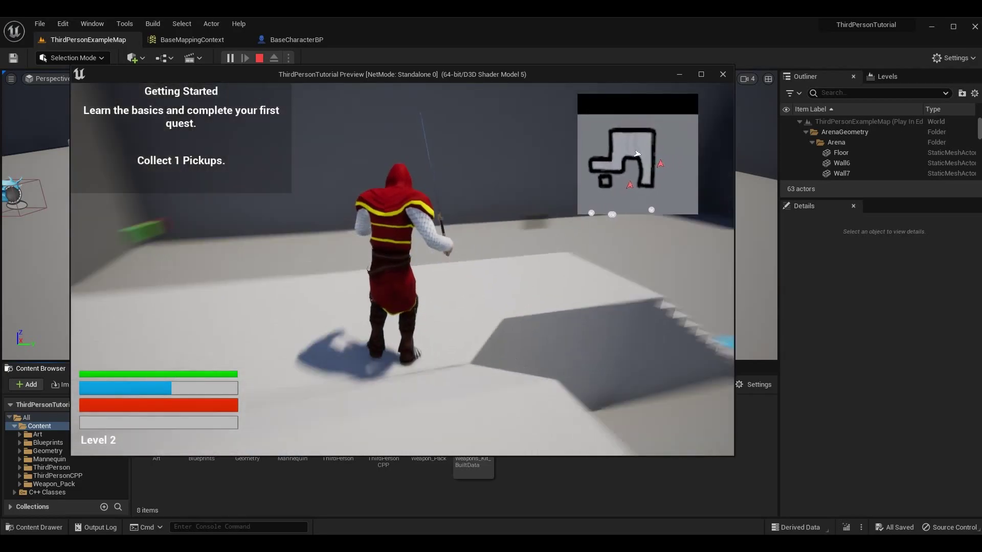
pyautogui.press('w')
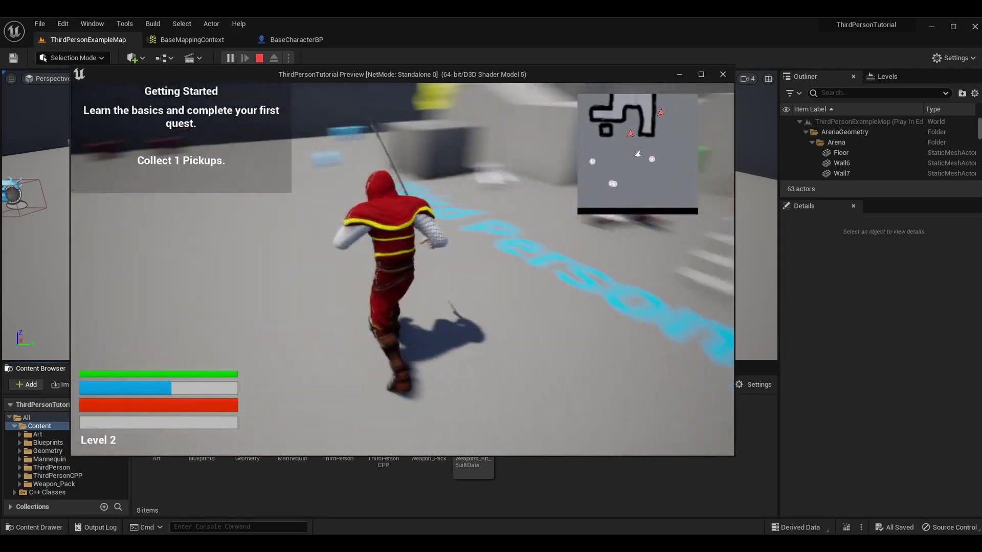
pyautogui.press('w')
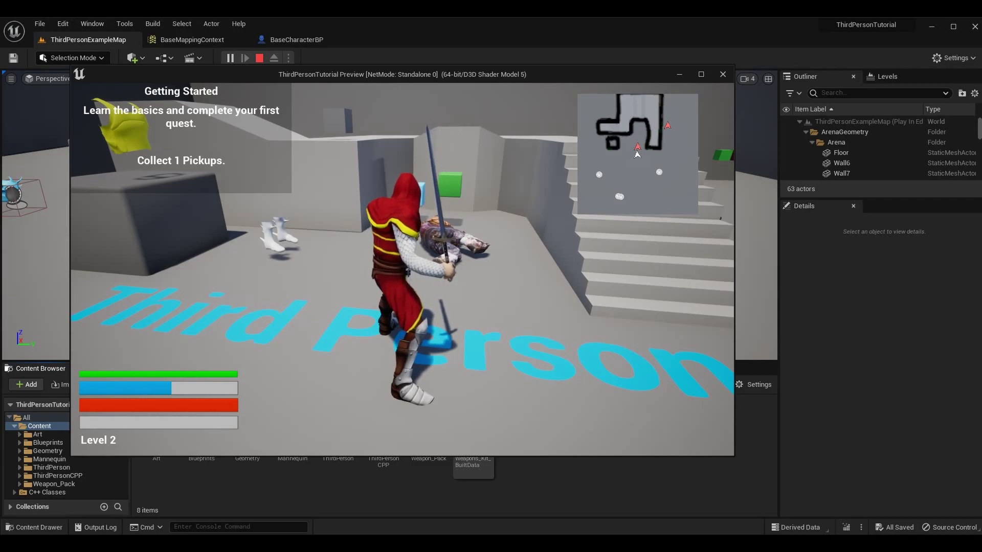
pyautogui.press('w')
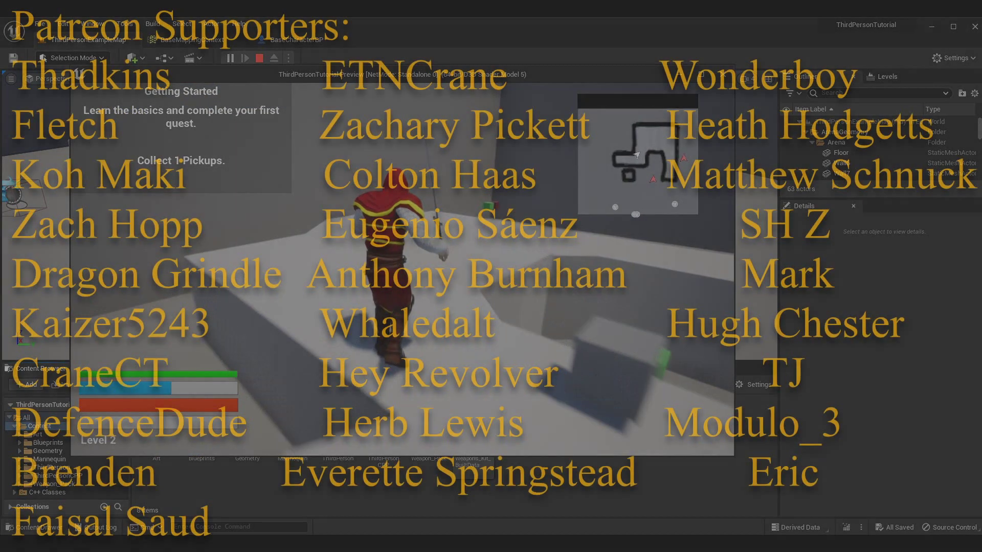
pyautogui.press('w')
pyautogui.press('w')
pyautogui.press('w')
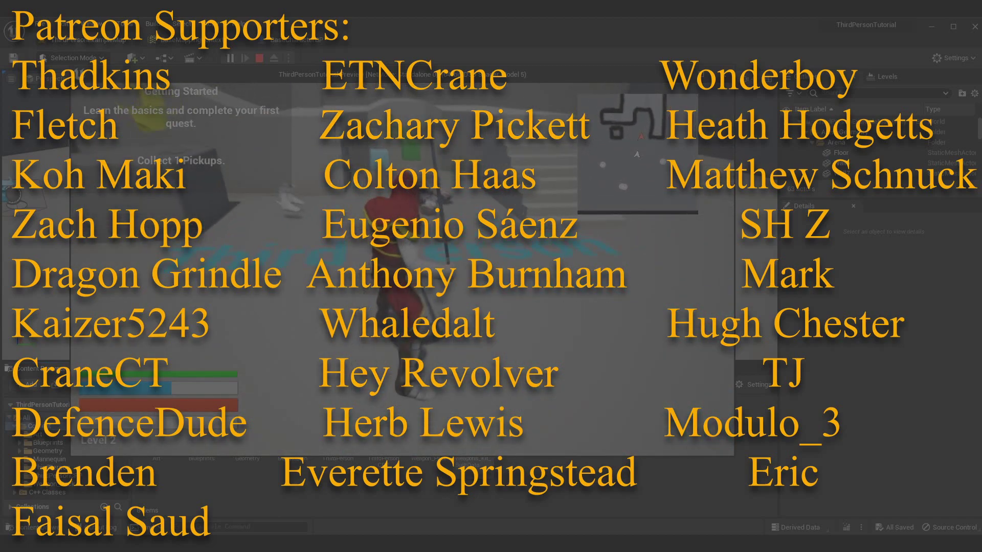
pyautogui.press('w')
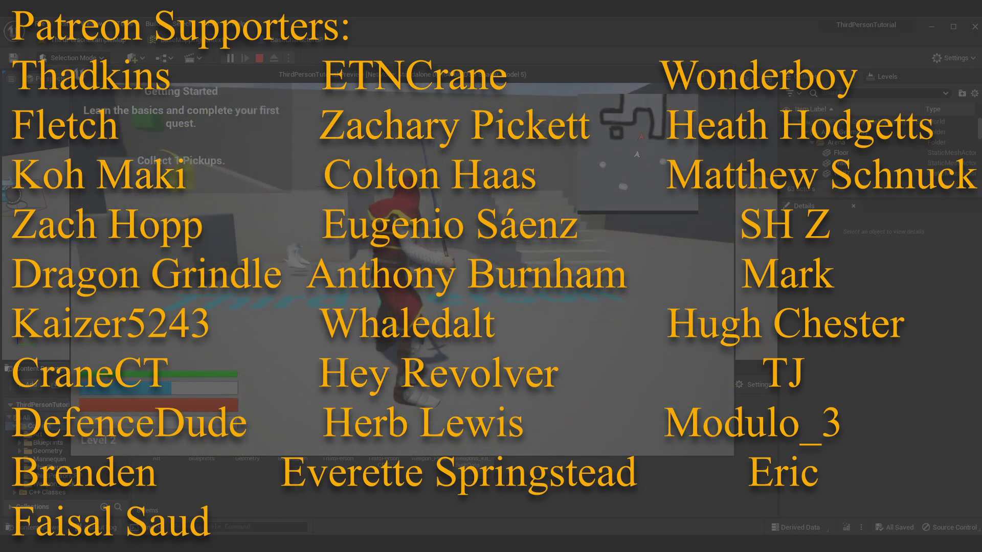
pyautogui.press('w')
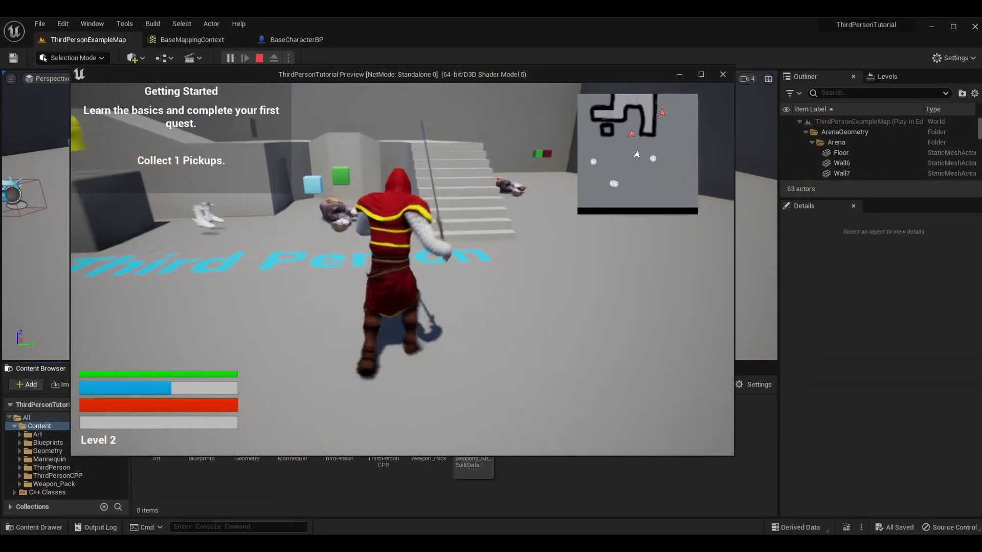
pyautogui.press('w')
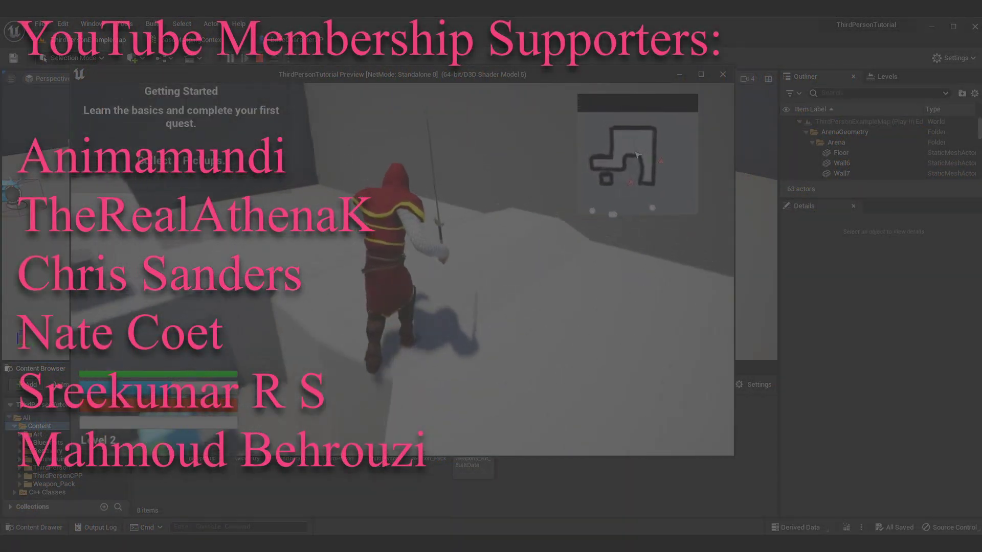
pyautogui.press('w')
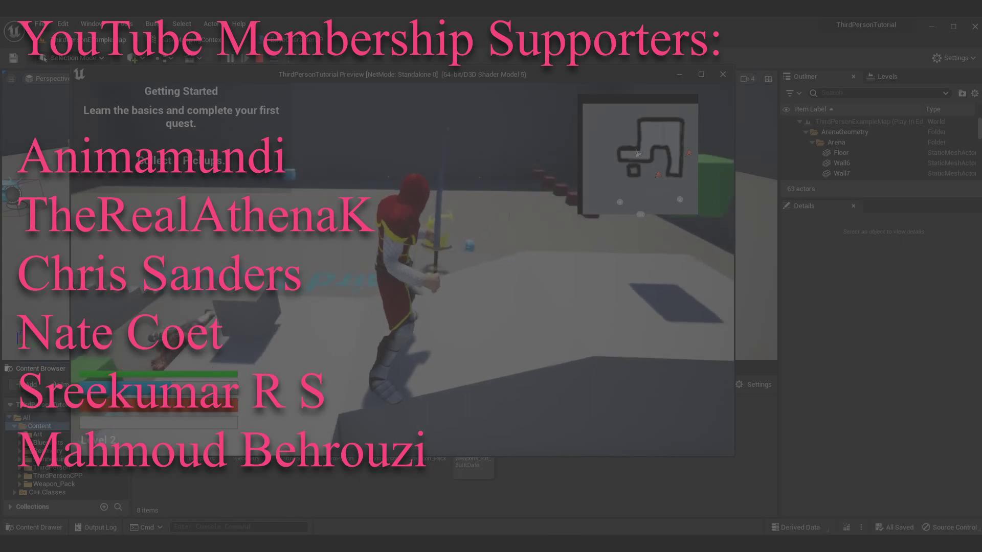
pyautogui.press('w')
pyautogui.press('s')
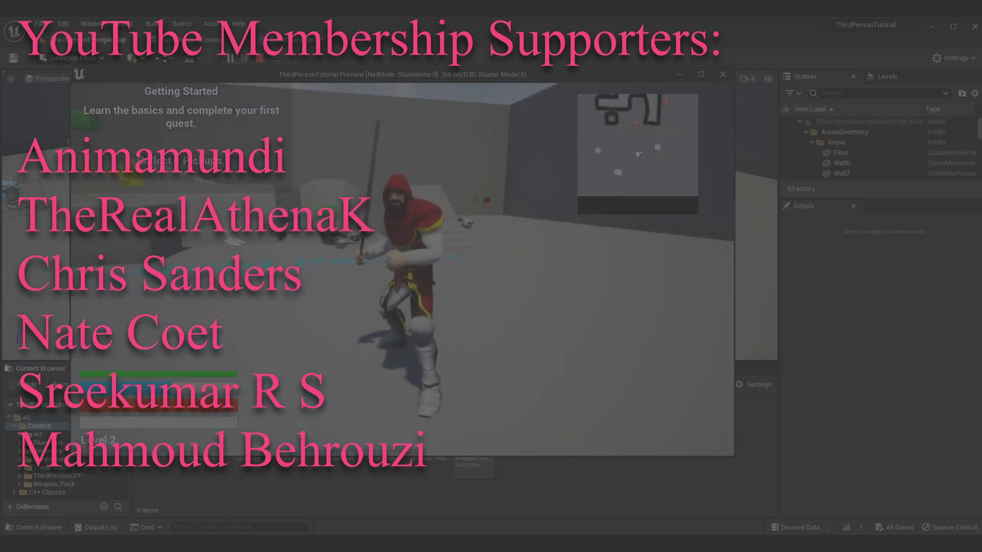
pyautogui.press('Escape')
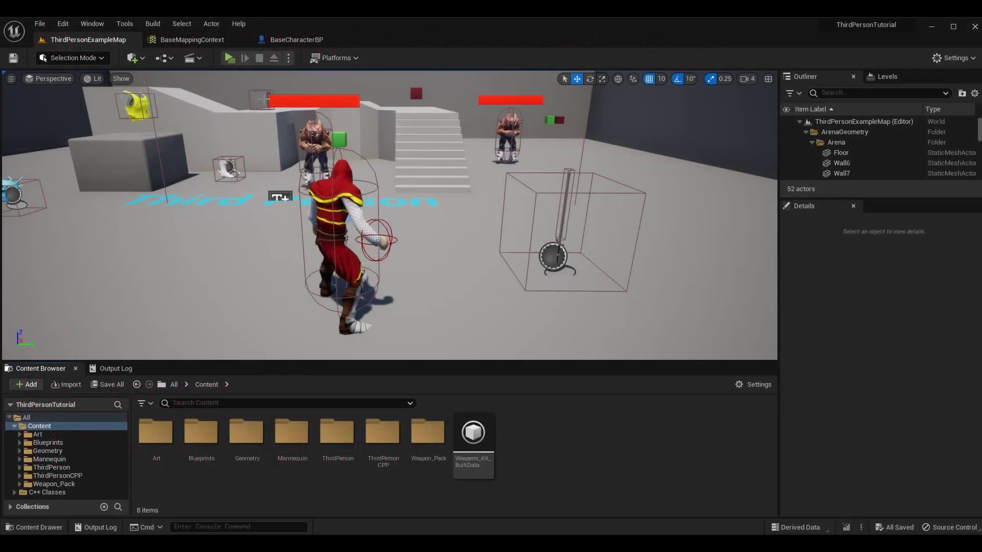
# Step: Open the project settings for engine Input and bring the Bindings section with its action mappings into view
pyautogui.click(61, 26)
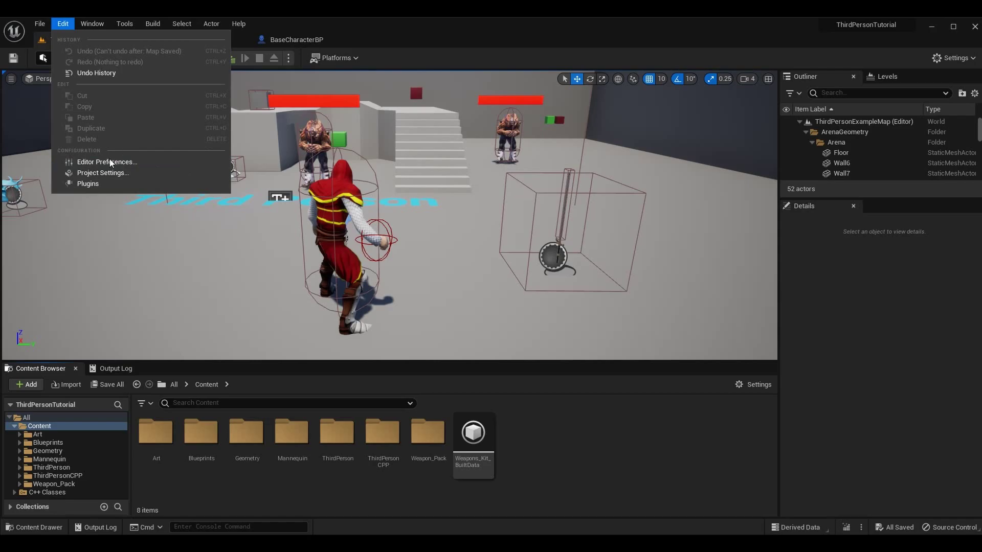
pyautogui.click(117, 174)
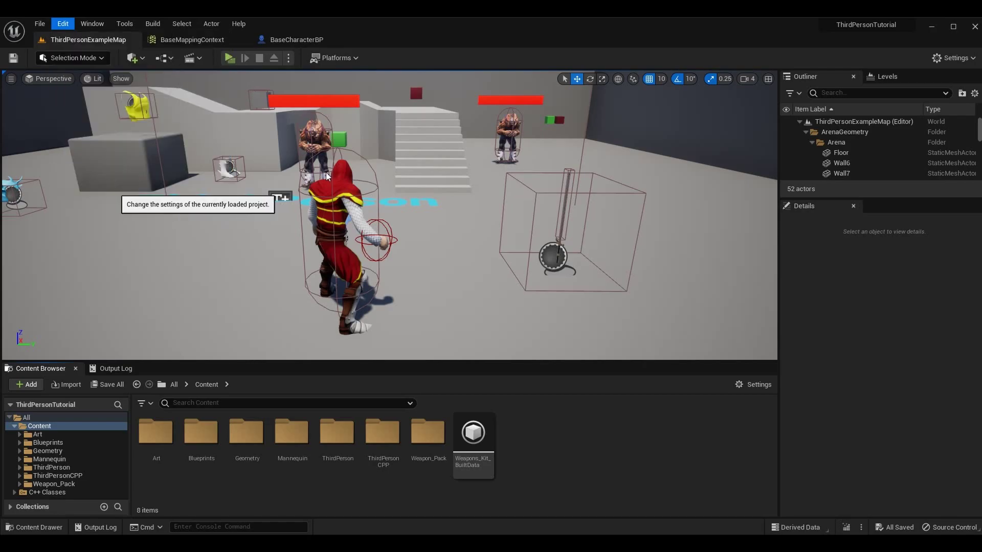
pyautogui.scroll(-8, 238, 306)
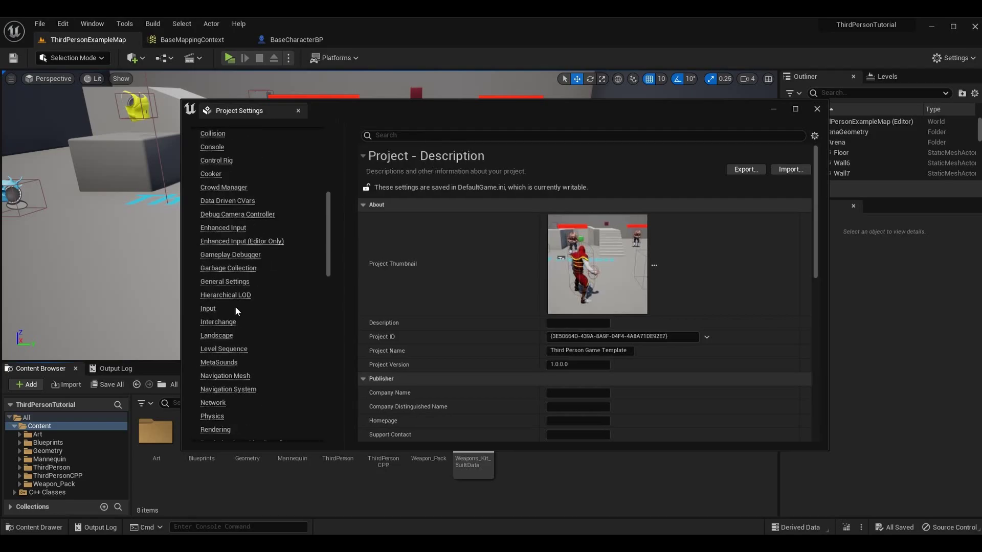
pyautogui.click(208, 309)
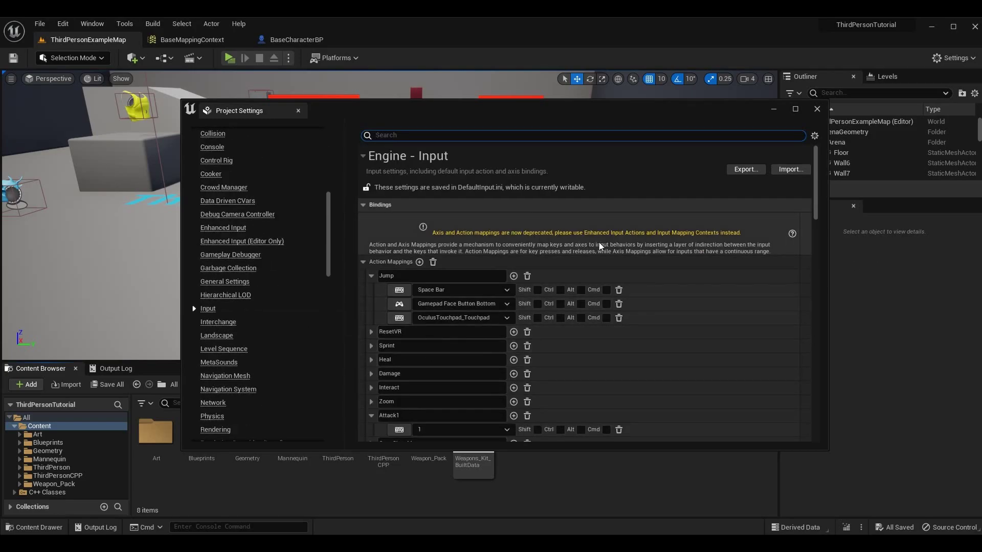
pyautogui.scroll(-1, 471, 277)
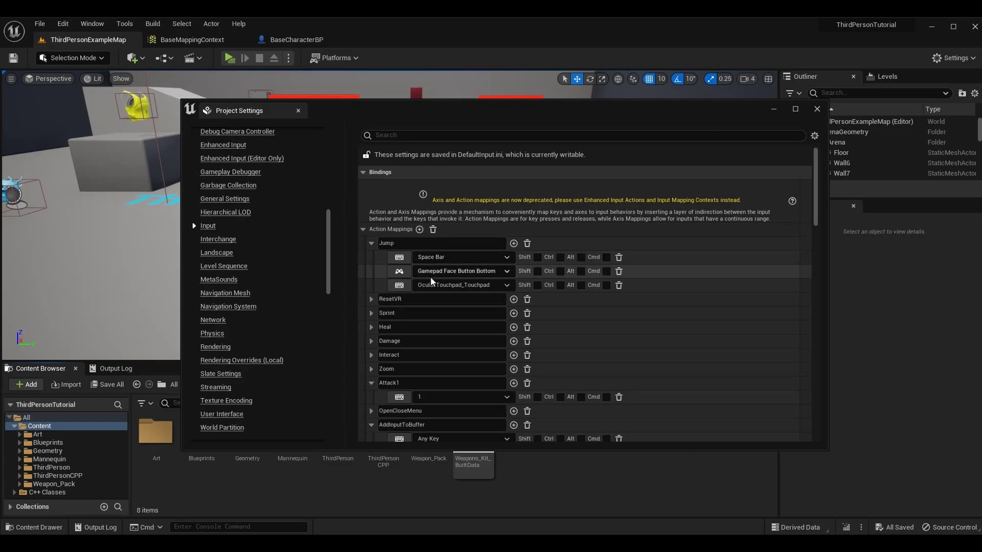
# Step: Collapse and re-expand the Action Mappings, expand the Axis Mappings, and read the notice above the bindings
pyautogui.click(363, 230)
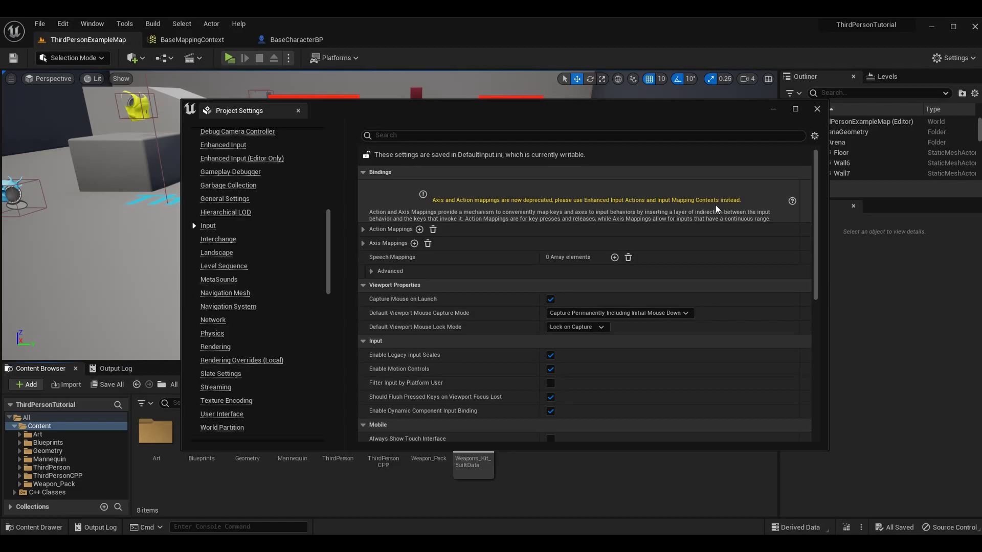
pyautogui.click(363, 229)
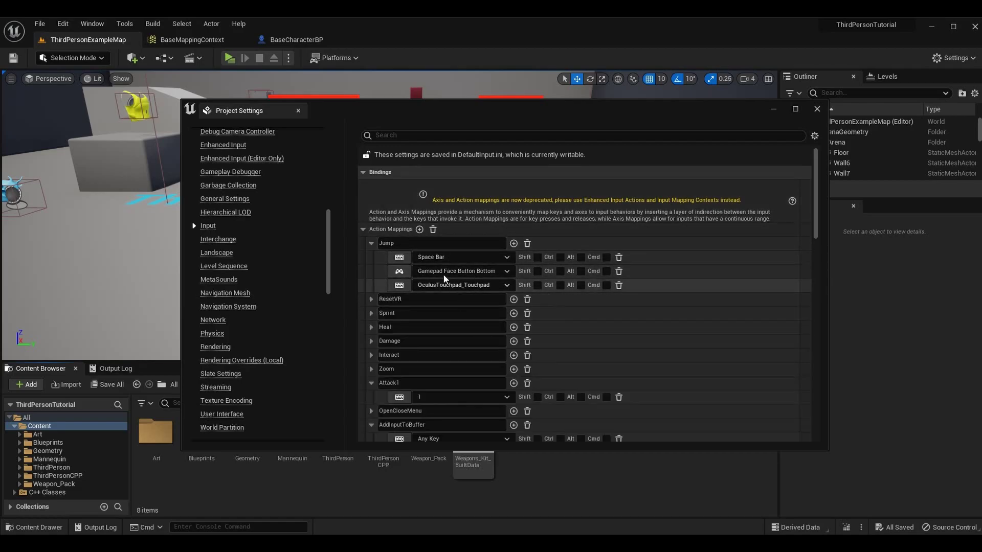
pyautogui.scroll(-10, 444, 286)
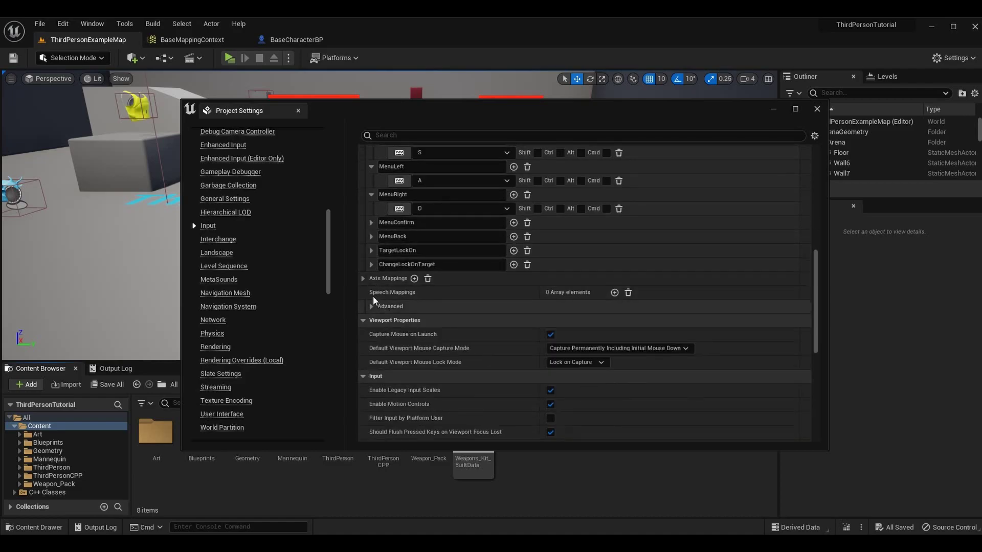
pyautogui.click(363, 278)
pyautogui.scroll(8, 547, 292)
pyautogui.scroll(4, 547, 292)
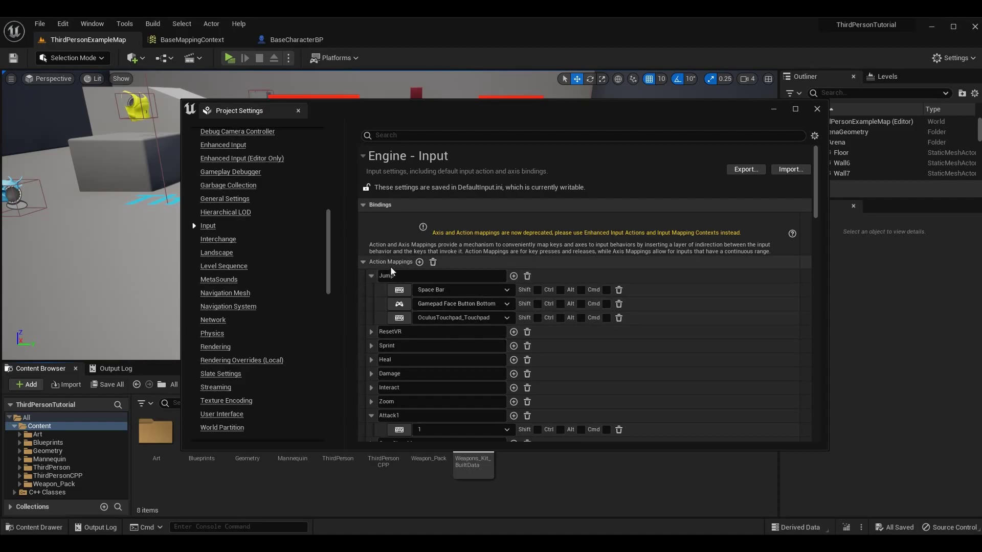
# Step: Examine the Jump action mapping and the keys assigned to it
pyautogui.scroll(-5, 491, 420)
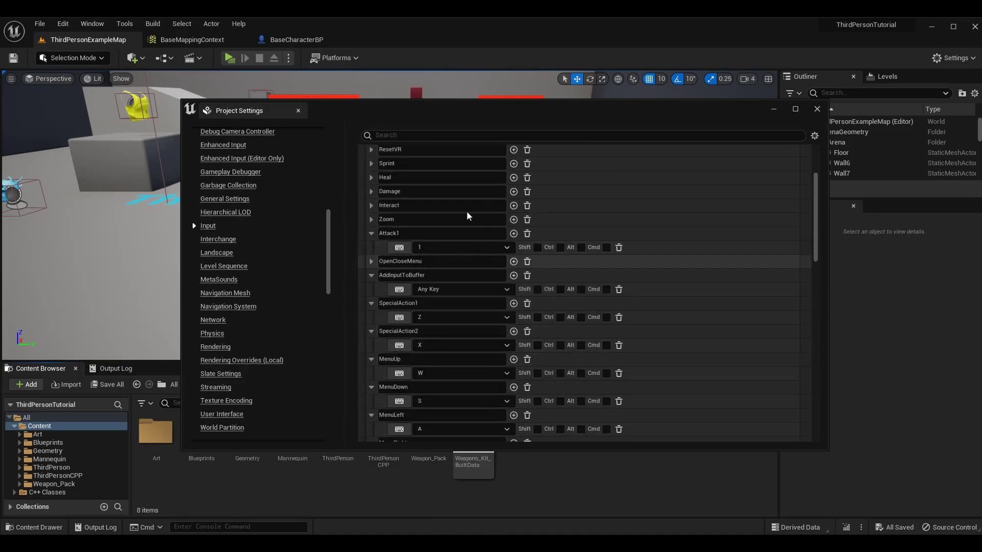
pyautogui.scroll(2, 475, 216)
pyautogui.scroll(1, 475, 217)
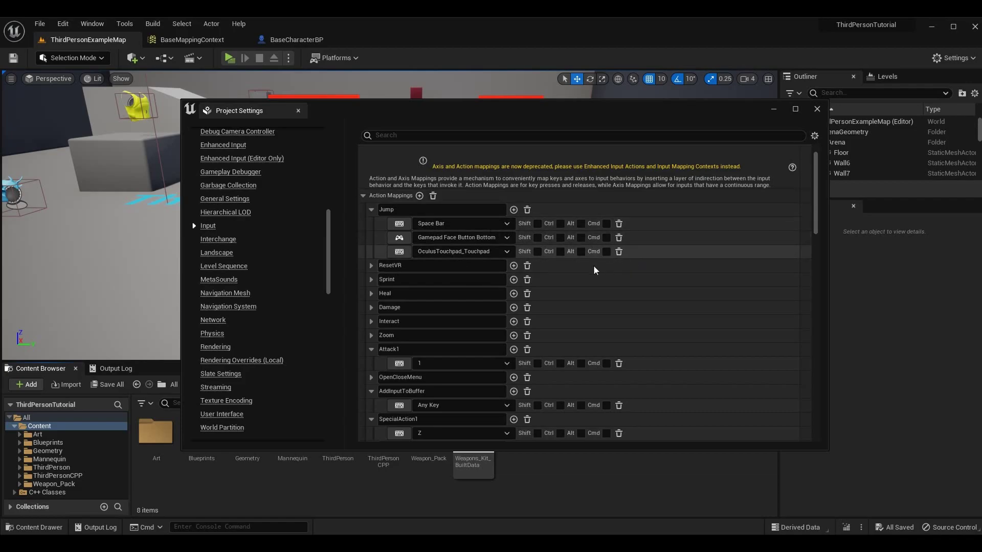
pyautogui.doubleClick(399, 210)
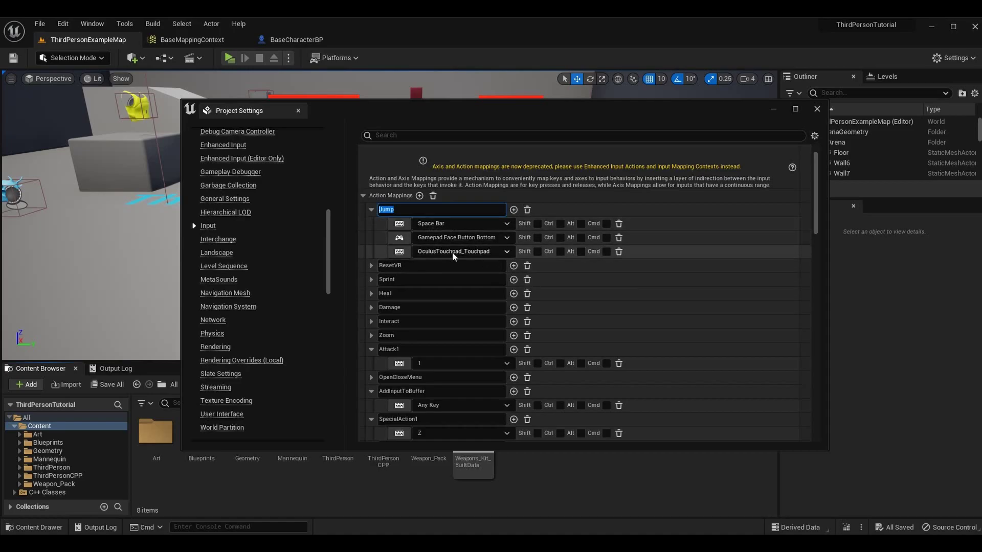
pyautogui.click(371, 209)
pyautogui.click(371, 209)
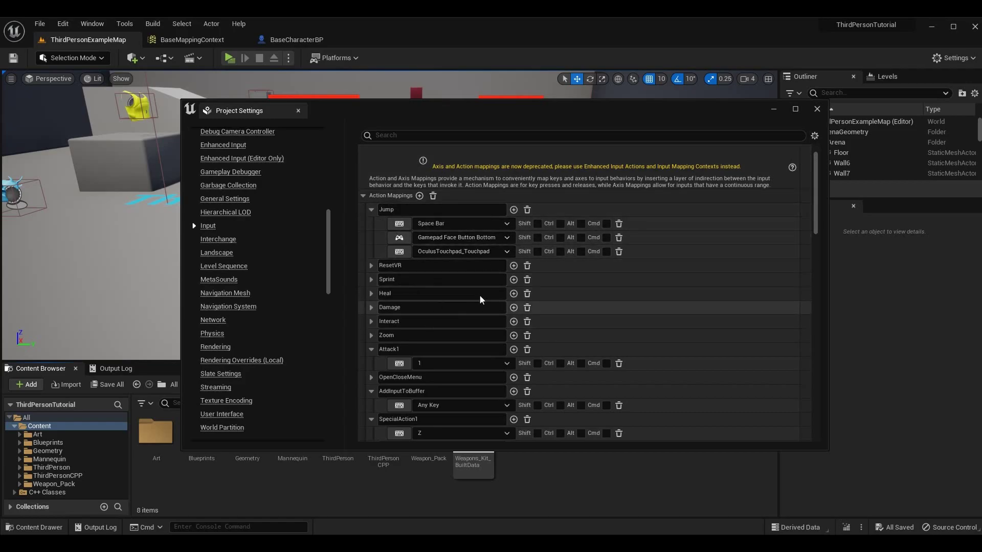
# Step: Inspect the names of the Sprint and Heal action mappings without changing them
pyautogui.scroll(-3, 449, 319)
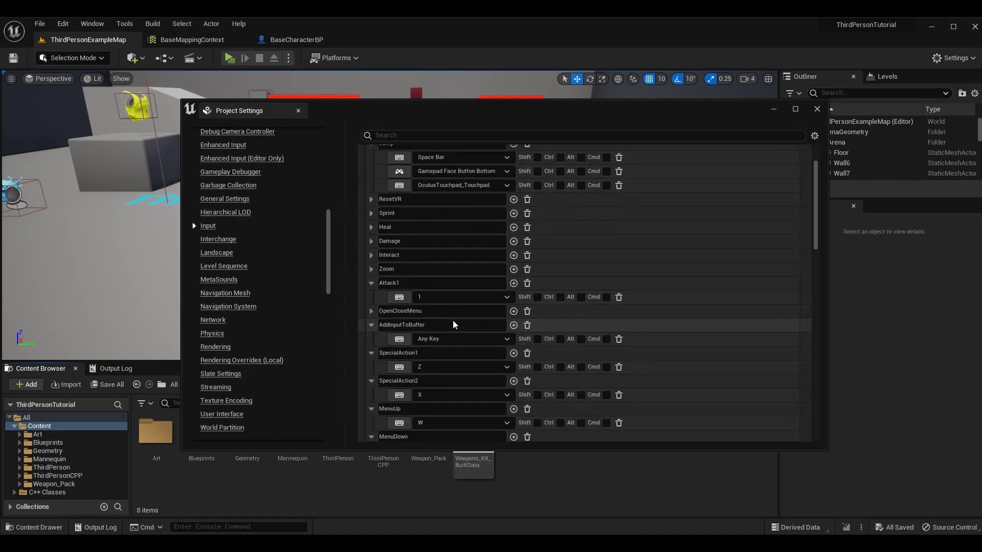
pyautogui.doubleClick(414, 213)
pyautogui.click(407, 228)
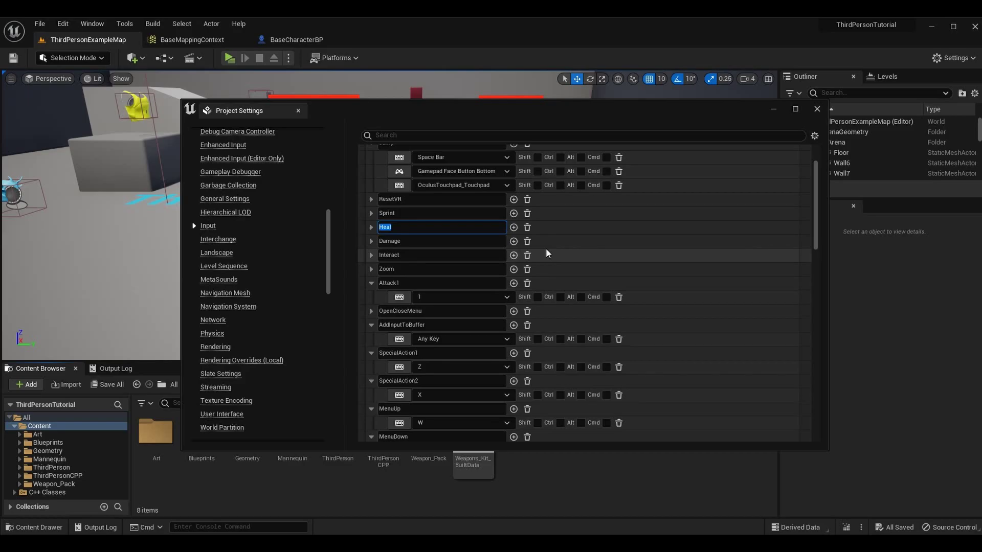
pyautogui.click(698, 245)
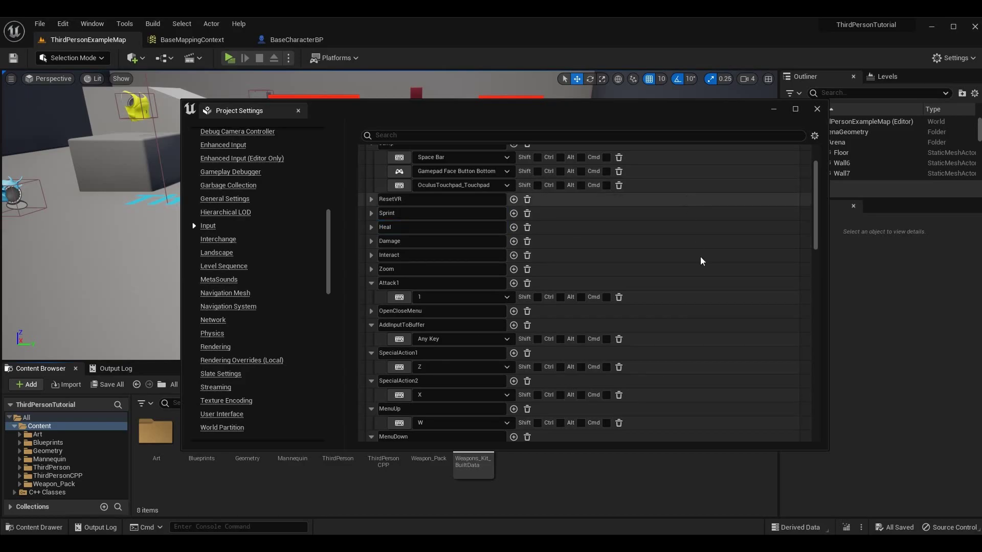
# Step: Compare the Jump action mapping with the AddInputToBuffer mapping and its assigned key
pyautogui.scroll(3, 714, 286)
pyautogui.scroll(1, 714, 287)
pyautogui.click(386, 210)
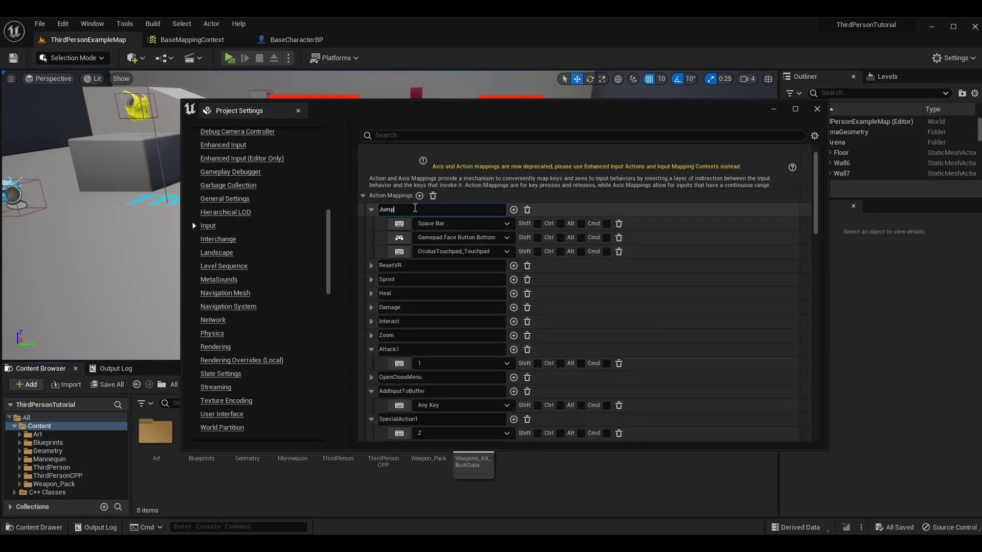
pyautogui.scroll(-5, 445, 284)
pyautogui.click(474, 274)
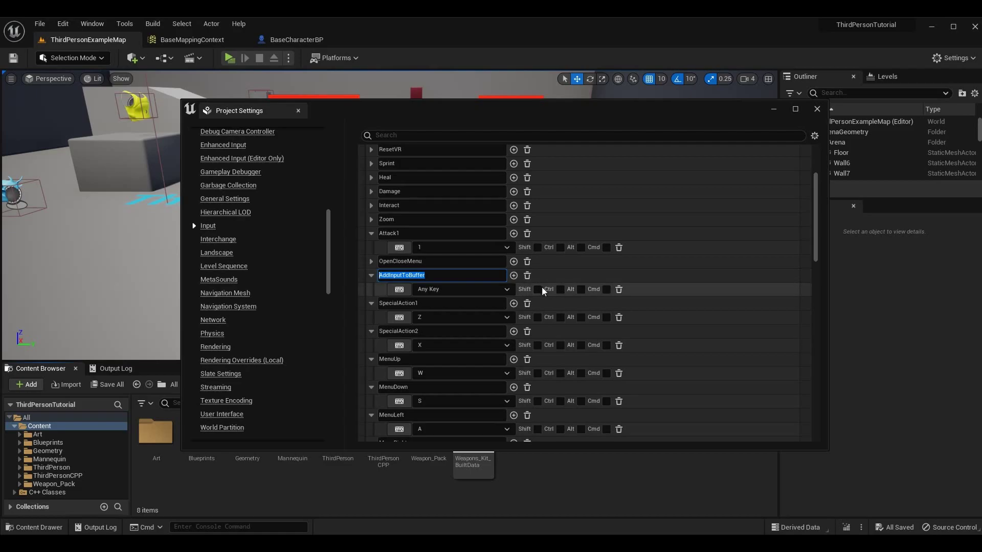
pyautogui.scroll(-4, 460, 271)
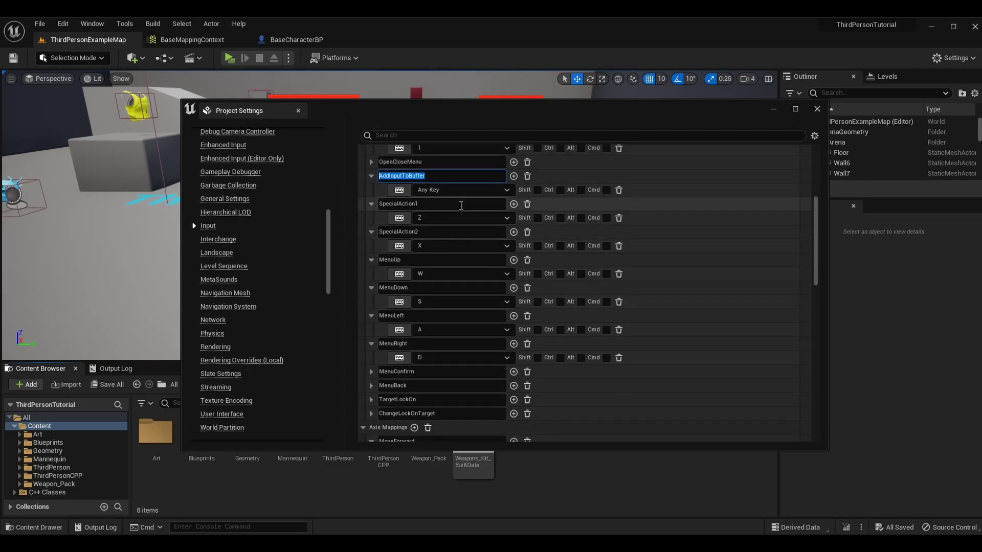
# Step: Review the special action and menu action mappings, from SpecialAction1 through MenuRight, up to the start of the axis mappings
pyautogui.press('Tab')
pyautogui.press('Tab')
pyautogui.press('Tab')
pyautogui.press('Tab')
pyautogui.press('Tab')
pyautogui.click(412, 344)
pyautogui.scroll(-5, 443, 361)
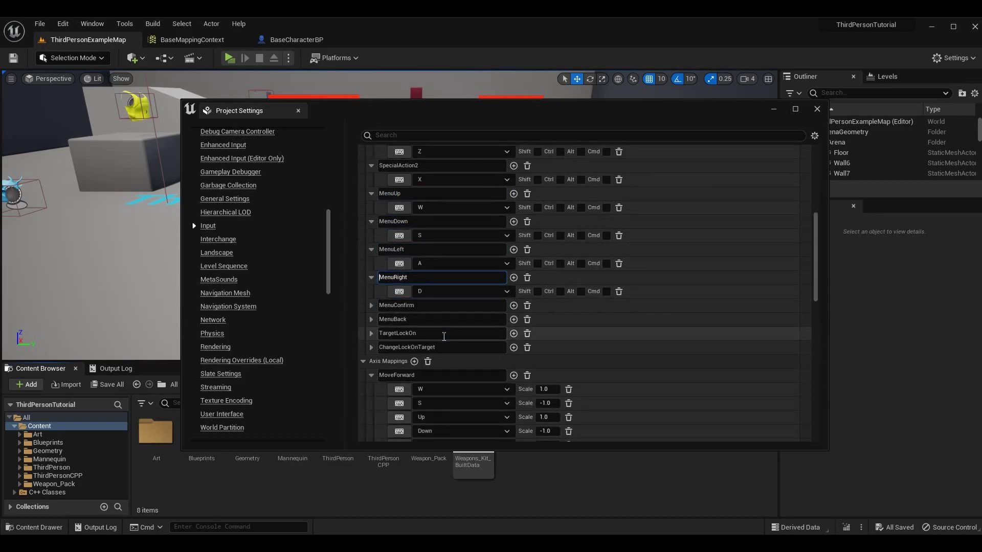
# Step: Review the MoveForward and MoveRight axis mappings with their assigned keys and scales, and return to the start of the input settings
pyautogui.click(385, 260)
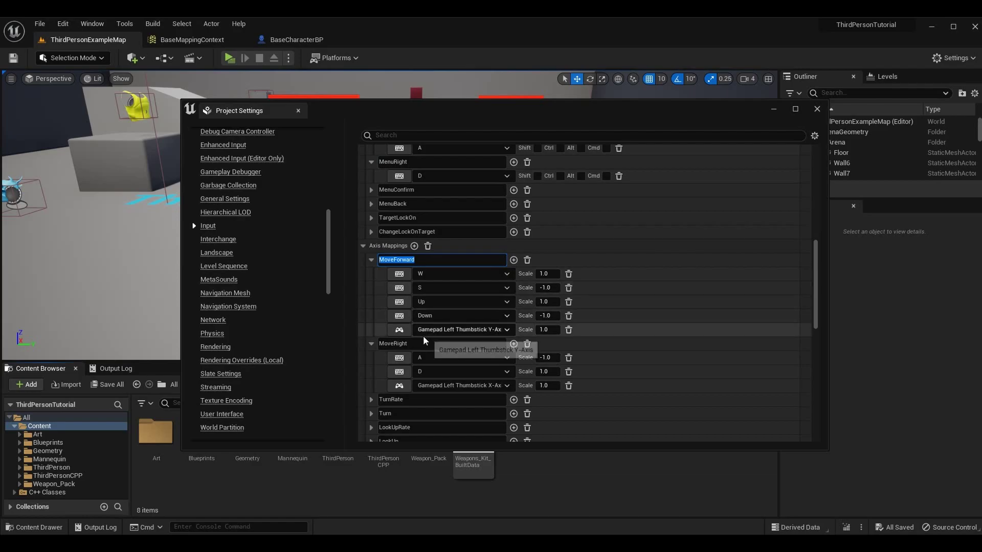
pyautogui.click(380, 343)
pyautogui.scroll(-1, 685, 317)
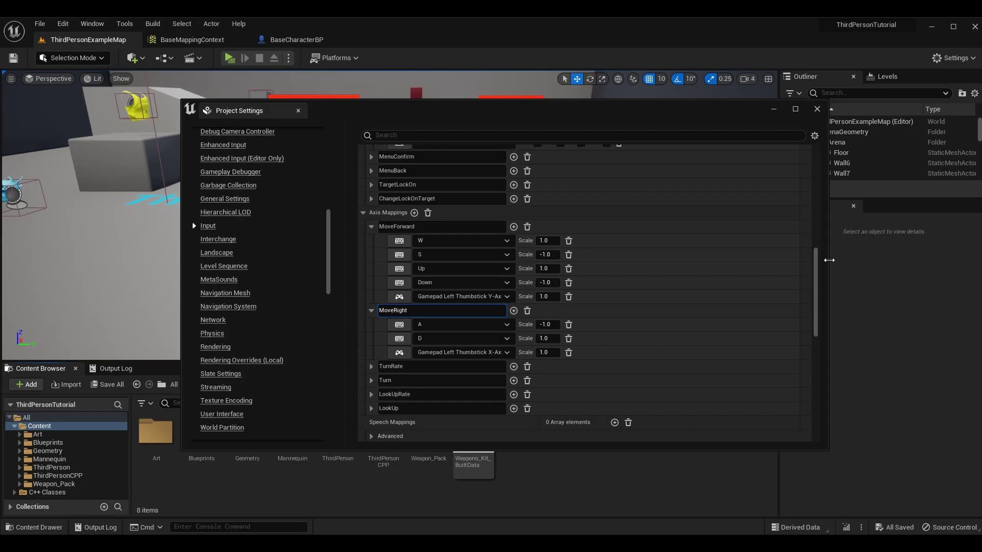
pyautogui.click(817, 283)
pyautogui.moveTo(816, 284); pyautogui.dragTo(816, 174)
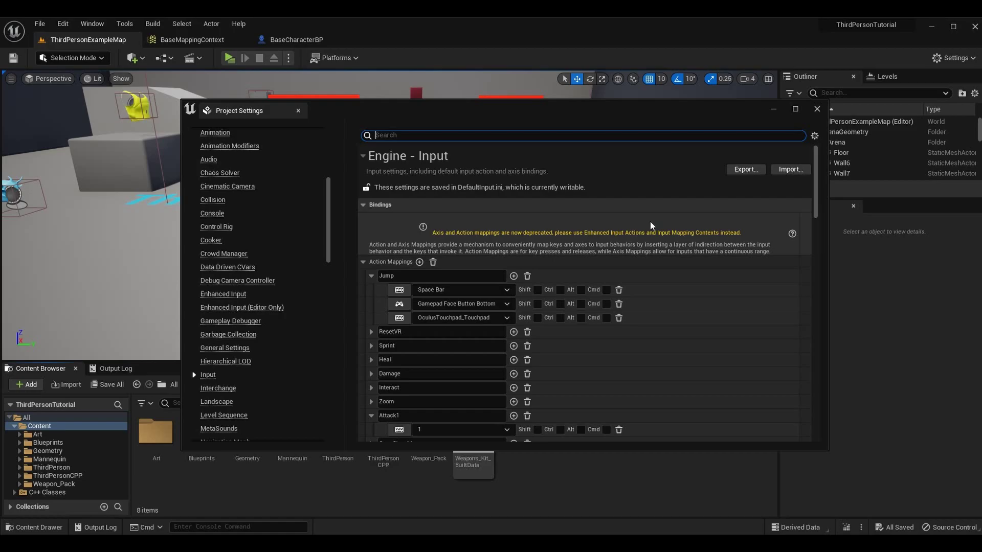
# Step: Search the project settings for EnhancedInput and check the classes available for the Default Editor Input Class
pyautogui.write('EnhancedInput')
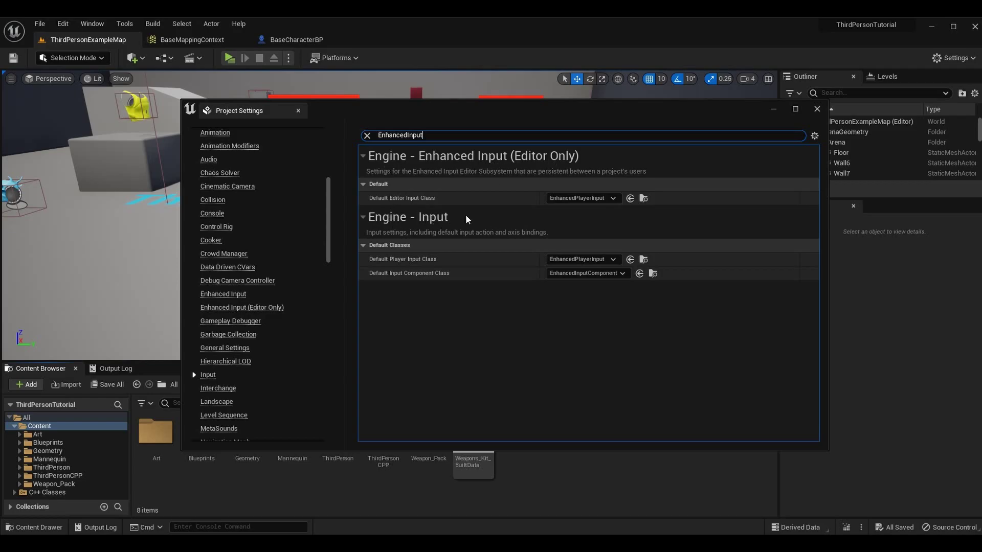
pyautogui.click(595, 199)
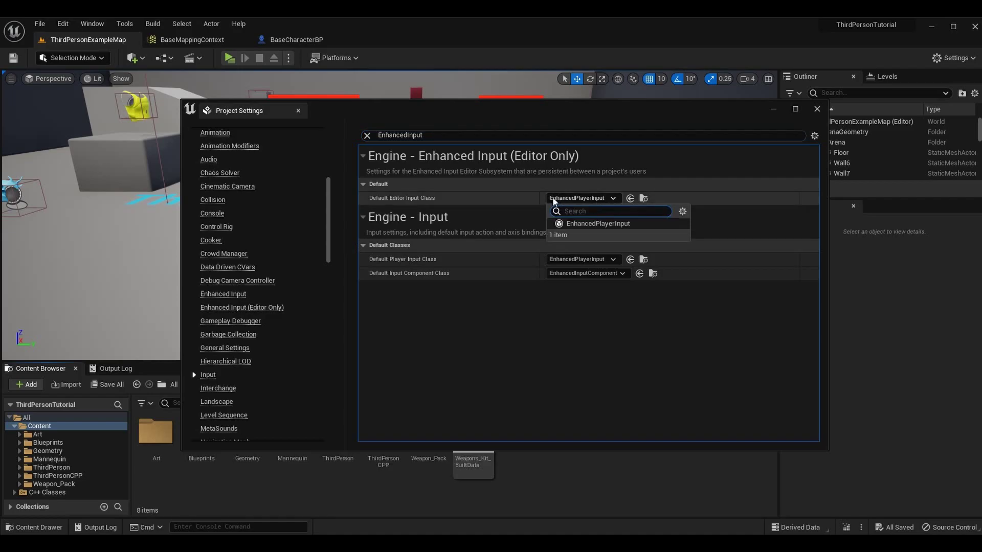
pyautogui.click(596, 199)
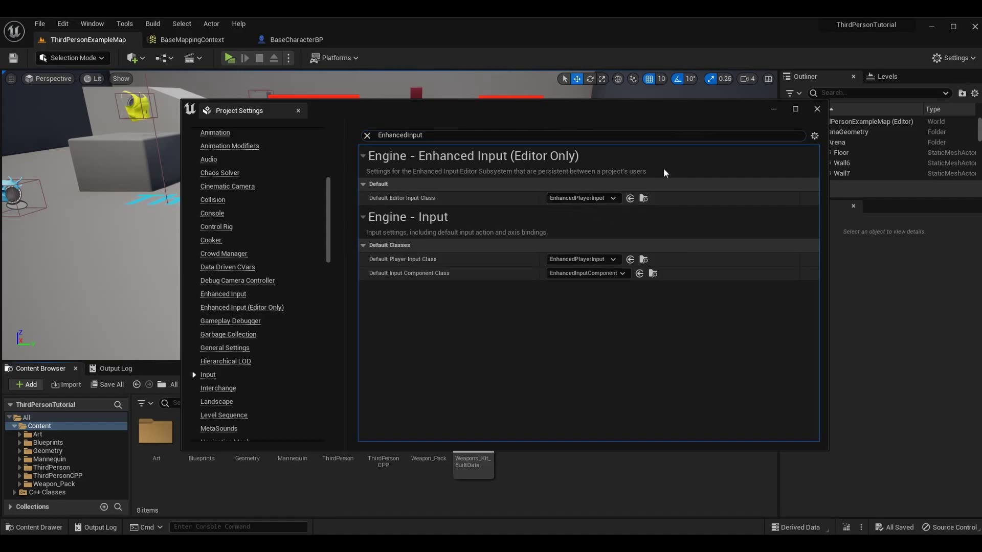
pyautogui.click(585, 198)
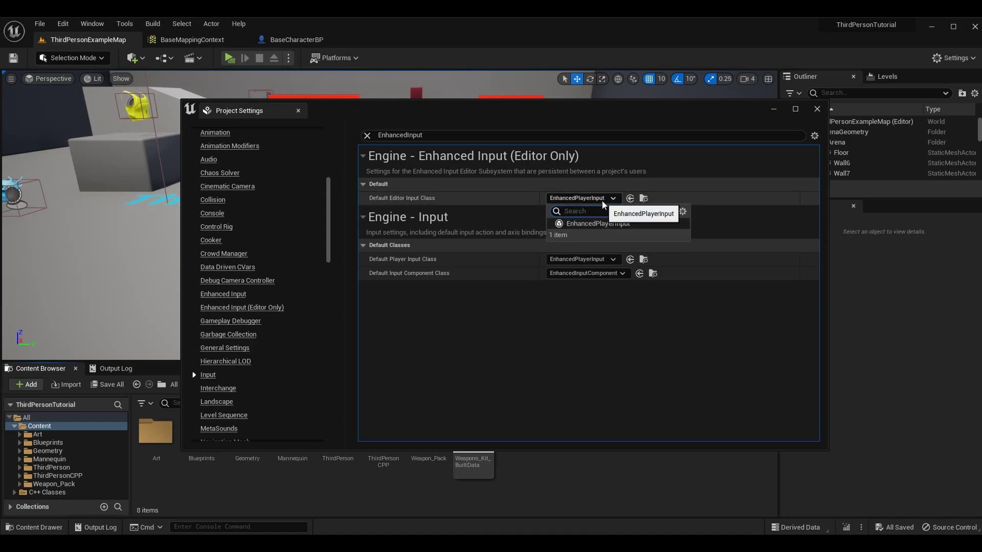
pyautogui.click(593, 197)
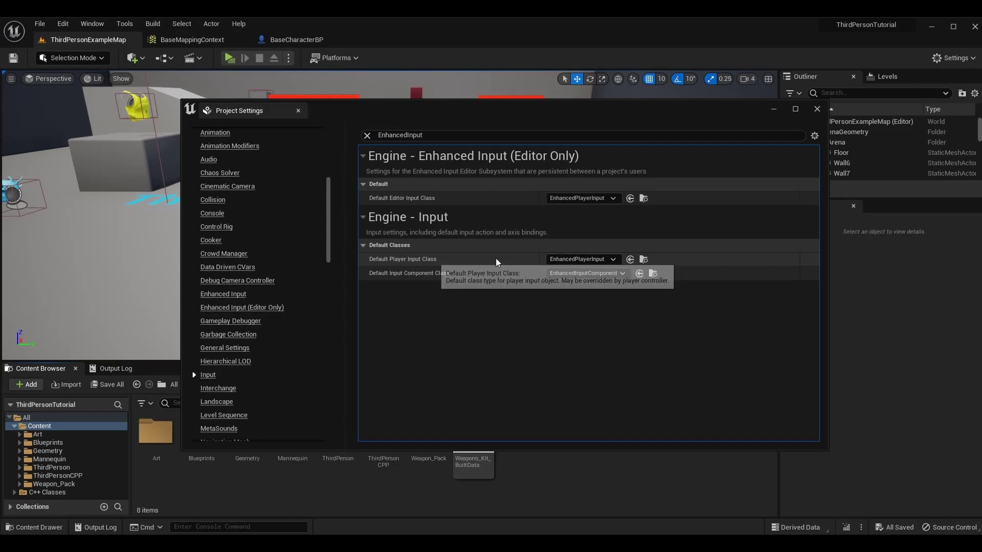
# Step: Choose EnhancedPlayerInput as the Default Player Input Class and check the classes available for the Default Input Component Class
pyautogui.click(582, 259)
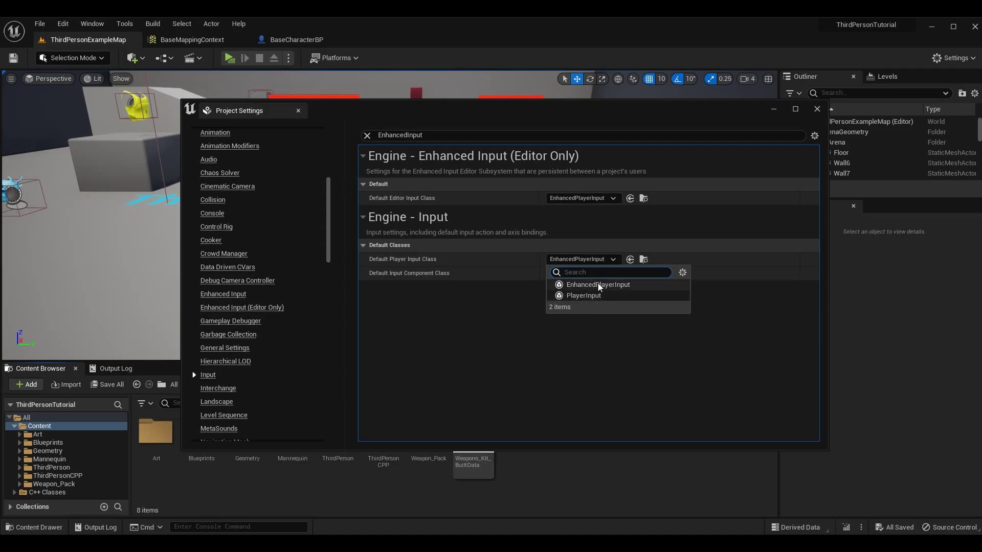
pyautogui.click(598, 285)
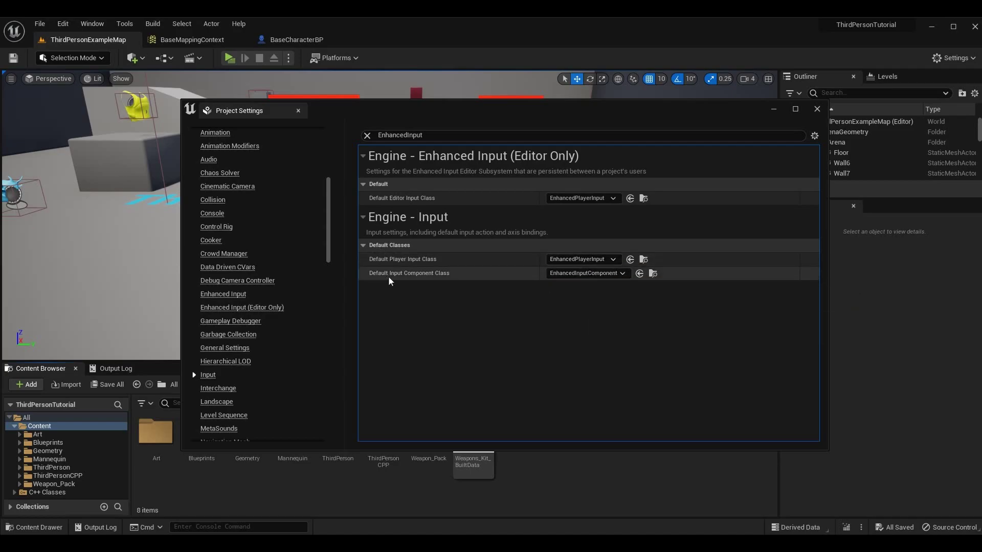
pyautogui.click(583, 273)
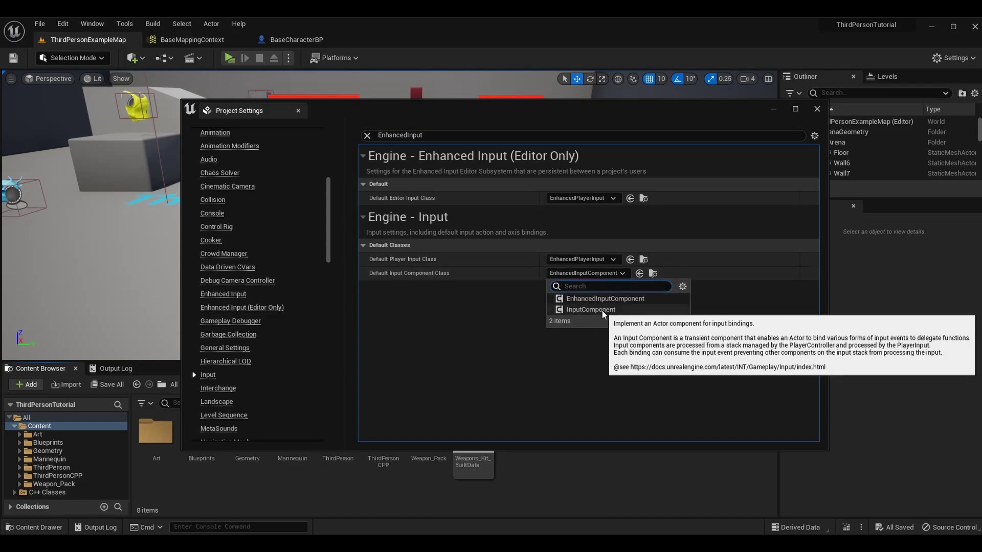
pyautogui.click(528, 325)
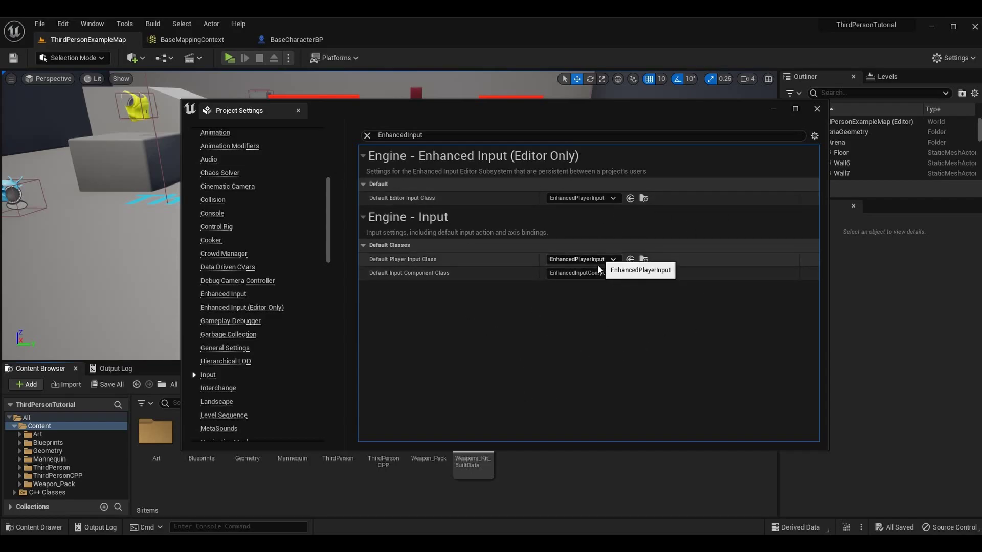
# Step: Clear the settings search, minimize the project settings, and open the EnhancedInput folder inside Blueprints
pyautogui.click(368, 136)
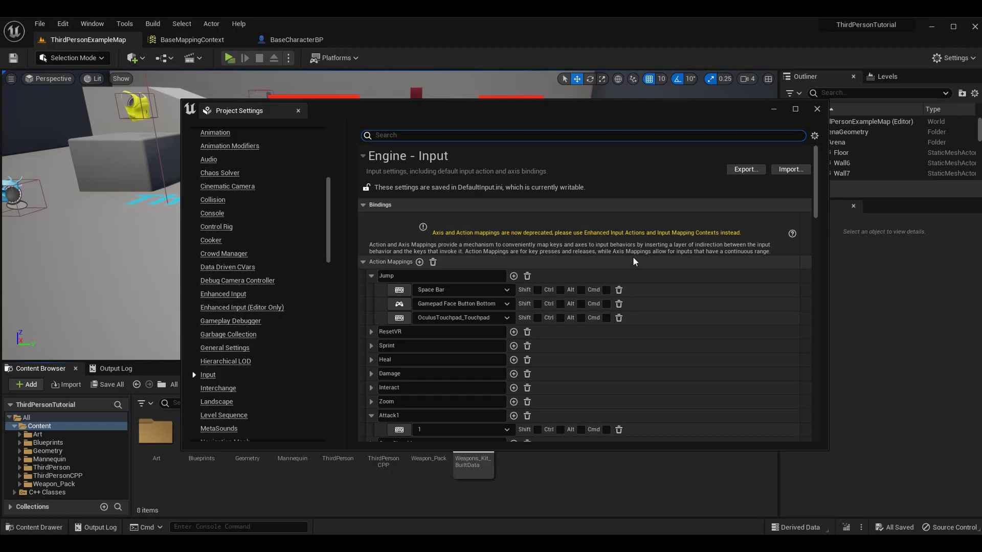
pyautogui.click(773, 110)
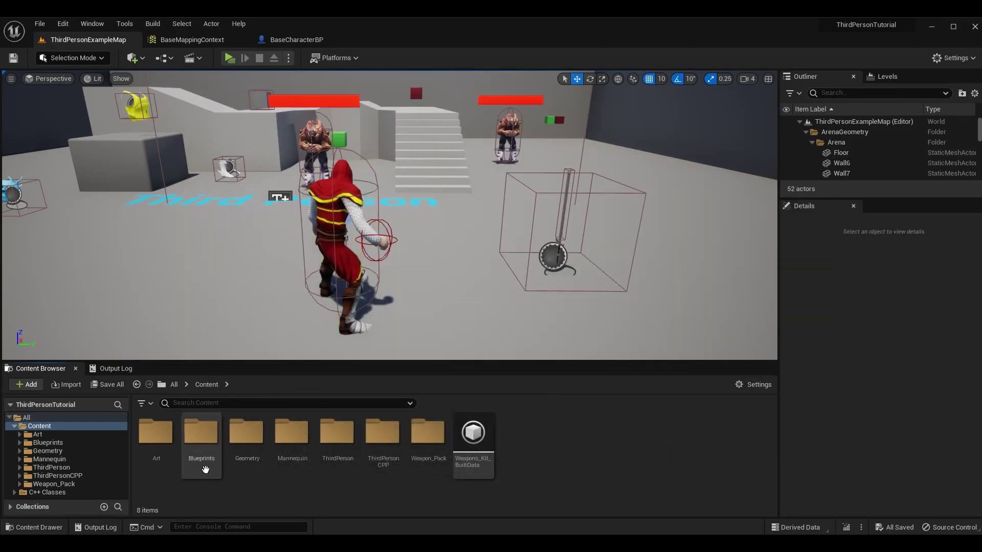
pyautogui.doubleClick(206, 472)
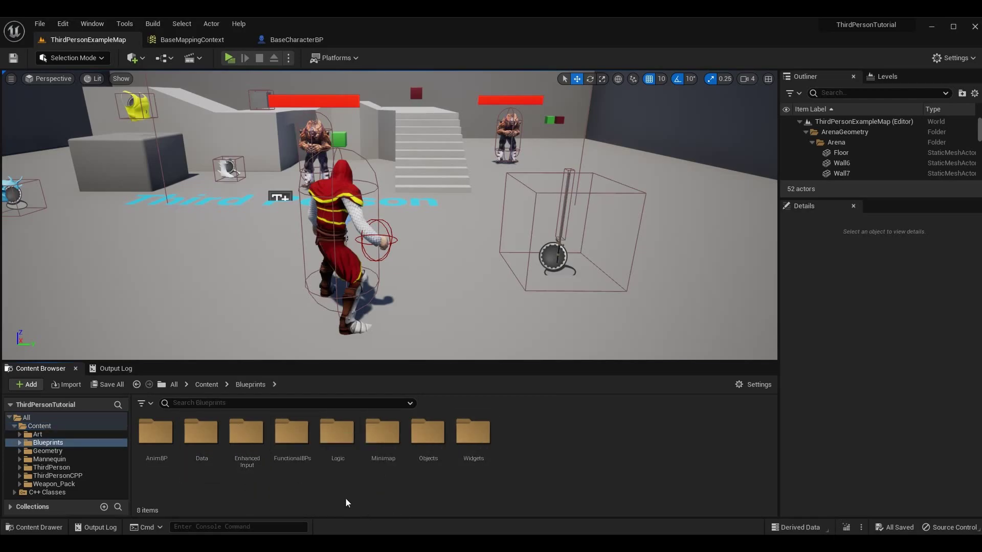
pyautogui.doubleClick(243, 432)
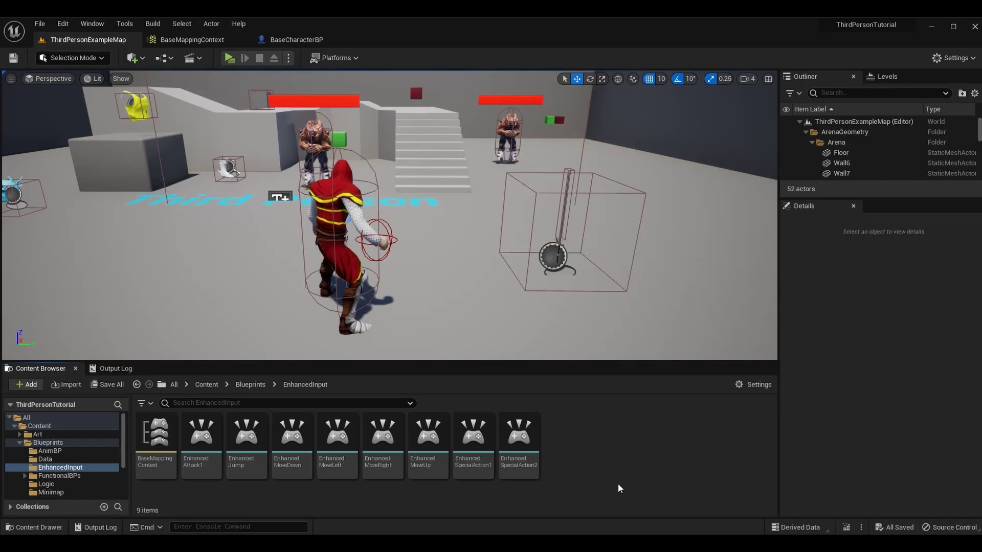
# Step: Create an Input Action asset with its default name in the EnhancedInput folder, and delete it again
pyautogui.click(27, 387)
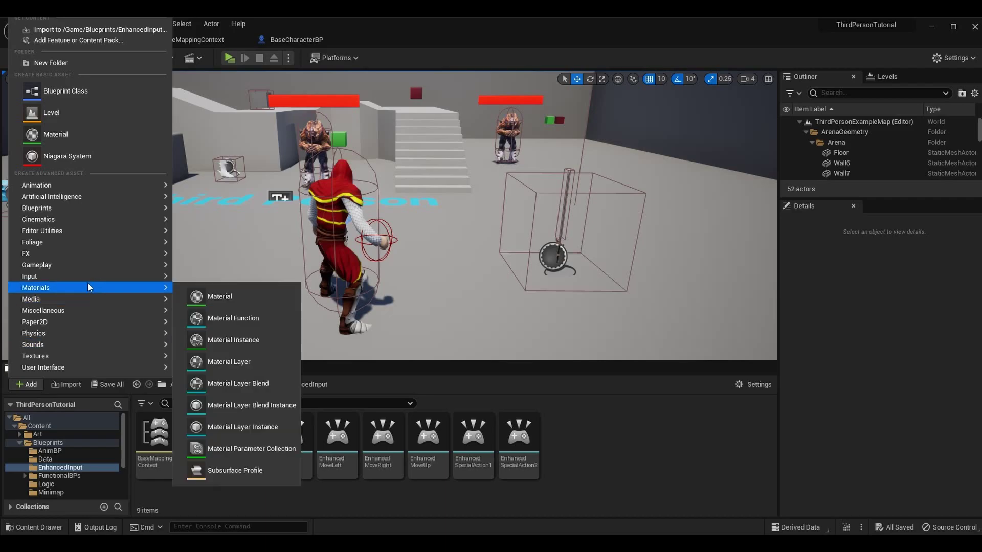
pyautogui.moveTo(84, 277)
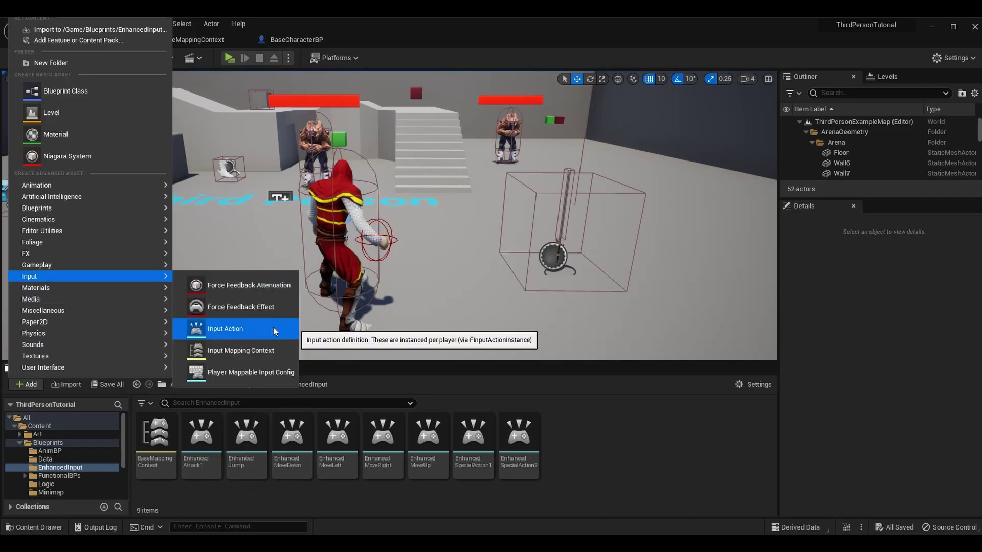
pyautogui.click(244, 333)
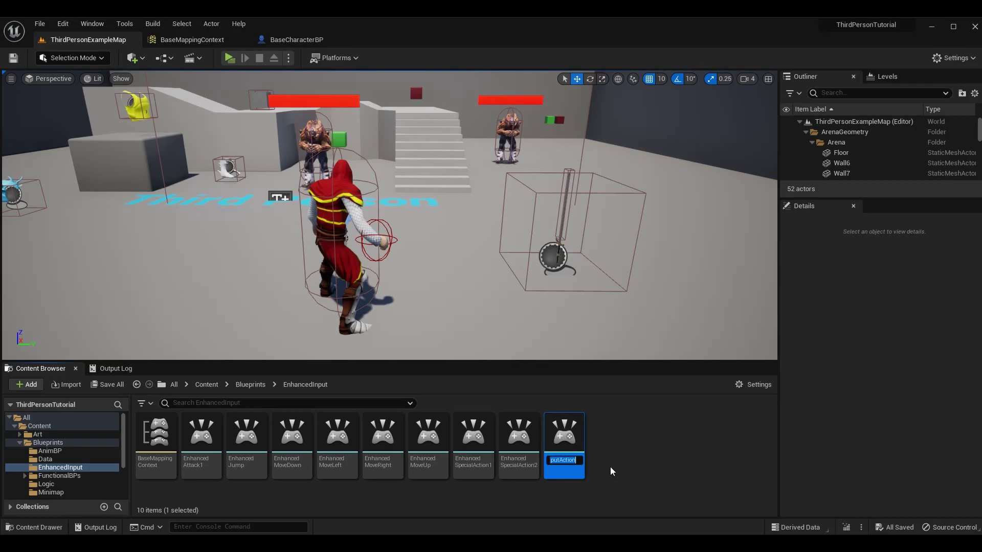
pyautogui.press('Return')
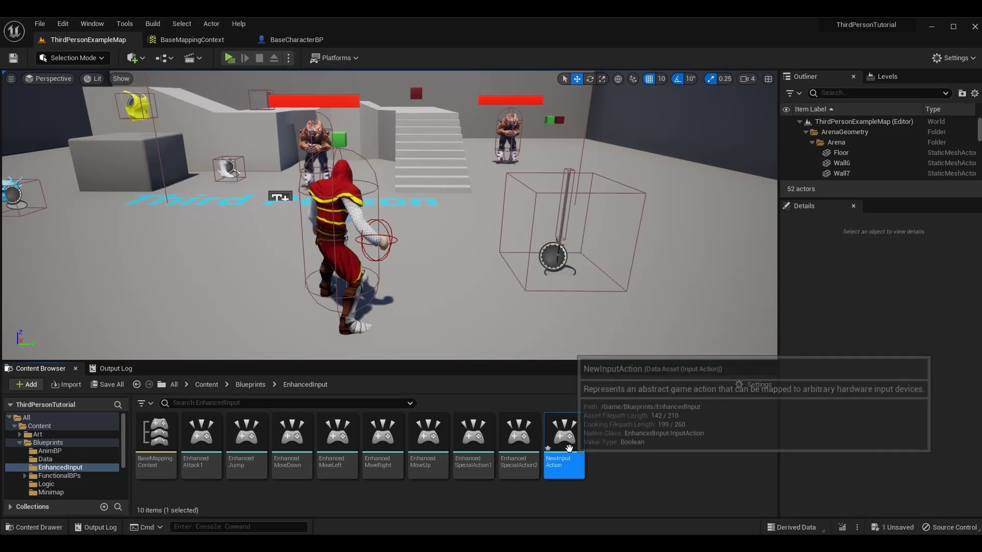
pyautogui.press('Delete')
pyautogui.click(426, 446)
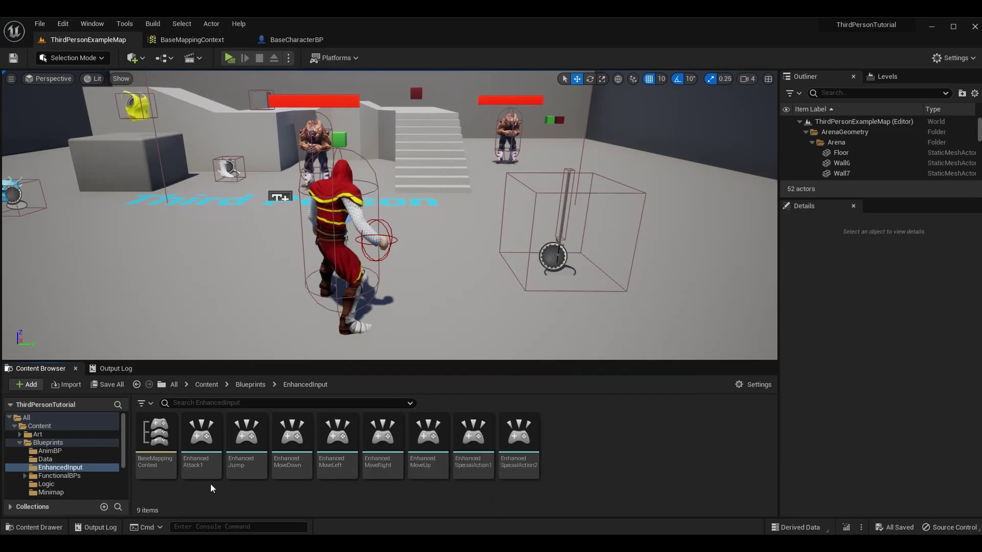
# Step: Open the EnhancedAttack1 input action and examine its action description and action settings
pyautogui.doubleClick(203, 434)
pyautogui.moveTo(63, 25); pyautogui.dragTo(337, 49)
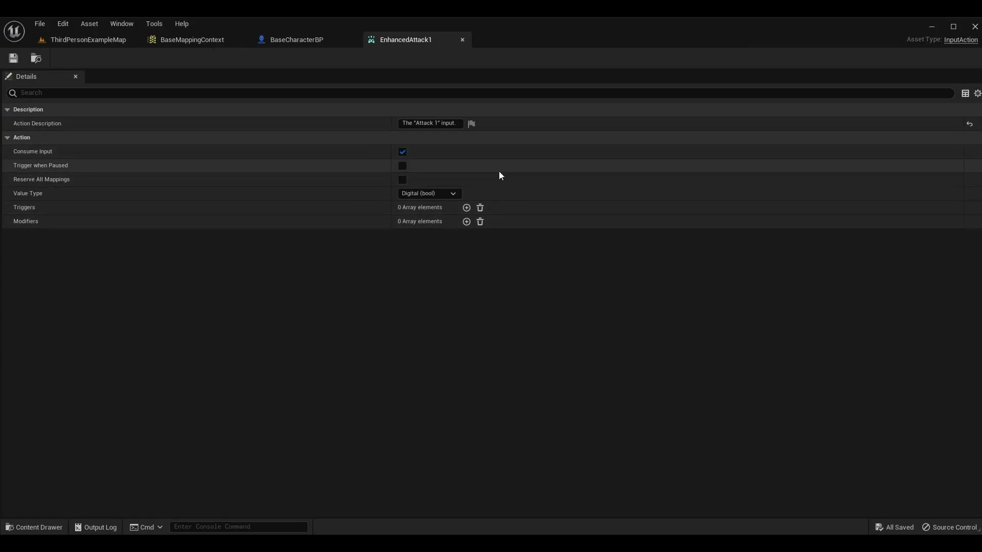
pyautogui.click(452, 127)
pyautogui.click(621, 310)
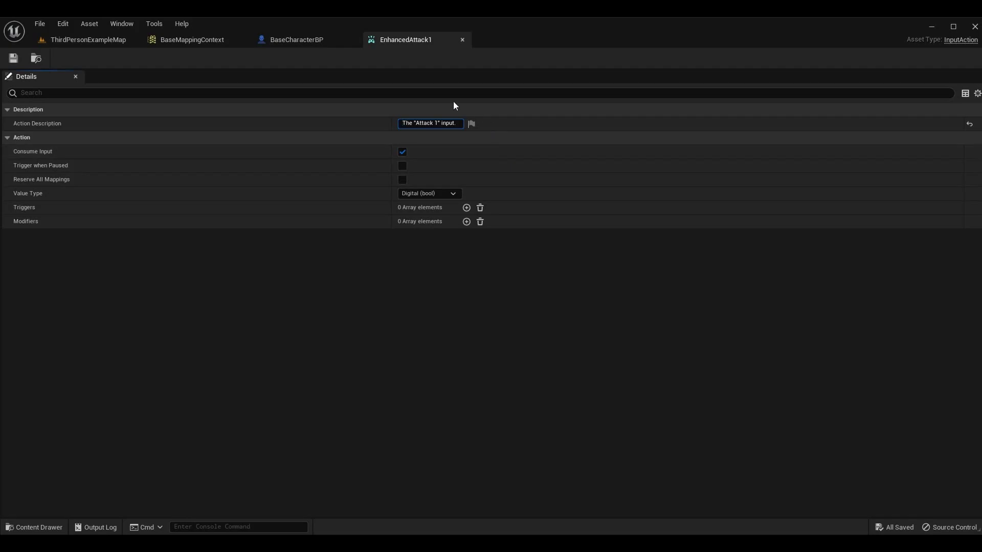
pyautogui.moveTo(454, 124); pyautogui.dragTo(307, 288)
pyautogui.click(390, 276)
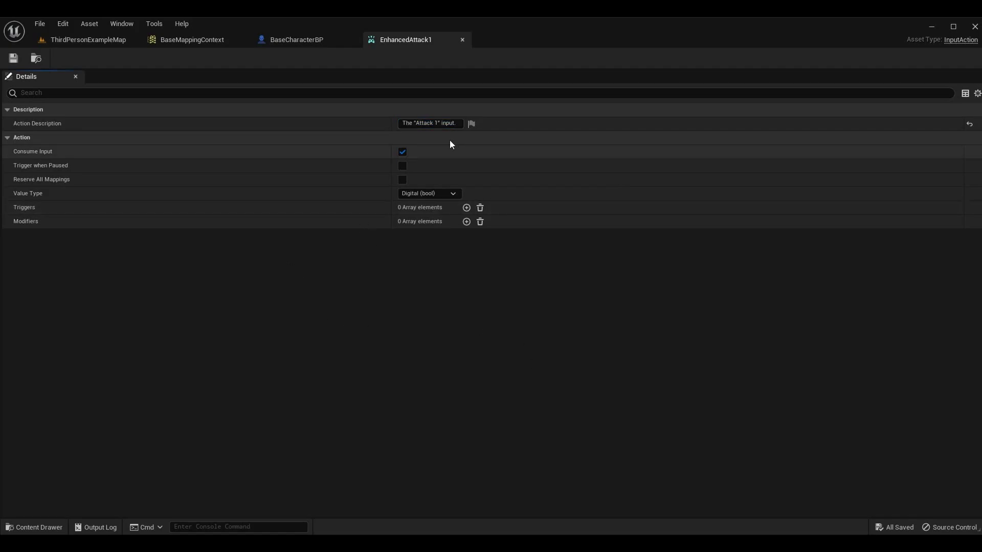
pyautogui.moveTo(405, 123); pyautogui.dragTo(532, 223)
pyautogui.click(551, 285)
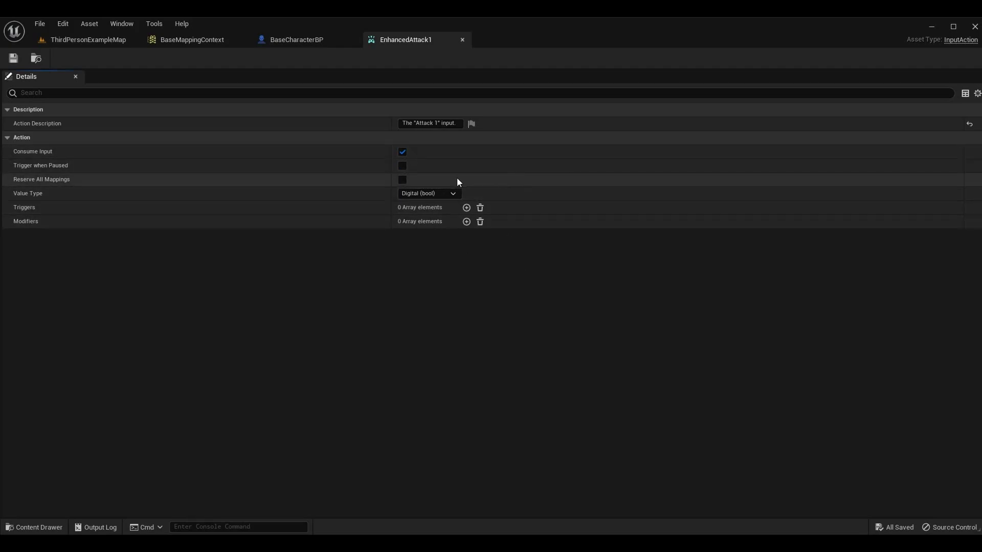
# Step: Check the value type options of EnhancedAttack1, keep Digital (bool), and save and close the asset
pyautogui.click(452, 193)
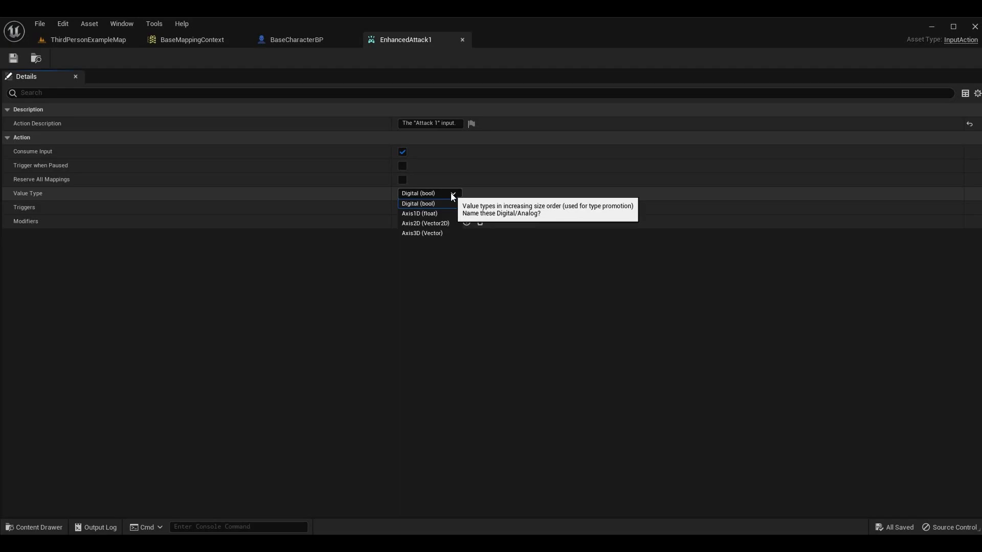
pyautogui.click(446, 194)
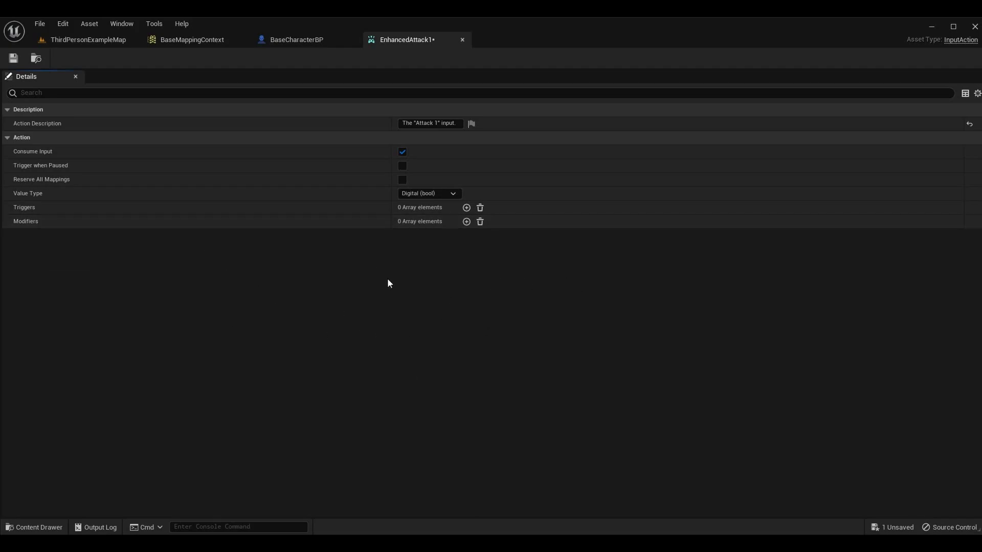
pyautogui.click(14, 59)
pyautogui.click(461, 40)
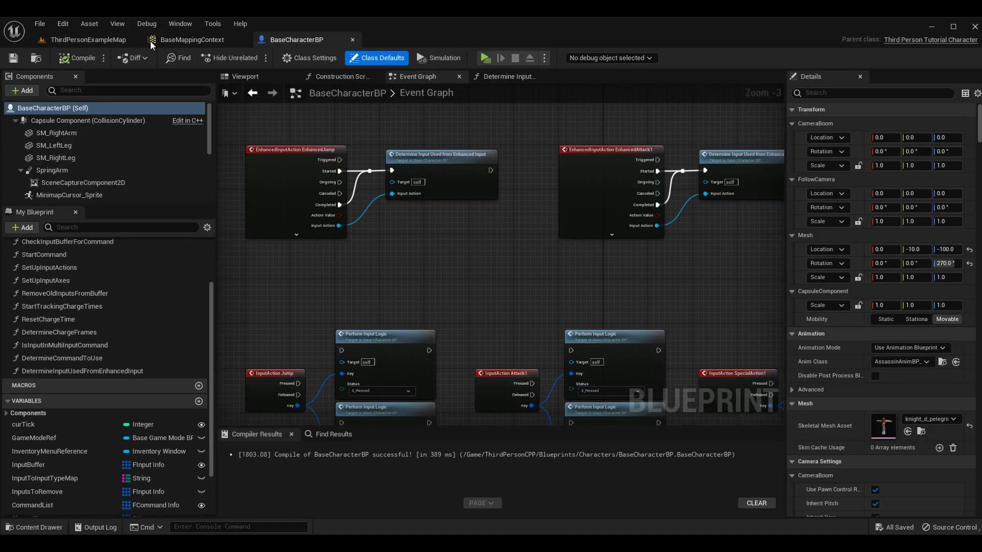
# Step: Review the settings of the EnhancedJump, EnhancedMoveDown and EnhancedMoveLeft input actions one after another, closing each asset
pyautogui.click(102, 40)
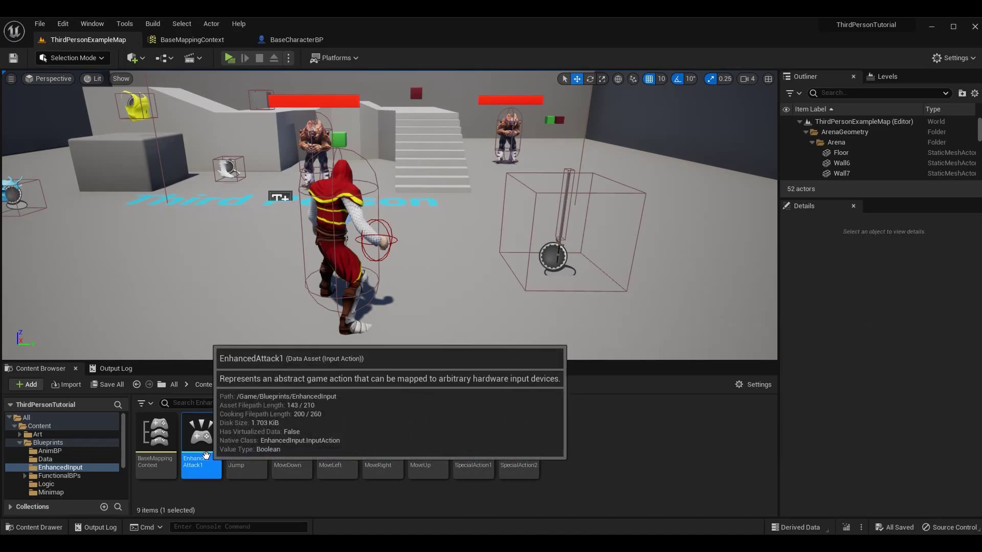
pyautogui.doubleClick(248, 446)
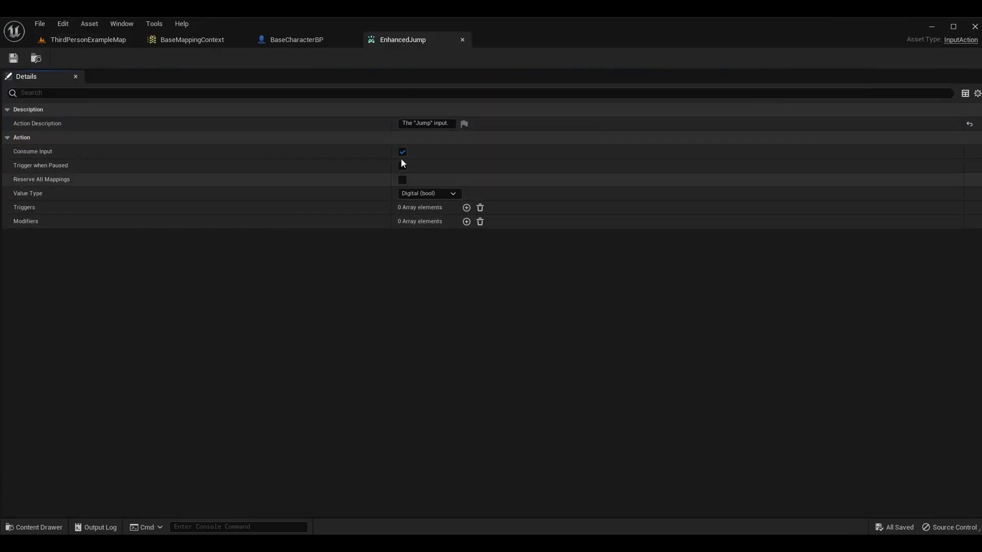
pyautogui.click(462, 40)
pyautogui.click(88, 40)
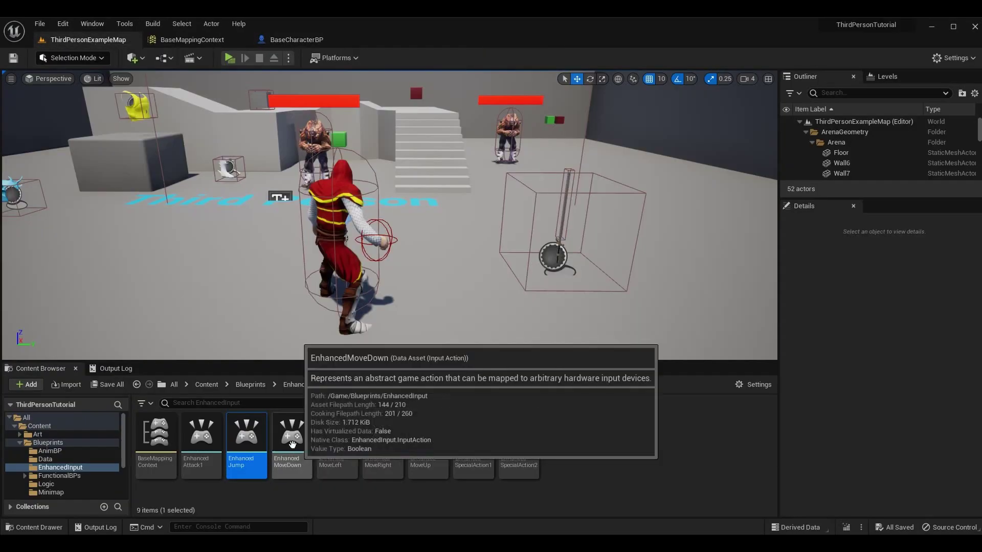
pyautogui.doubleClick(293, 435)
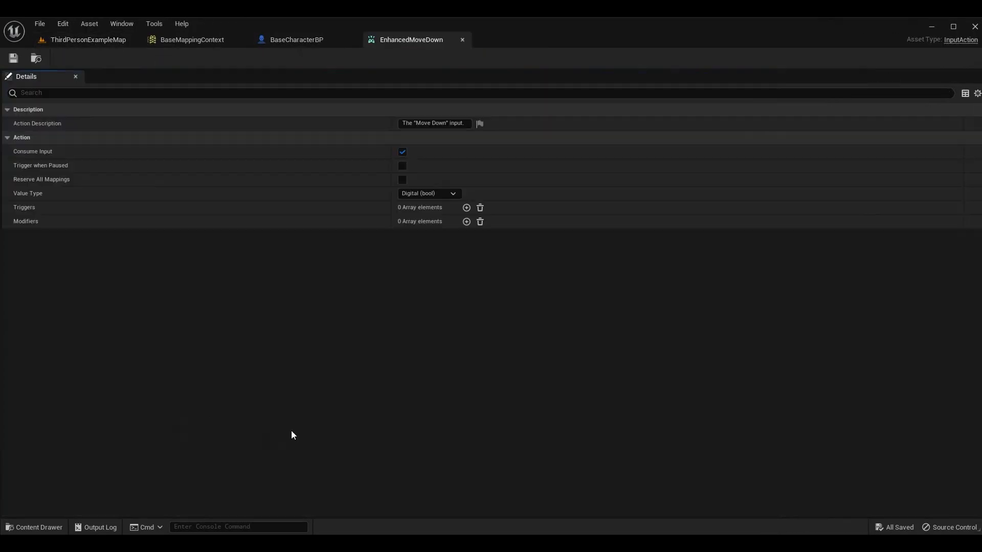
pyautogui.click(462, 40)
pyautogui.click(88, 39)
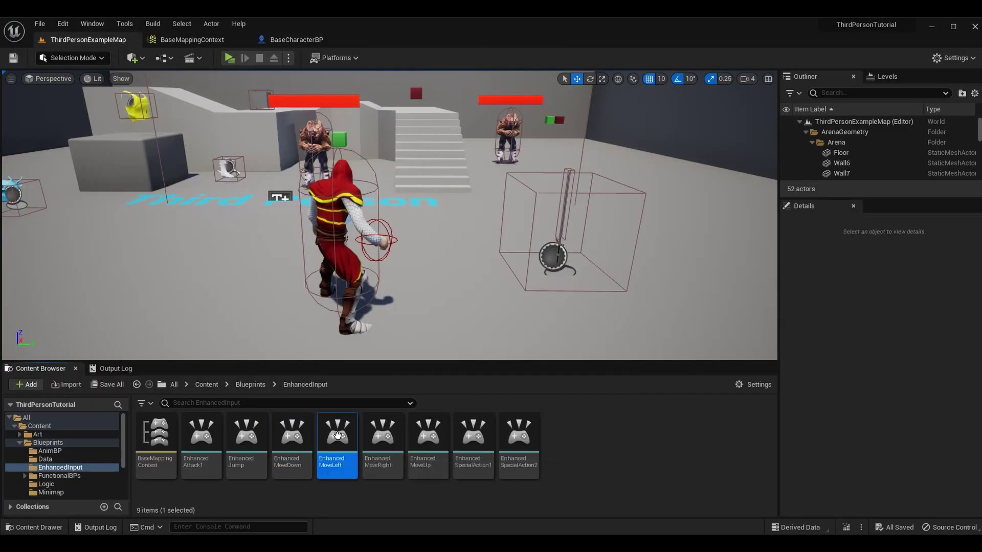
pyautogui.doubleClick(337, 435)
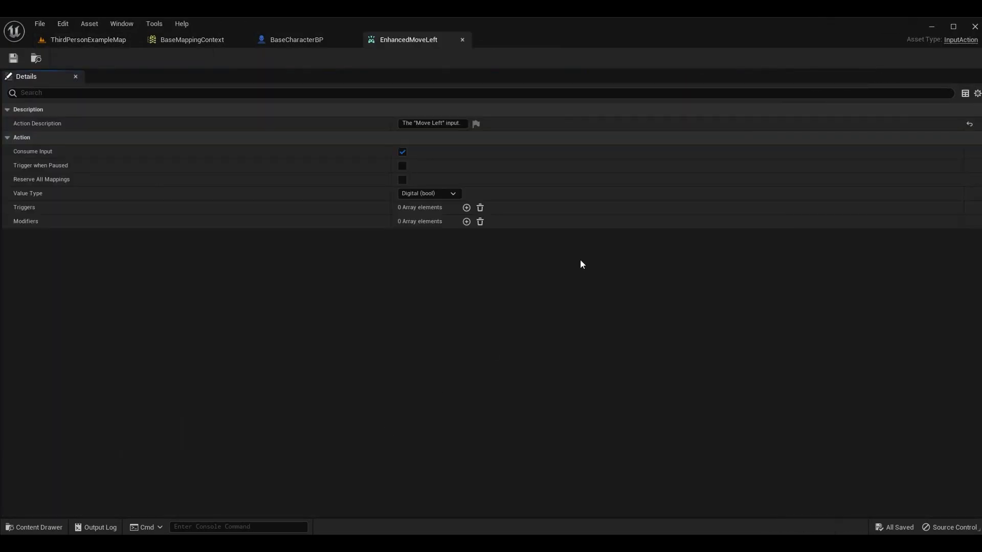
pyautogui.click(462, 39)
pyautogui.click(88, 39)
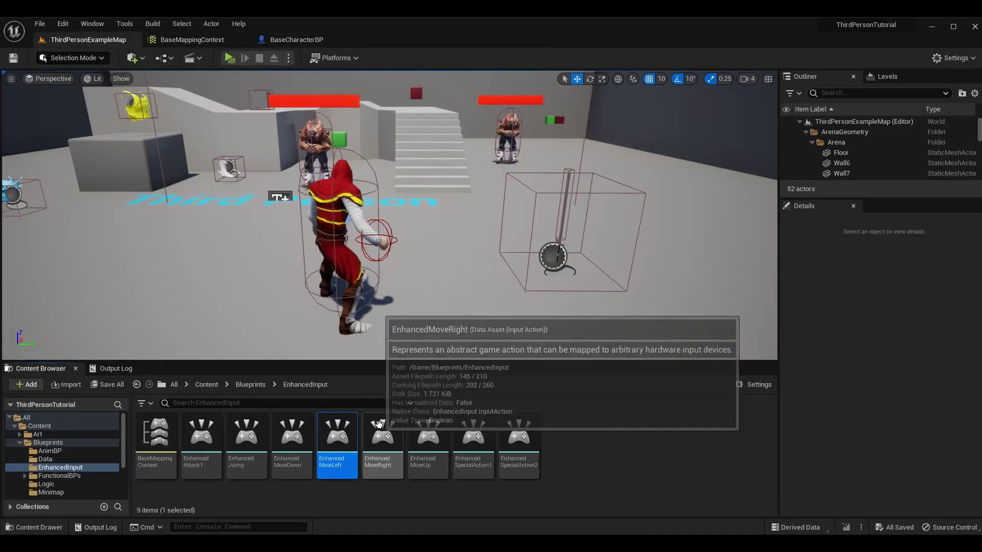
# Step: Review the settings of the EnhancedMoveRight and EnhancedMoveUp input actions, closing each asset
pyautogui.doubleClick(396, 436)
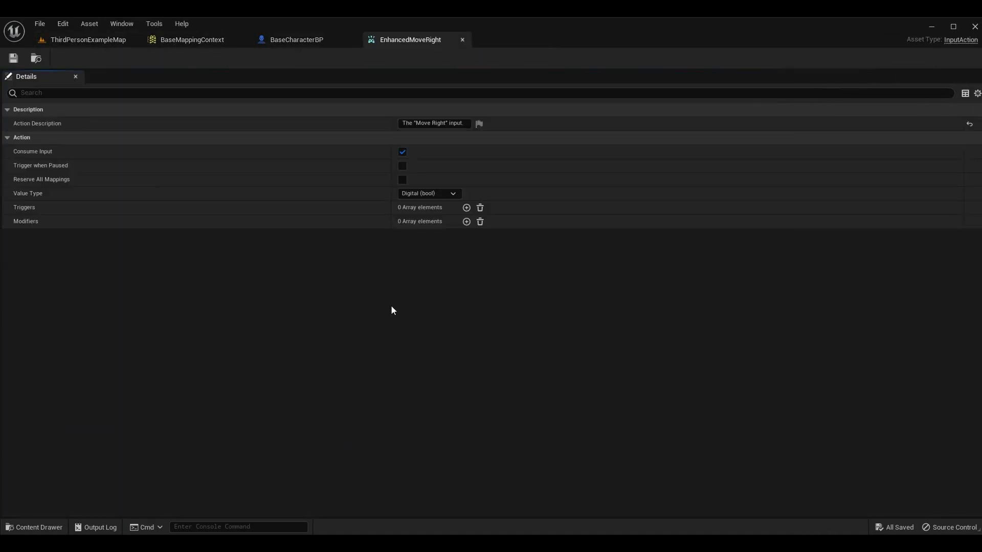
pyautogui.click(462, 39)
pyautogui.click(87, 39)
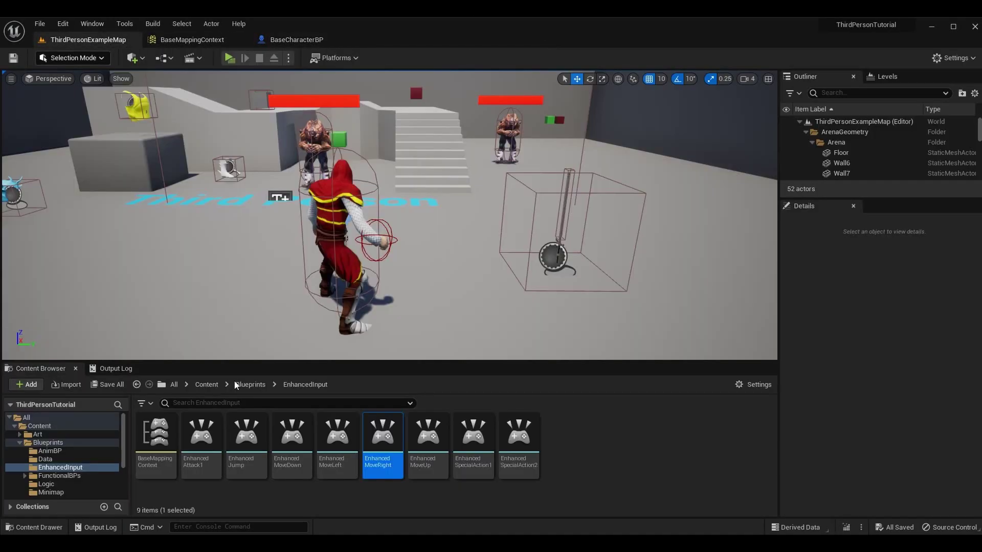
pyautogui.doubleClick(429, 434)
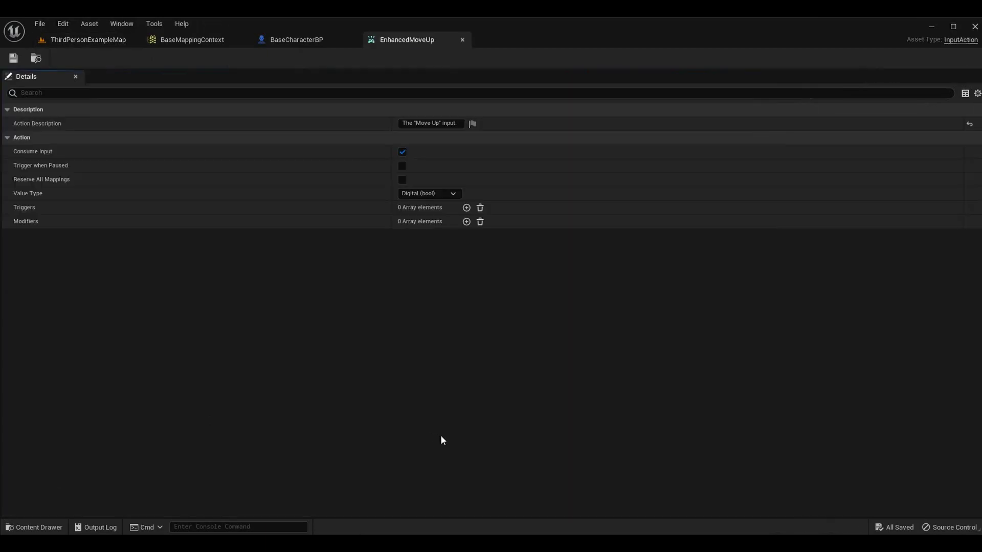
pyautogui.click(462, 39)
pyautogui.click(100, 40)
# Step: Review the settings of the EnhancedSpecialAction1 and EnhancedSpecialAction2 input actions, closing each asset and returning to the level editor
pyautogui.doubleClick(474, 445)
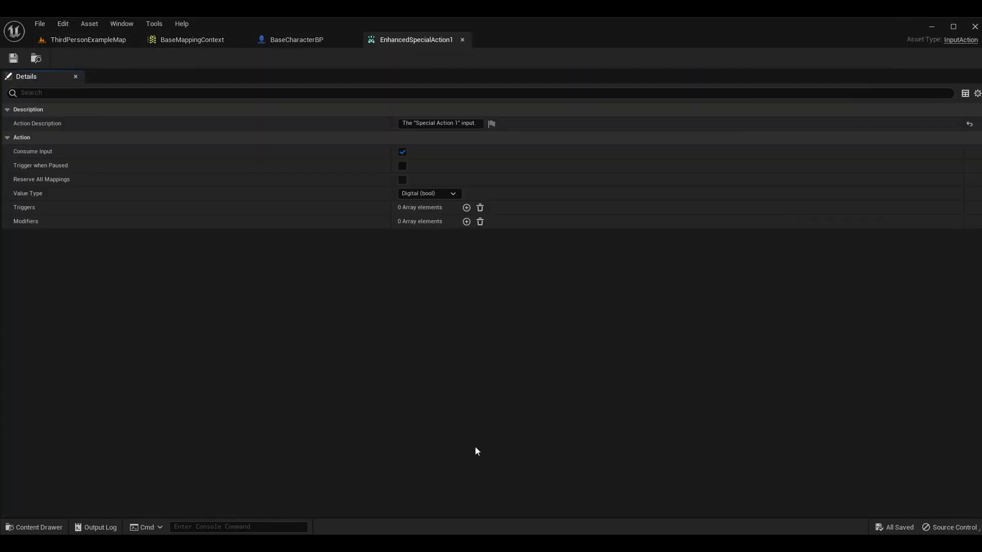
pyautogui.click(462, 39)
pyautogui.click(88, 40)
pyautogui.doubleClick(526, 445)
pyautogui.click(462, 39)
pyautogui.click(119, 45)
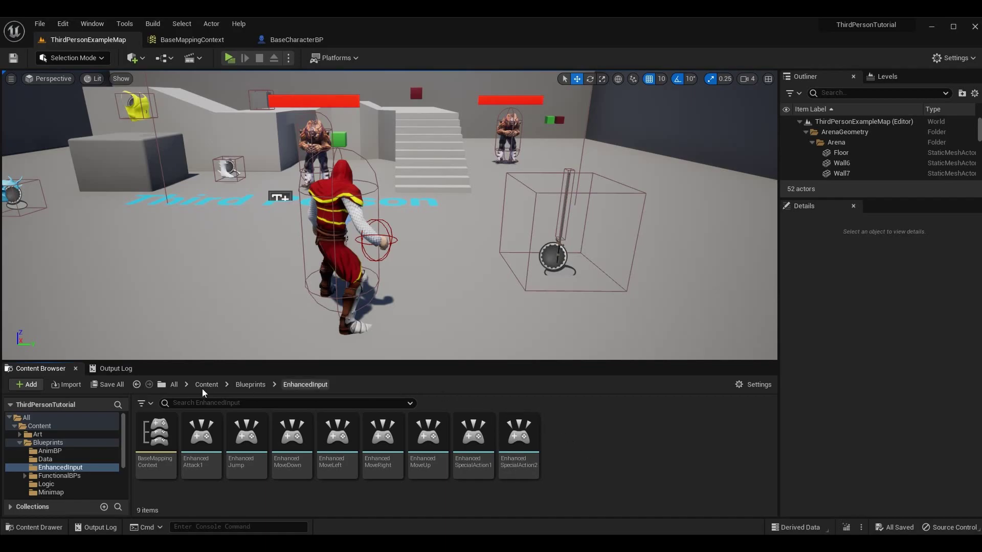
# Step: Check the Input Mapping Context entry among the input asset types that can be added to the EnhancedInput folder, without creating one
pyautogui.click(41, 387)
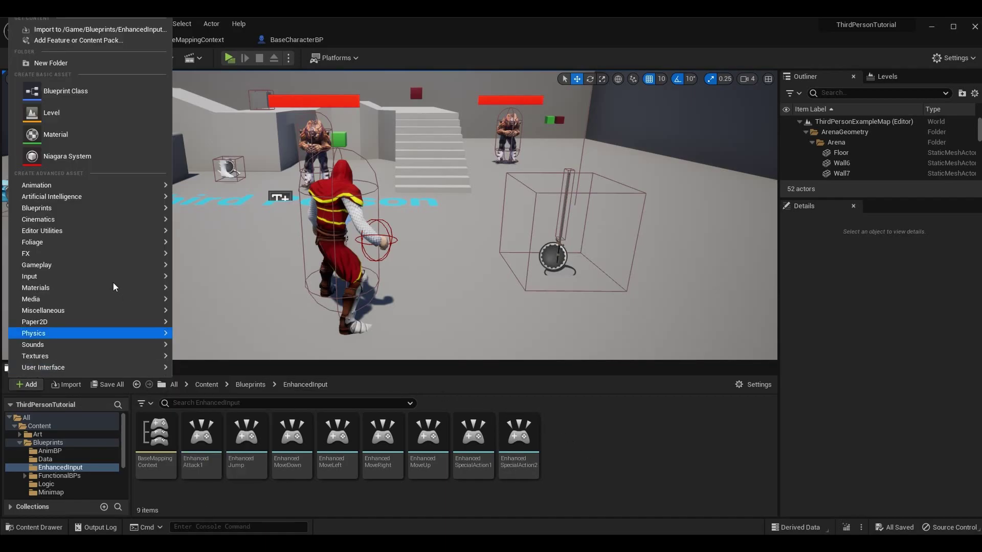
pyautogui.moveTo(103, 277)
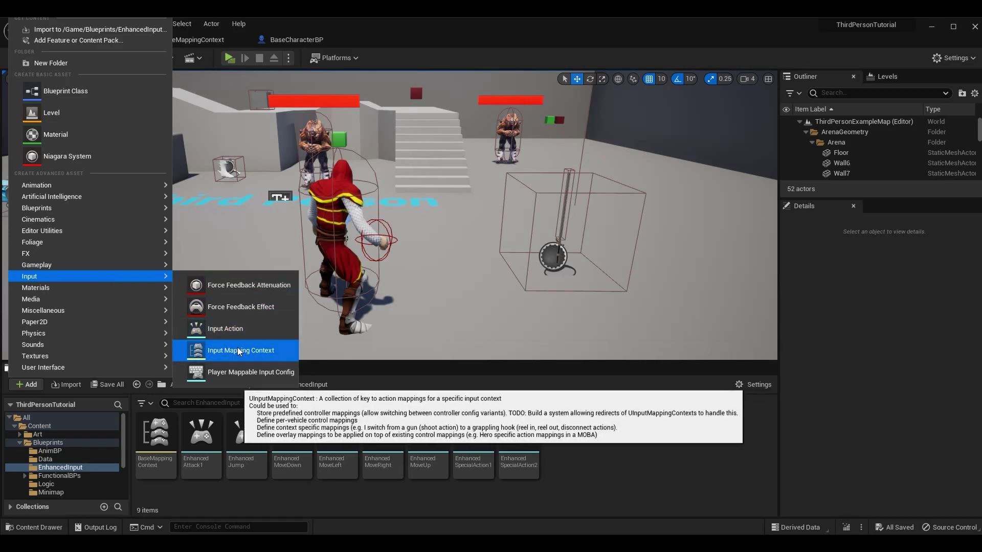
pyautogui.click(186, 498)
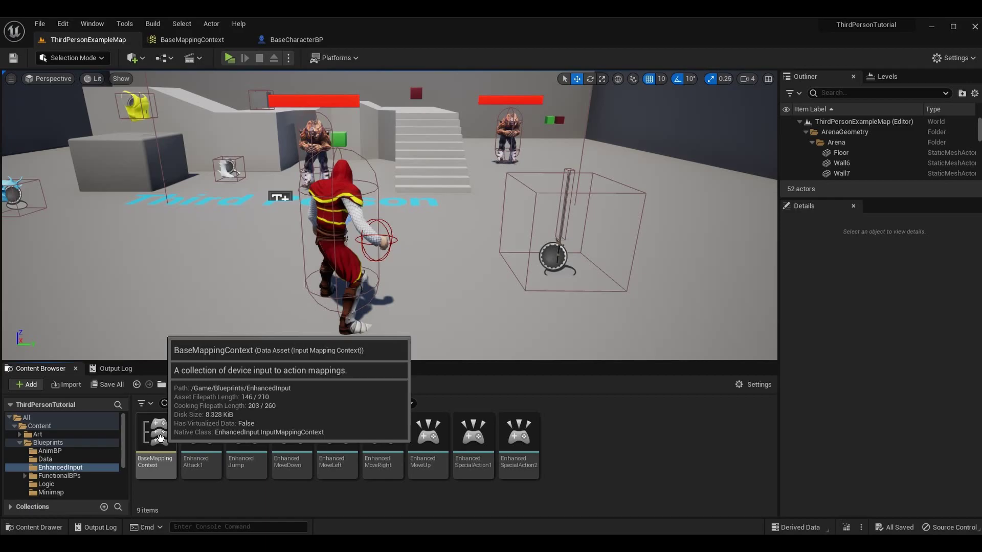
# Step: Open BaseMappingContext and examine its mappings and the input actions selectable for the EnhancedJump mapping, keeping EnhancedJump
pyautogui.doubleClick(160, 438)
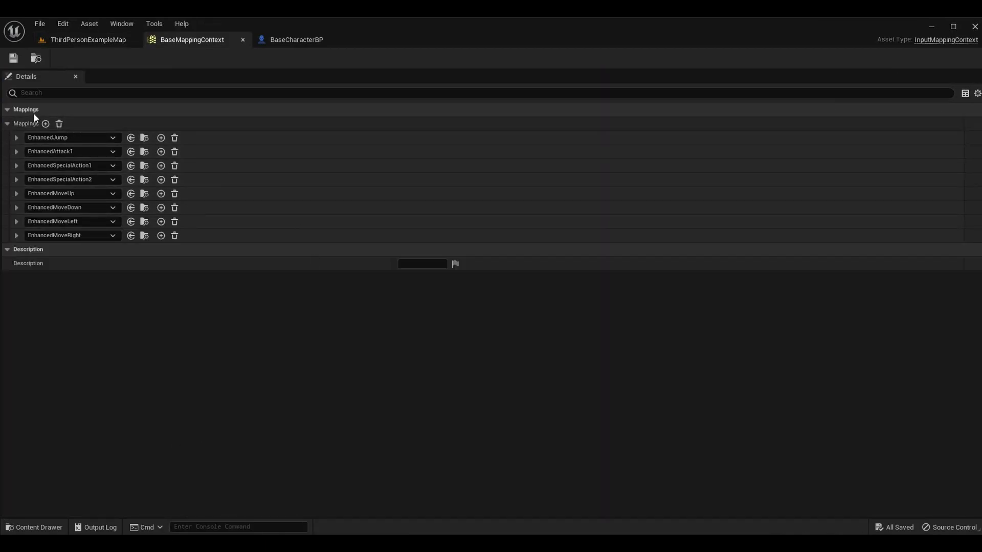
pyautogui.click(7, 110)
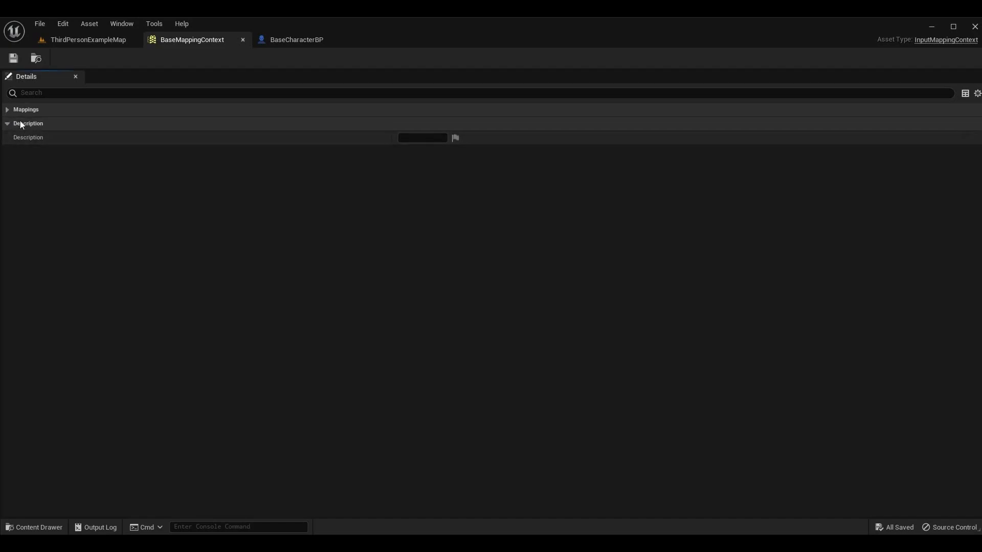
pyautogui.click(8, 110)
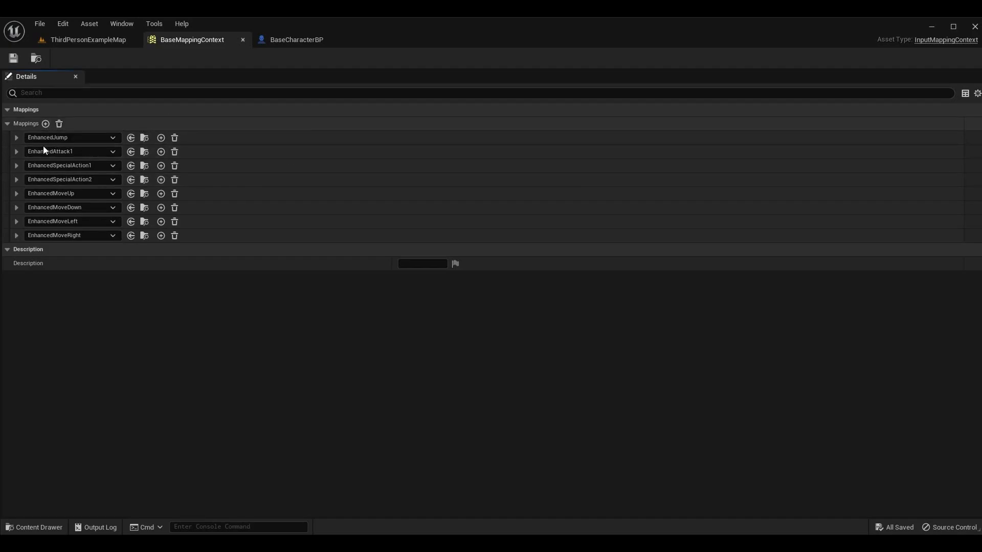
pyautogui.click(62, 138)
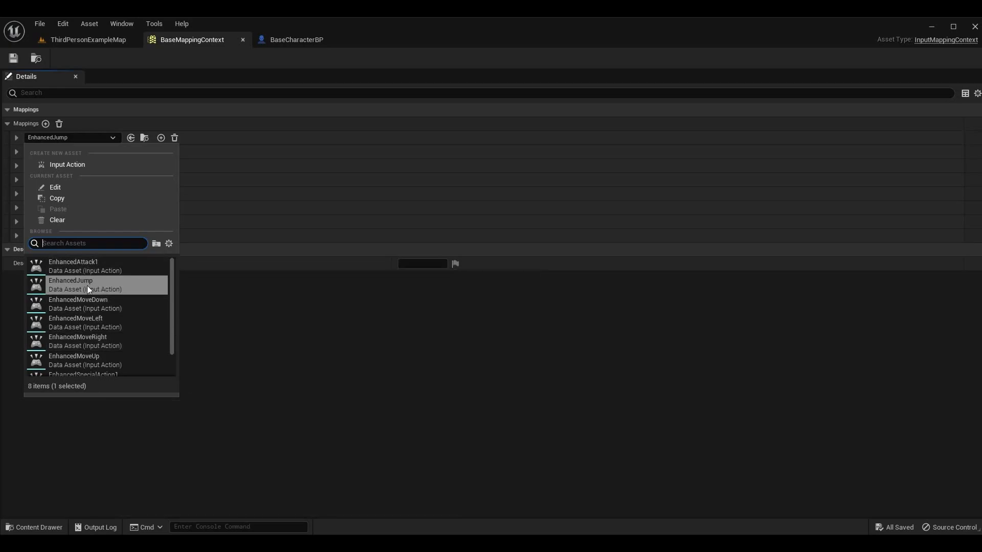
pyautogui.scroll(-2, 84, 283)
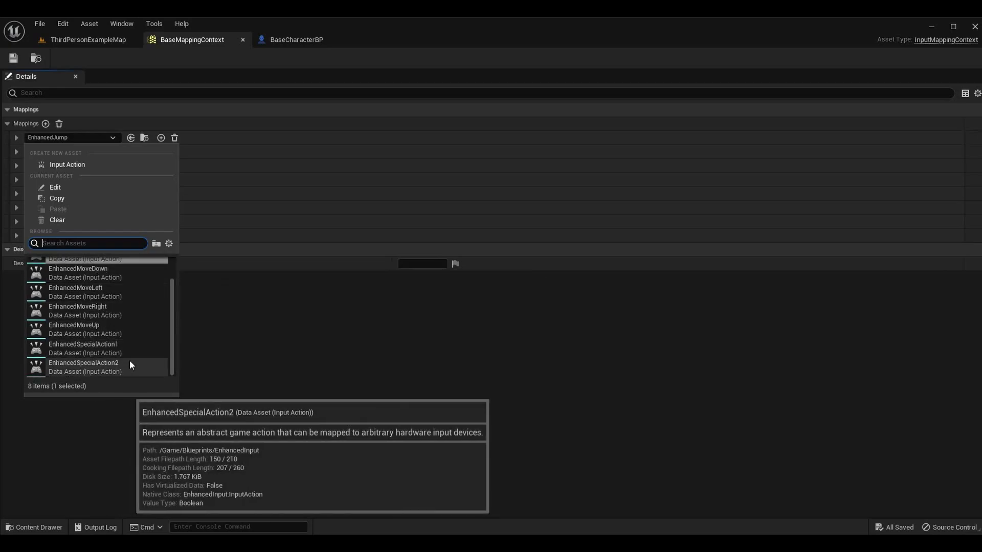
pyautogui.click(207, 341)
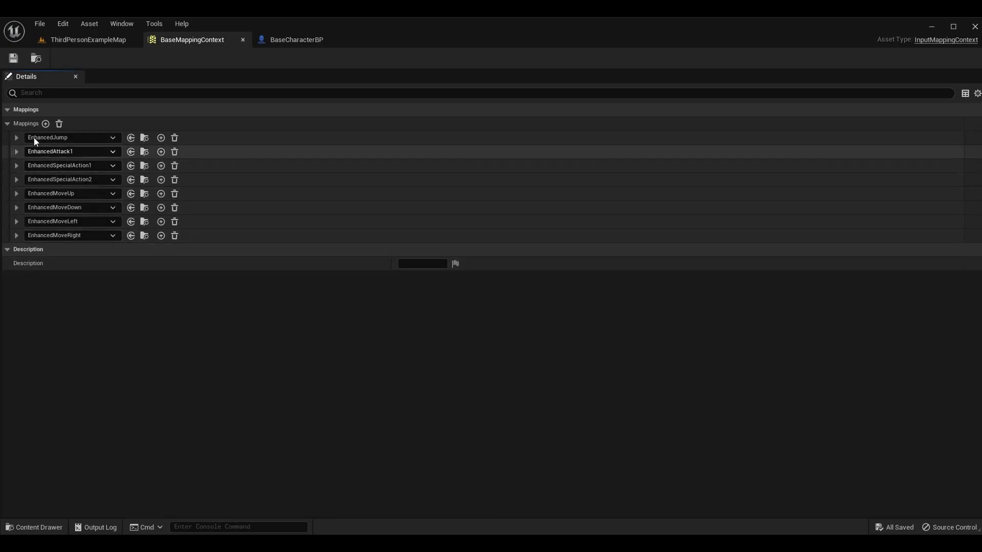
# Step: Compare the keys bound to EnhancedJump with the legacy Jump action mapping in Project Settings, placing that window beside the mappings list
pyautogui.click(16, 137)
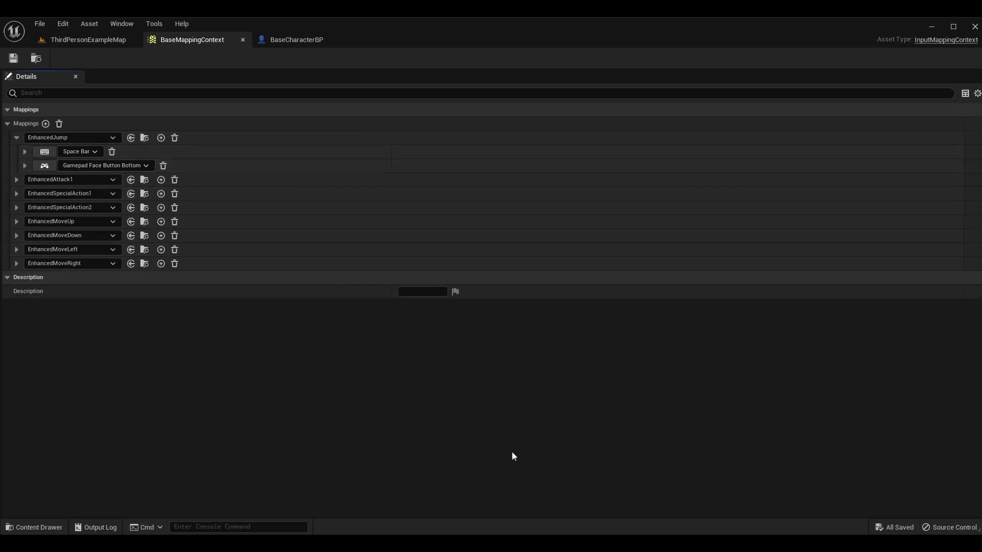
pyautogui.click(460, 486)
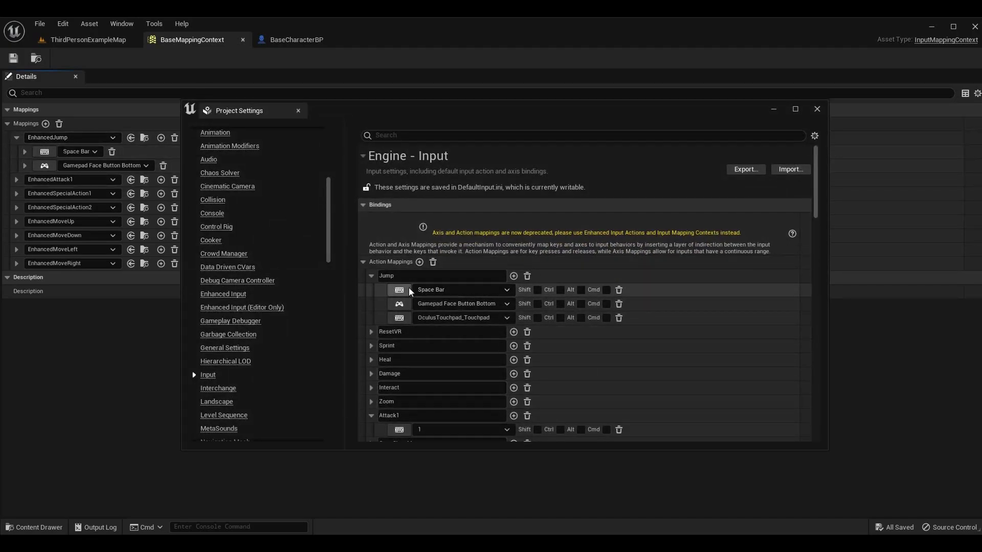
pyautogui.scroll(-2, 407, 289)
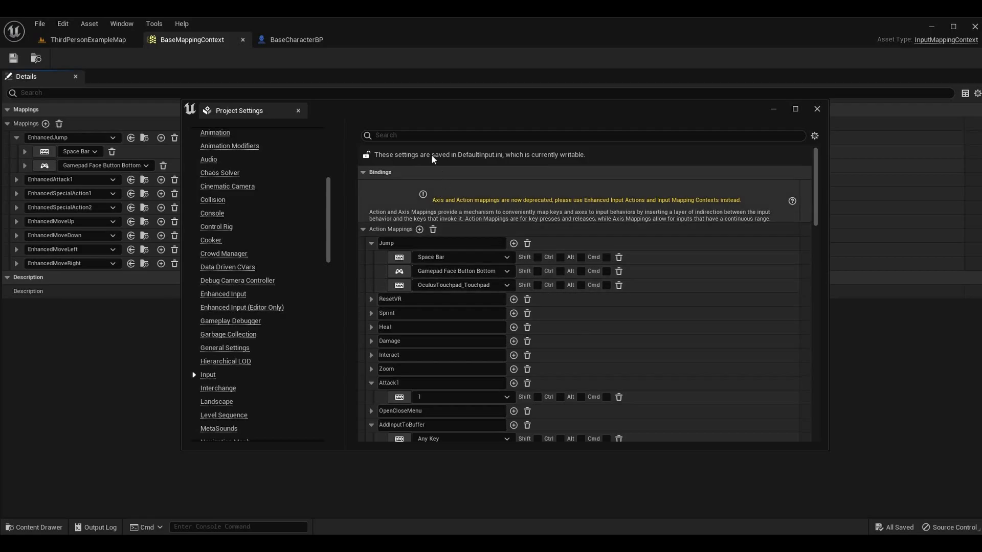
pyautogui.moveTo(420, 113); pyautogui.dragTo(434, 65)
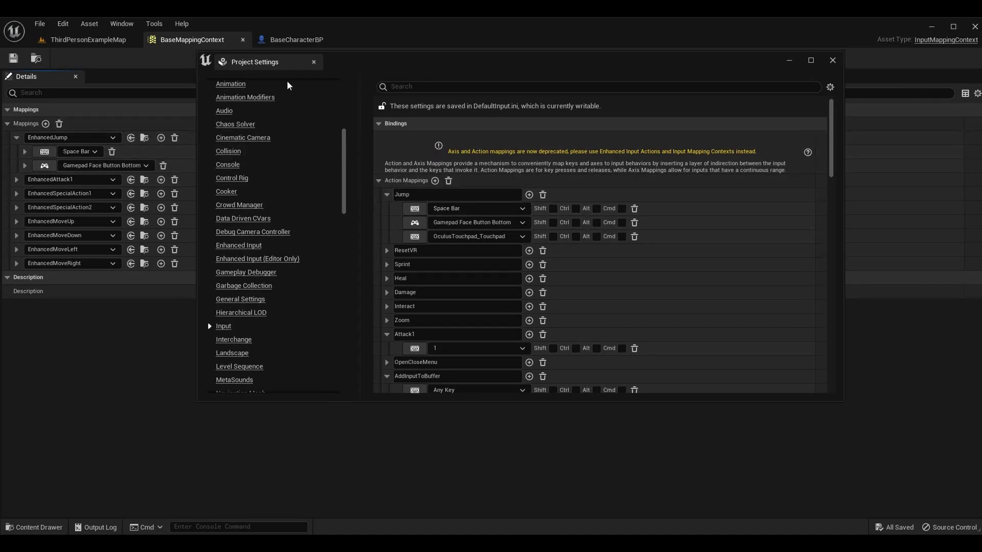
pyautogui.moveTo(490, 60); pyautogui.dragTo(493, 39)
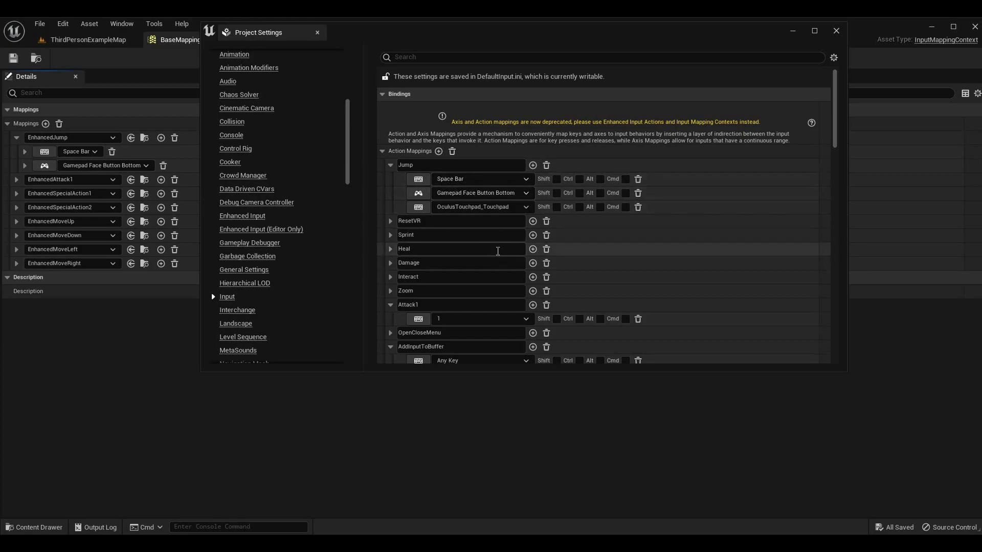
# Step: Add three empty key bindings to the EnhancedJump mapping and delete them again
pyautogui.click(161, 138)
pyautogui.click(160, 138)
pyautogui.click(161, 138)
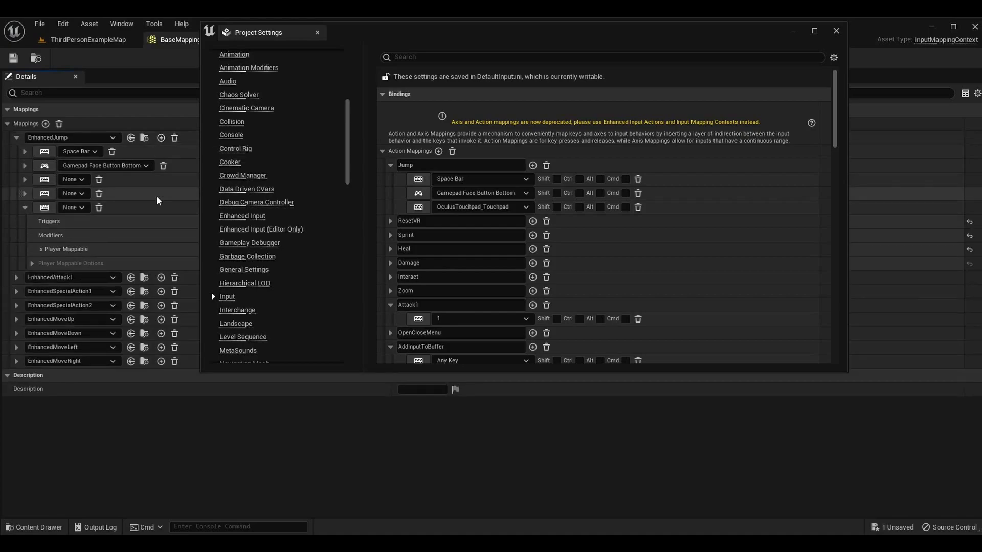
pyautogui.click(99, 180)
pyautogui.click(99, 180)
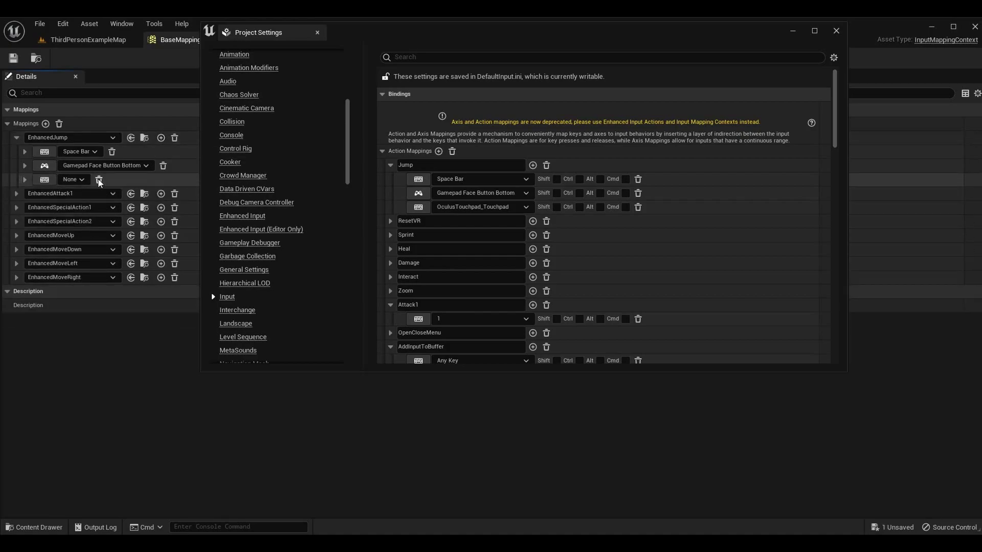
pyautogui.click(100, 180)
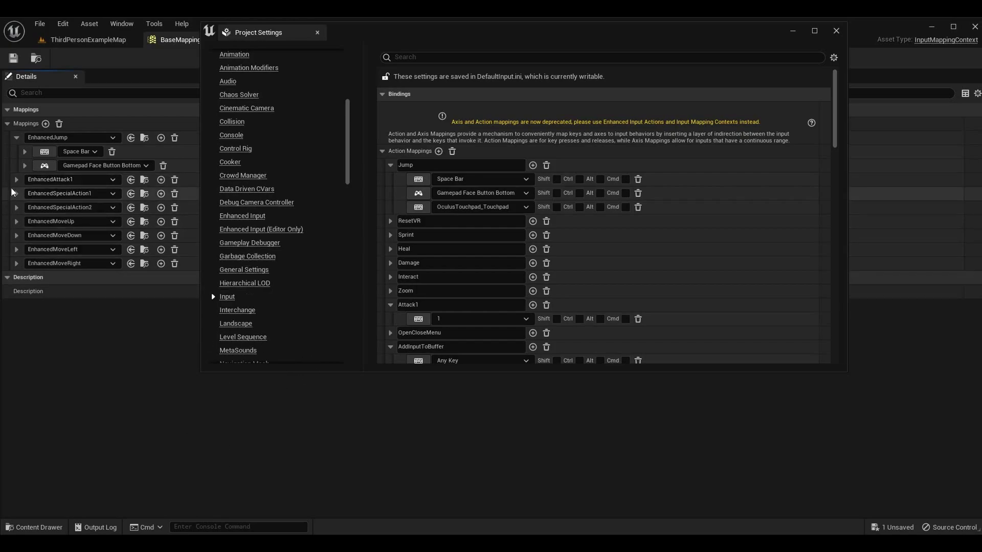
# Step: Compare the keys of EnhancedAttack1, EnhancedSpecialAction1 and EnhancedSpecialAction2 with the legacy Attack1, SpecialAction1 and SpecialAction2 action mappings
pyautogui.scroll(-3, 637, 234)
pyautogui.scroll(-8, 636, 234)
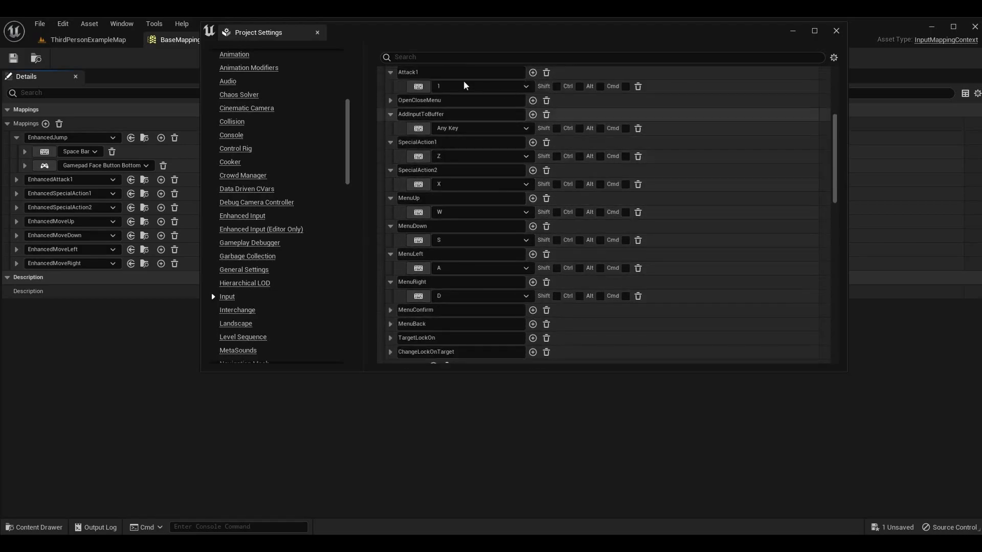
pyautogui.click(16, 179)
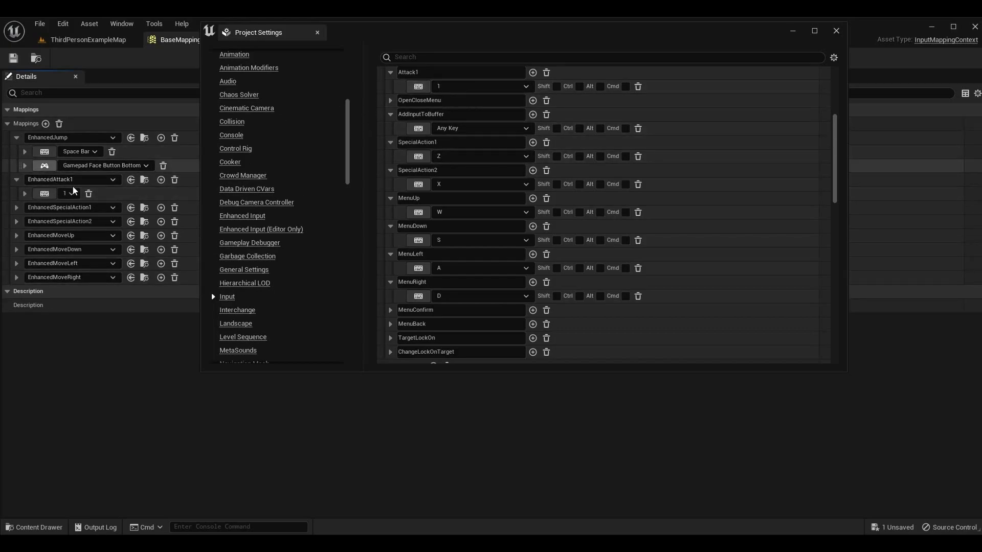
pyautogui.click(16, 207)
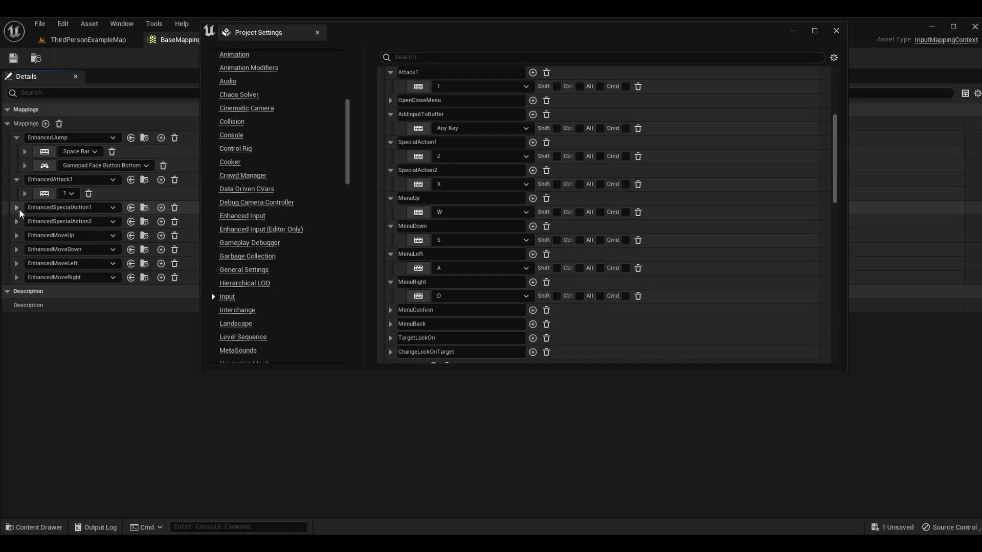
pyautogui.click(419, 142)
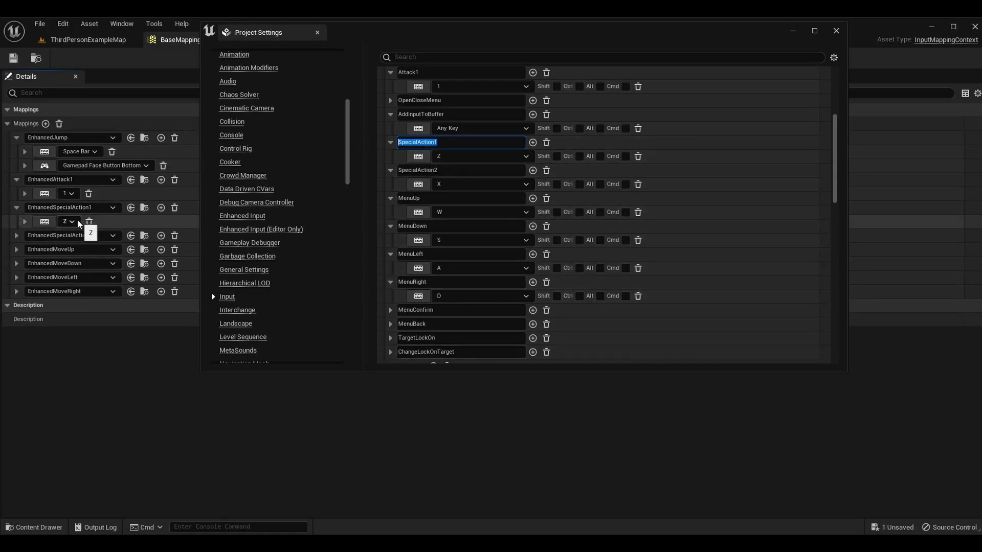
pyautogui.click(16, 235)
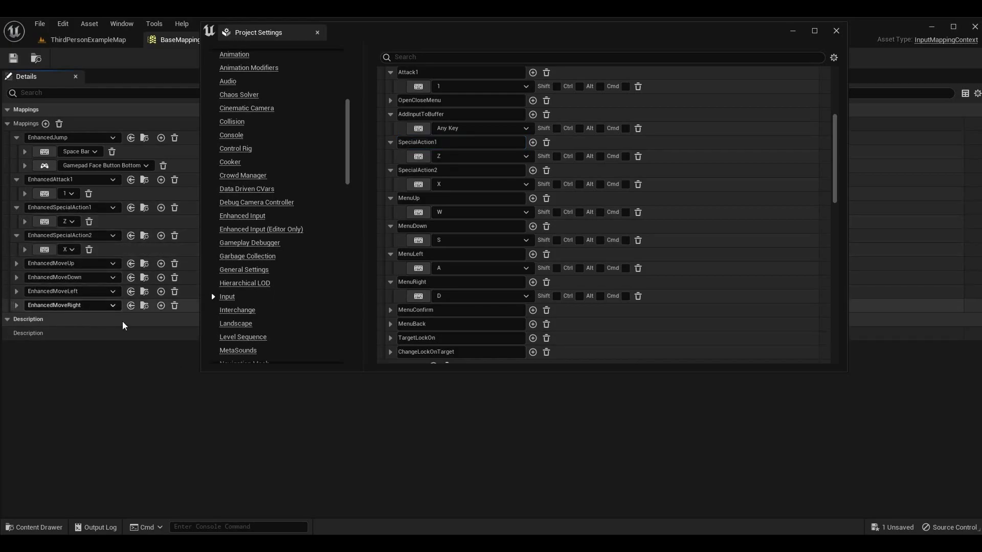
pyautogui.click(451, 170)
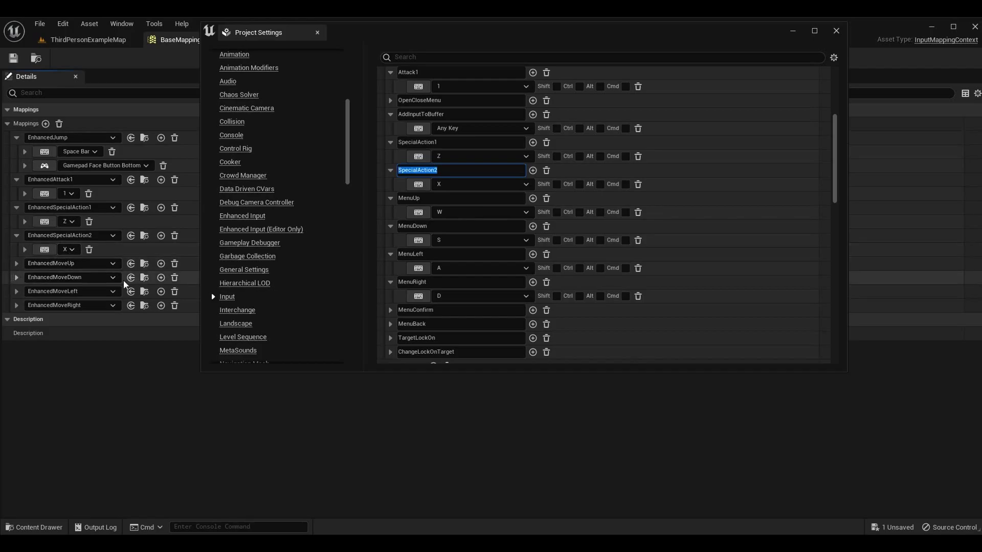
# Step: Compare the keys of EnhancedMoveUp, EnhancedMoveDown, EnhancedMoveLeft and EnhancedMoveRight with the legacy MenuUp, MenuDown, MenuLeft and MenuRight action mappings
pyautogui.click(17, 265)
pyautogui.click(455, 198)
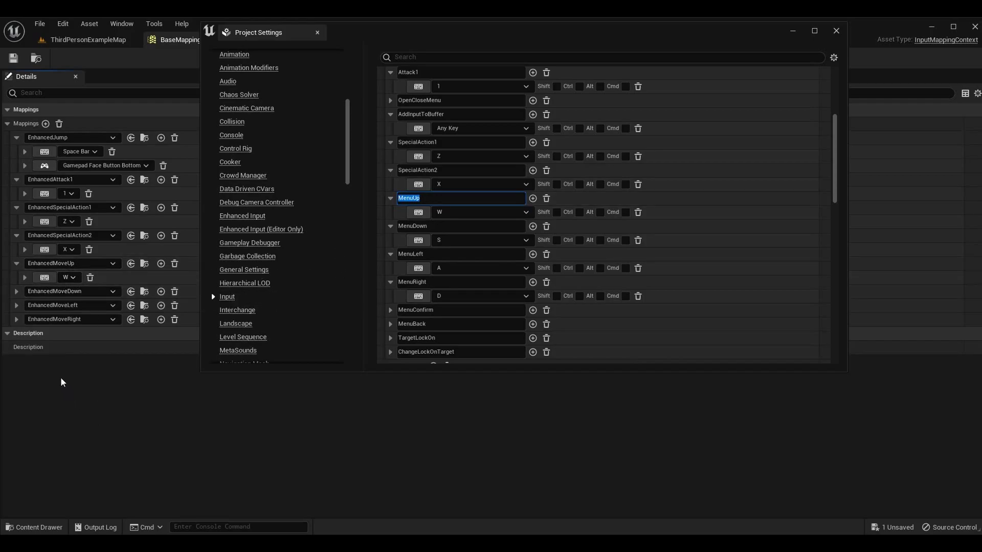
pyautogui.click(16, 292)
pyautogui.click(414, 226)
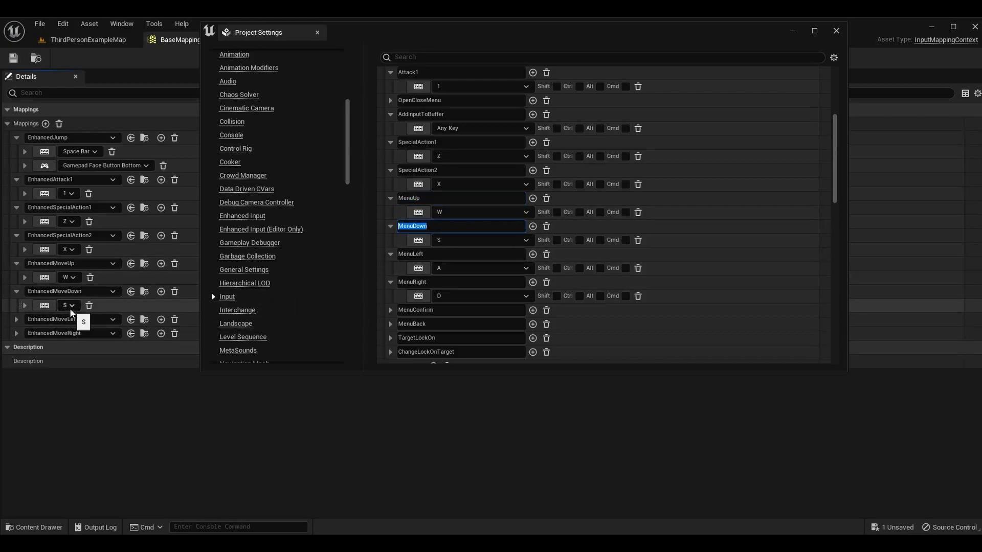
pyautogui.click(16, 320)
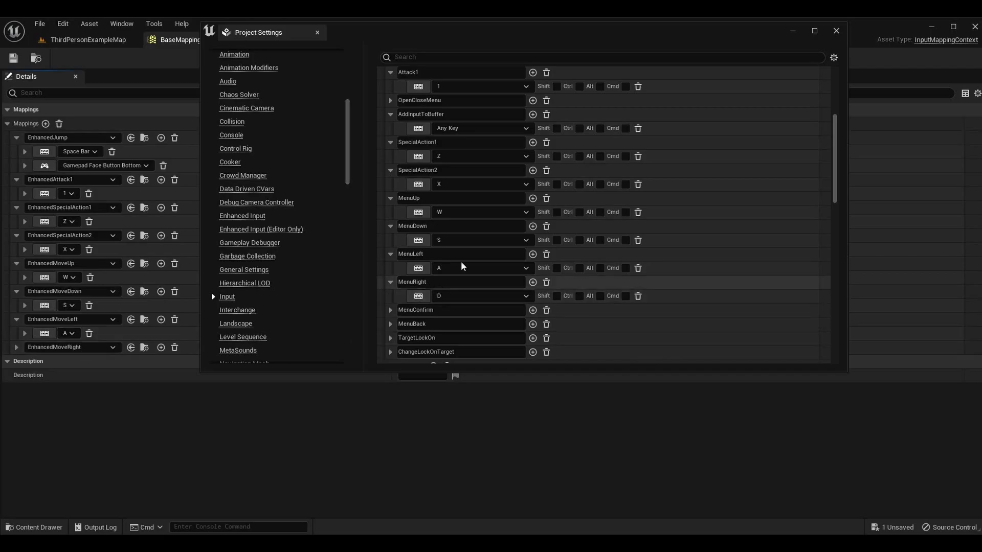
pyautogui.click(17, 347)
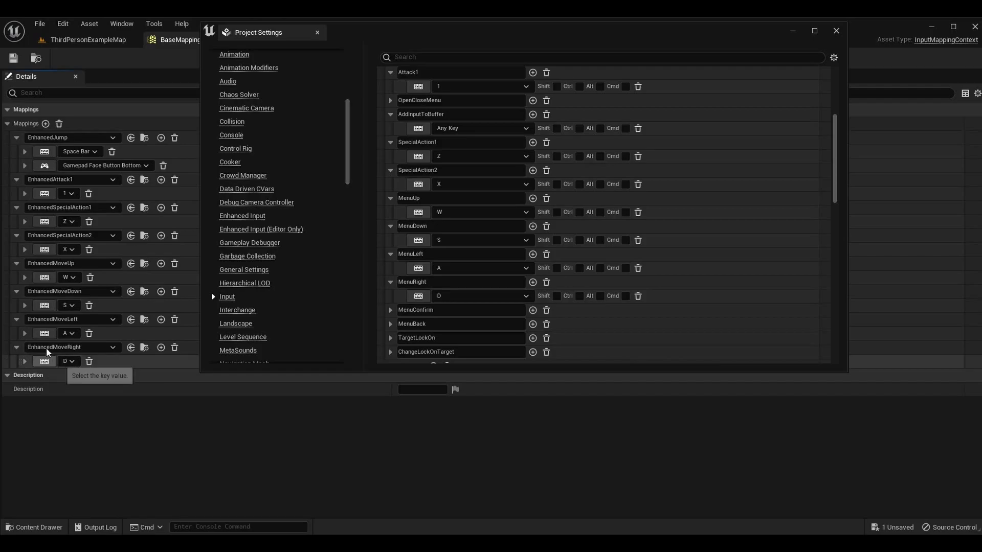
# Step: Examine the legacy AddInputToBuffer action mapping and the MoveForward and MoveRight axis mappings, keeping the BaseMappingContext mappings in view
pyautogui.hotkey('ctrl', 'a')
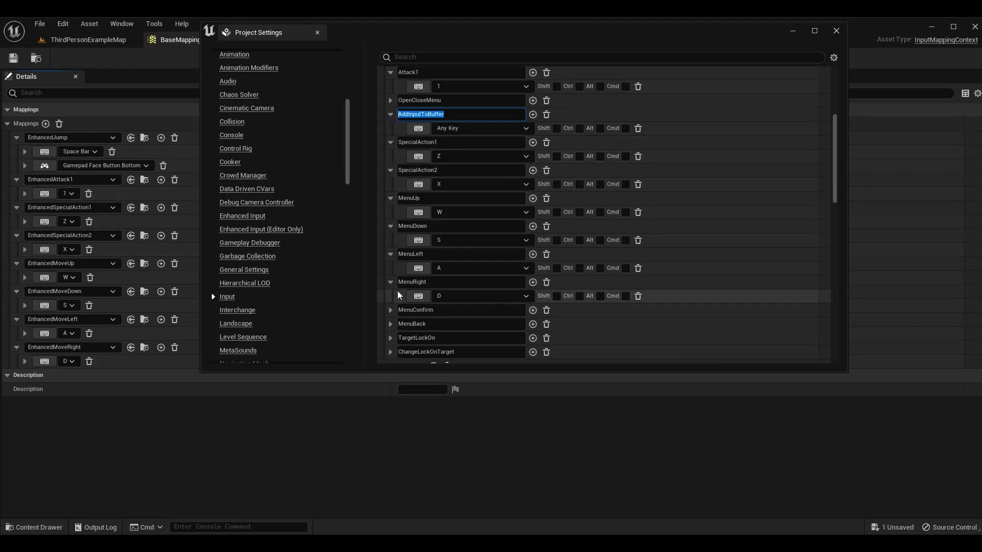
pyautogui.scroll(-9, 670, 207)
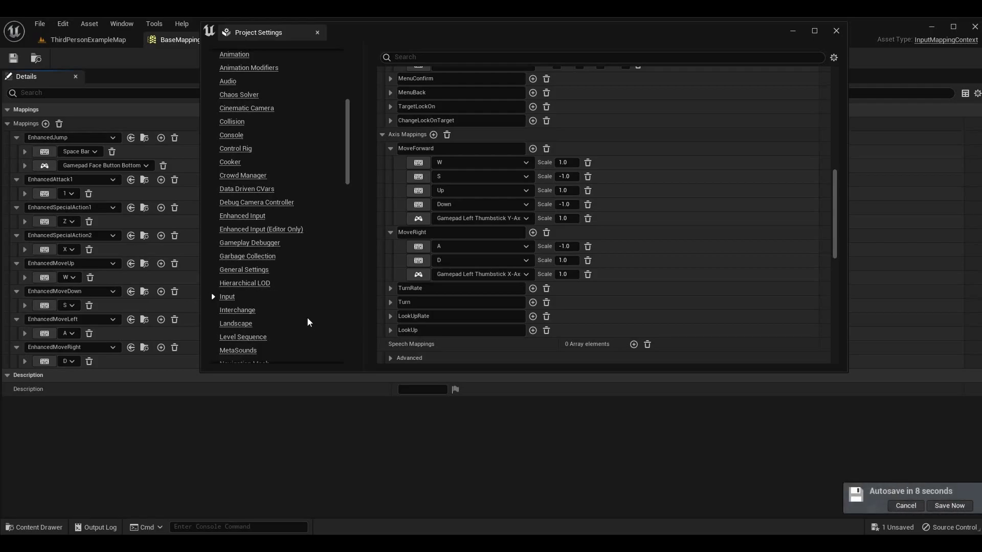
pyautogui.moveTo(514, 39); pyautogui.dragTo(583, 46)
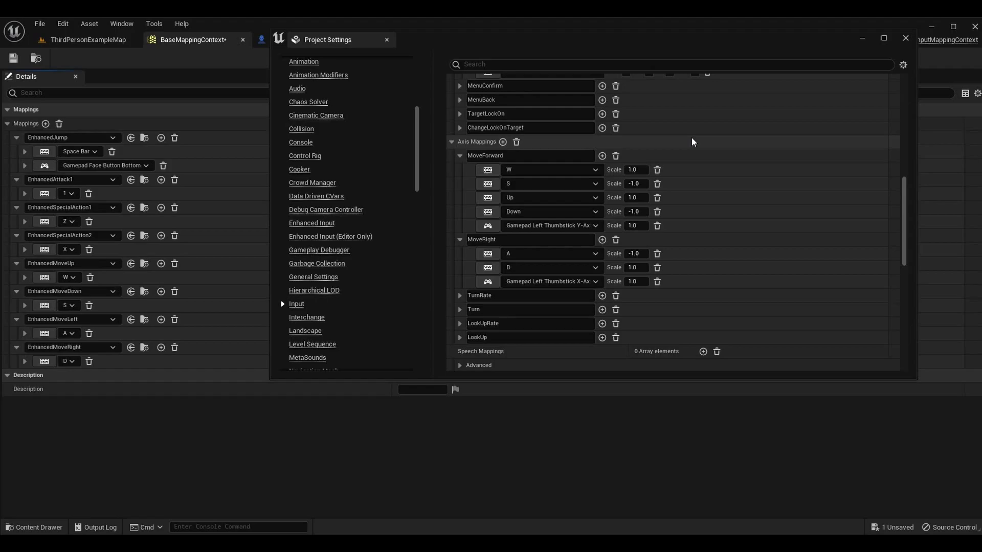
# Step: Return to the start of the legacy input bindings and close the Project Settings window
pyautogui.scroll(10, 745, 175)
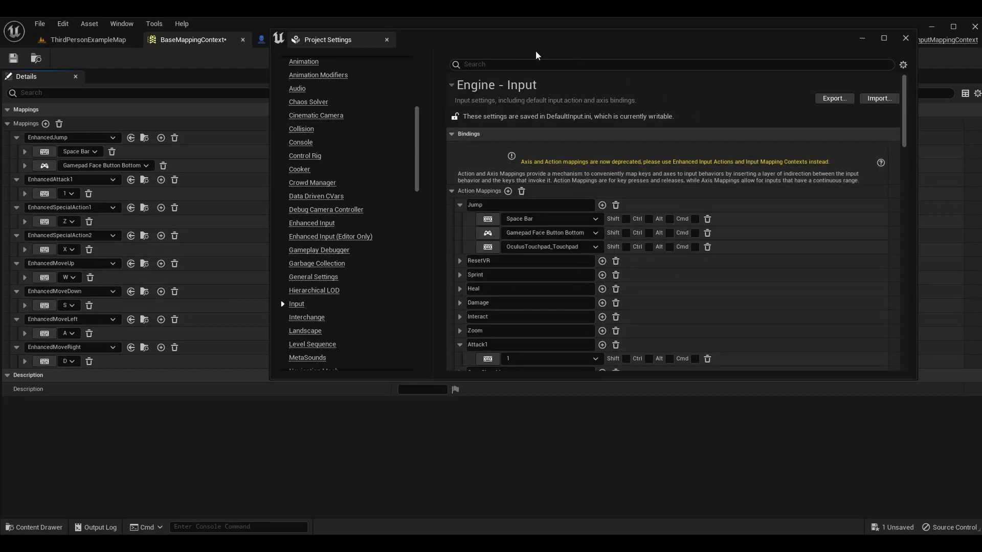
pyautogui.moveTo(487, 37); pyautogui.dragTo(448, 81)
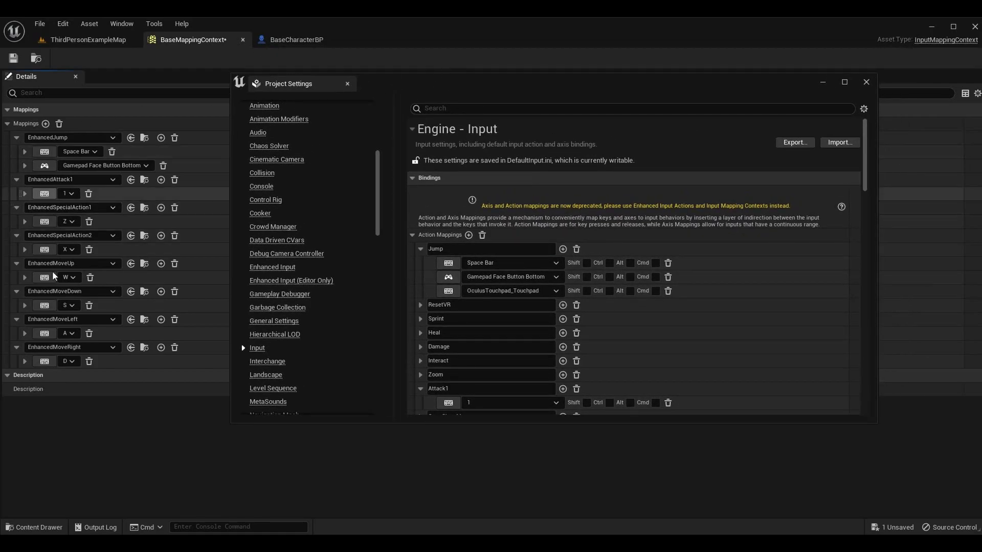
pyautogui.click(865, 83)
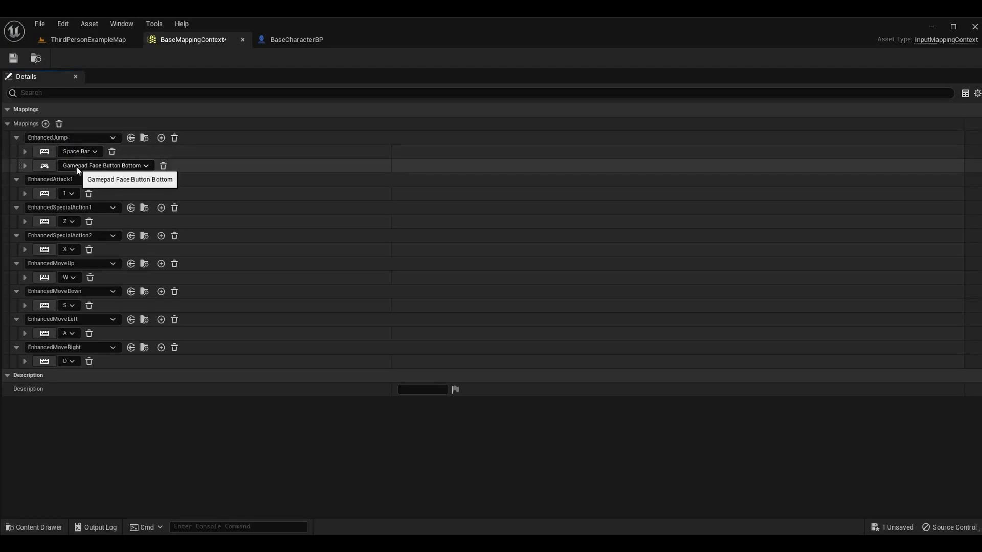
# Step: Add an empty modifier to EnhancedJump's Space Bar binding, review the available modifier types, and delete the modifier again
pyautogui.click(26, 152)
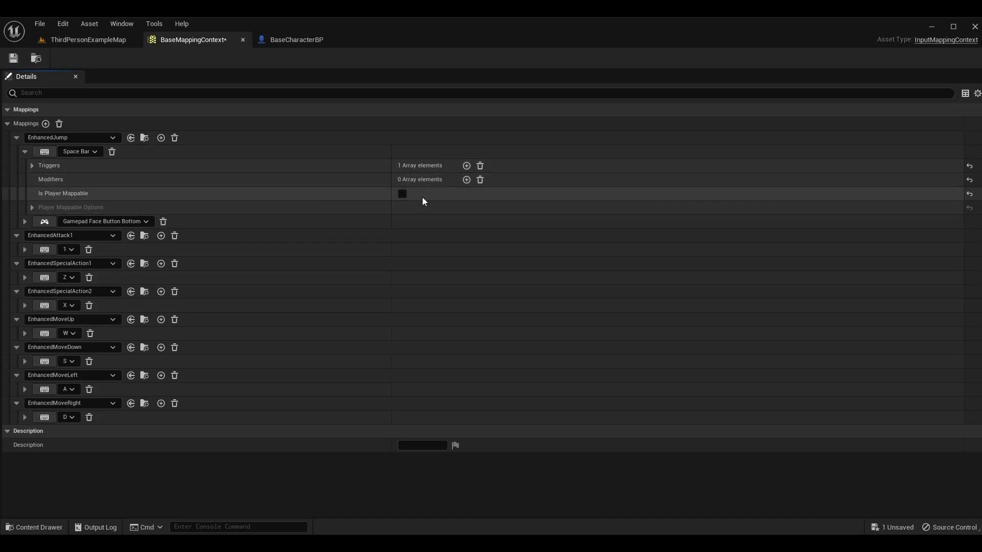
pyautogui.click(466, 180)
pyautogui.click(438, 195)
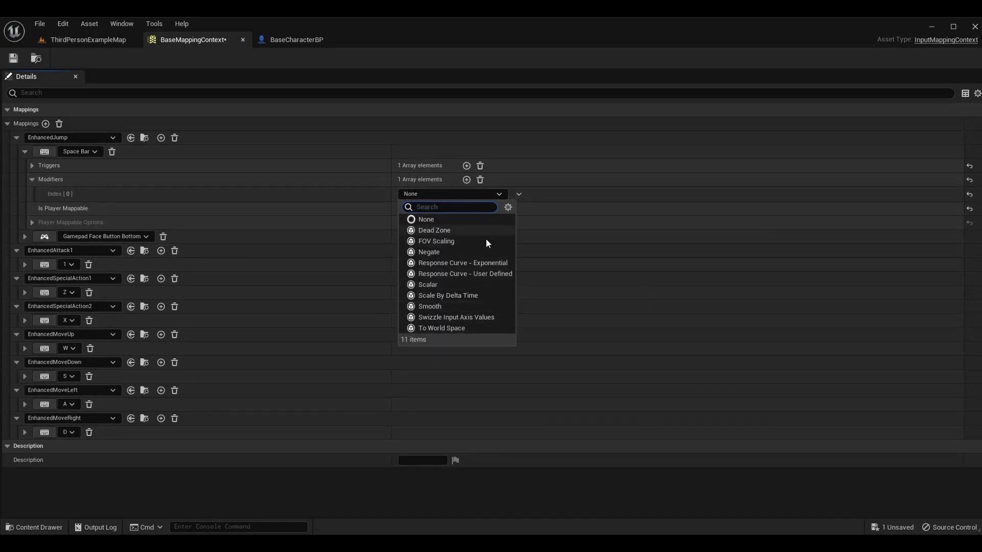
pyautogui.click(479, 180)
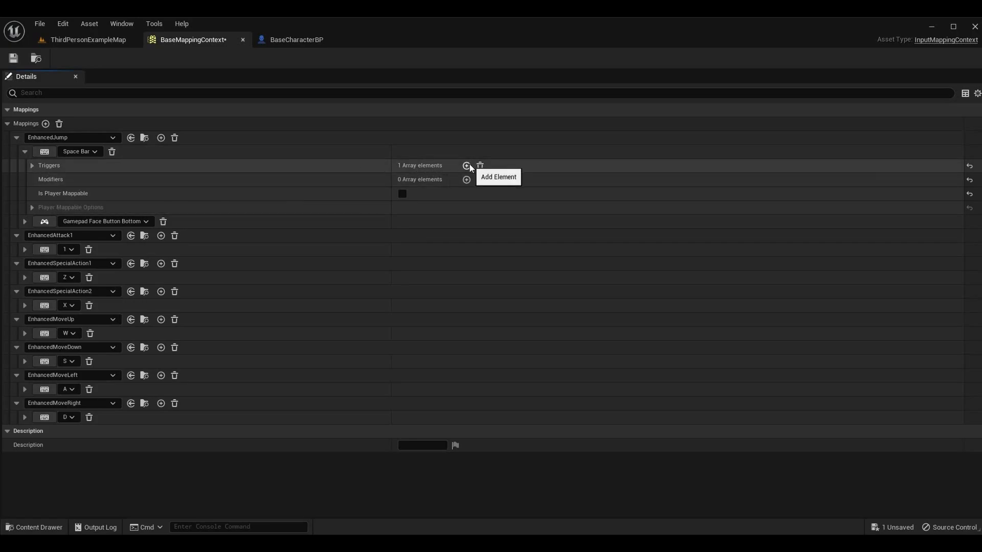
# Step: Review the trigger types for EnhancedJump's Space Bar binding, keep Down selected, and save BaseMappingContext
pyautogui.click(32, 165)
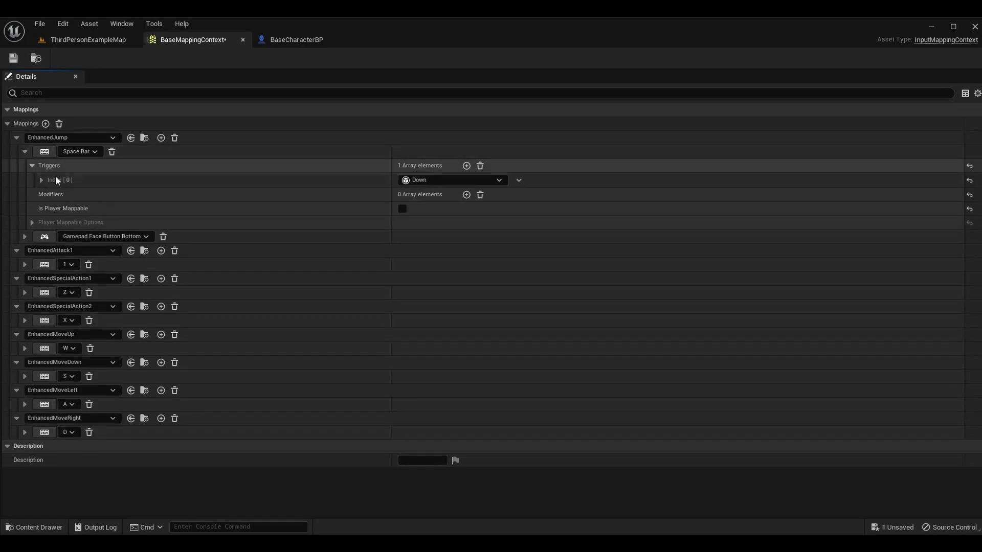
pyautogui.click(431, 181)
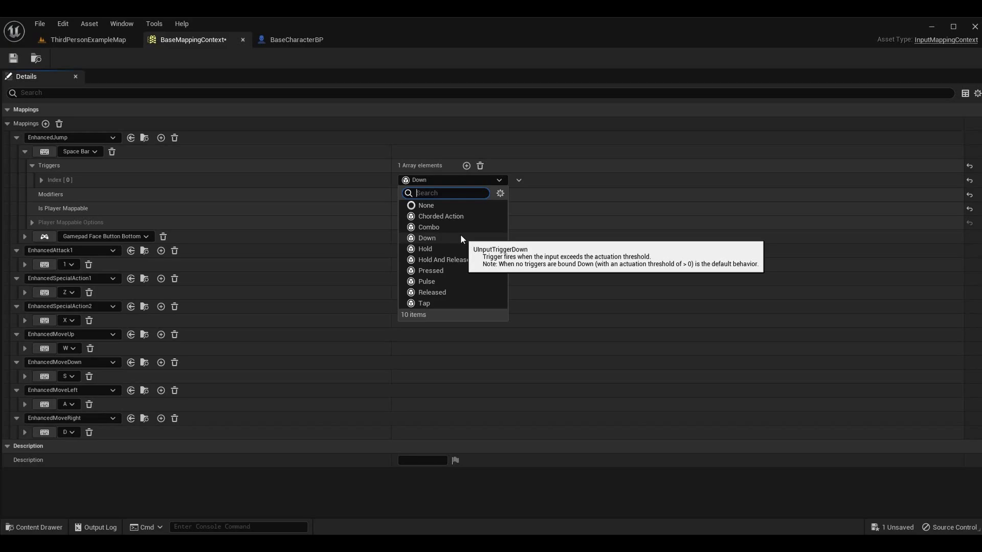
pyautogui.click(437, 179)
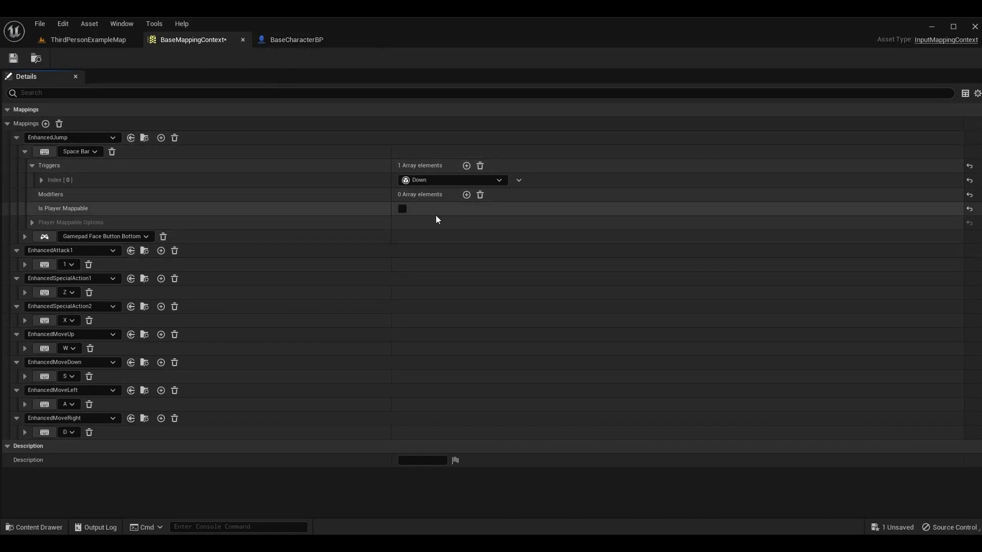
pyautogui.click(19, 59)
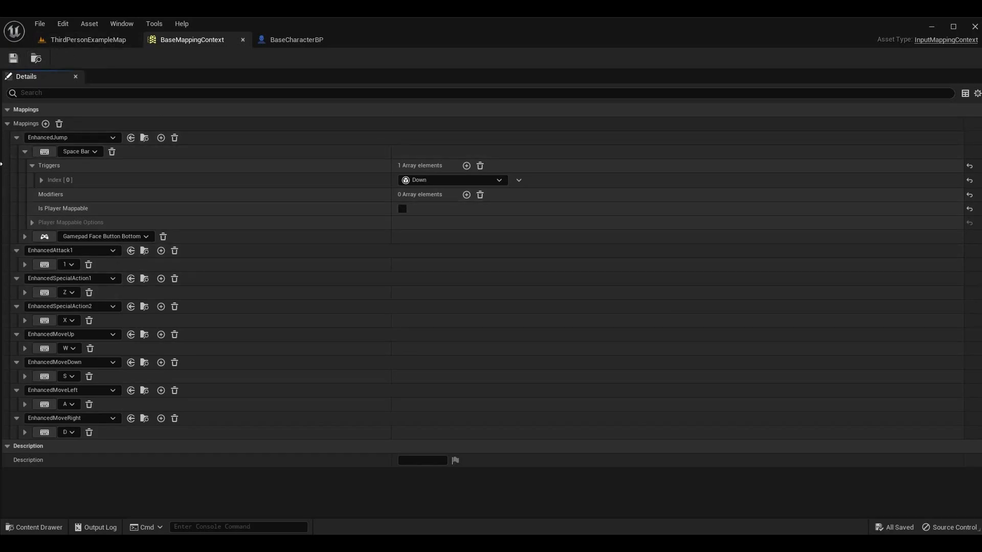
# Step: Examine the triggers of EnhancedJump's Gamepad Face Button Bottom binding and of EnhancedAttack1's 1 key binding
pyautogui.click(24, 151)
pyautogui.click(24, 166)
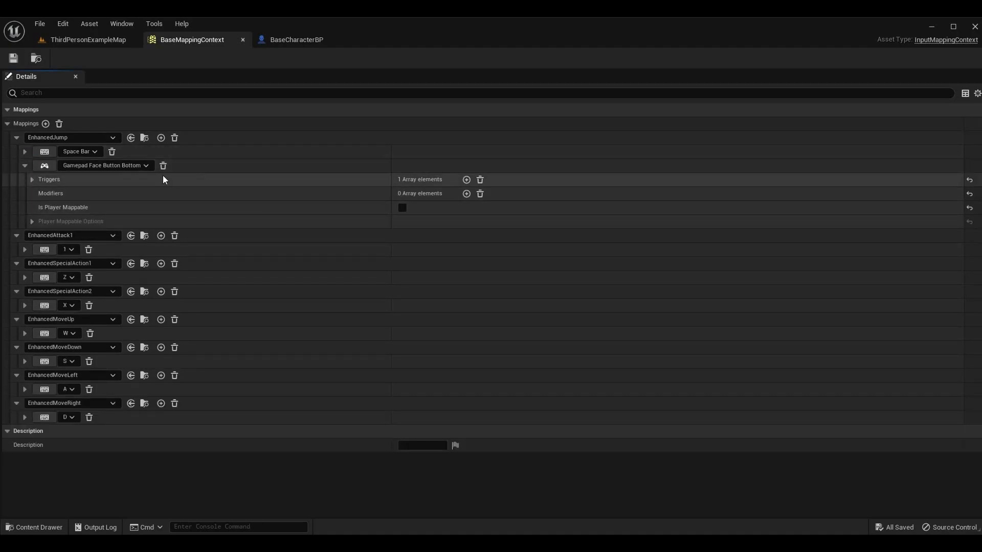
pyautogui.click(33, 180)
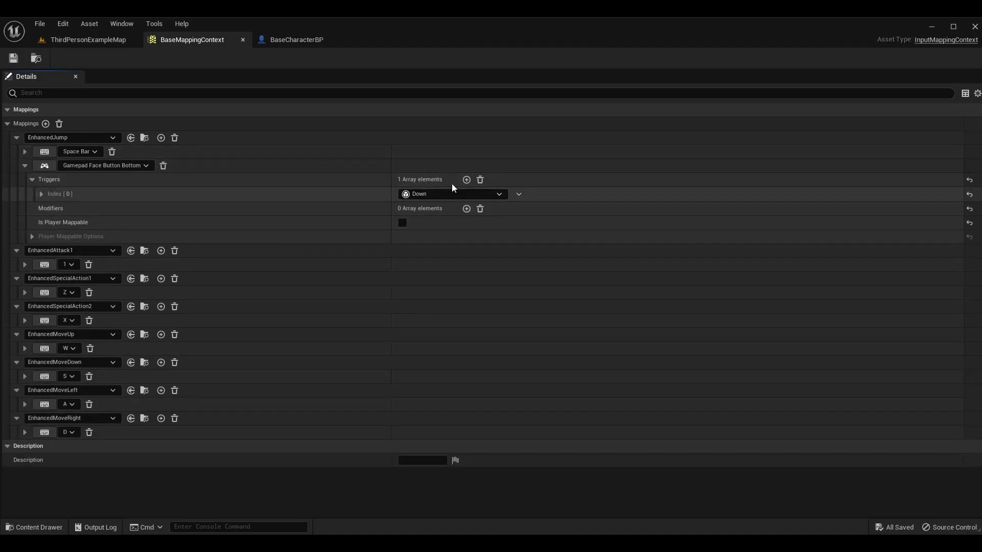
pyautogui.click(32, 180)
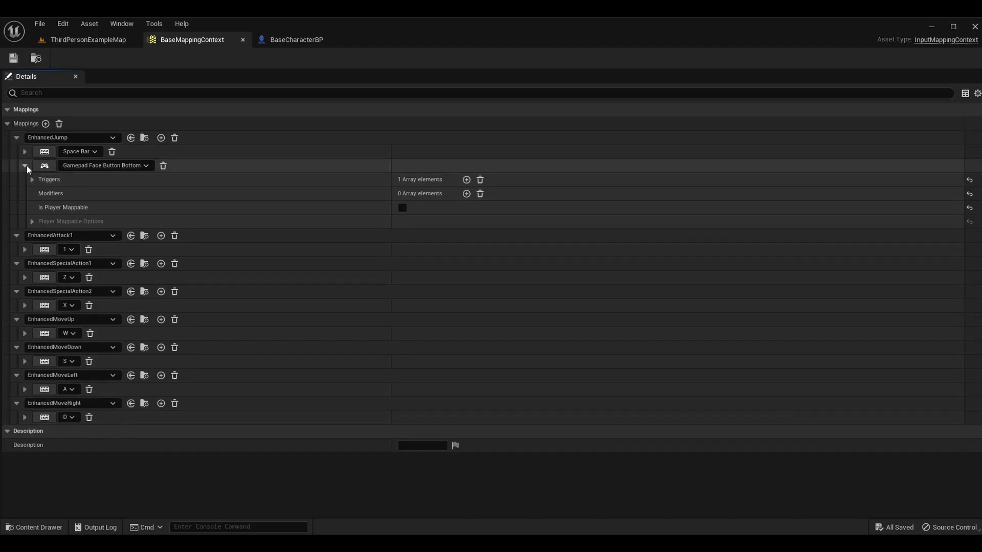
pyautogui.click(26, 165)
pyautogui.click(25, 194)
pyautogui.click(33, 205)
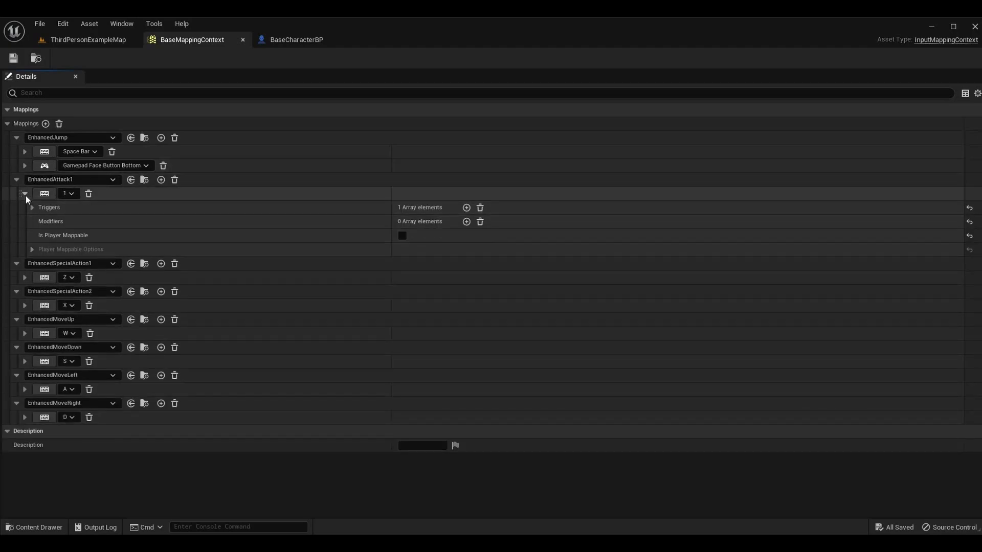
pyautogui.click(25, 194)
# Step: Examine the triggers of the Z binding in EnhancedSpecialAction1 and the X binding in EnhancedSpecialAction2
pyautogui.click(24, 222)
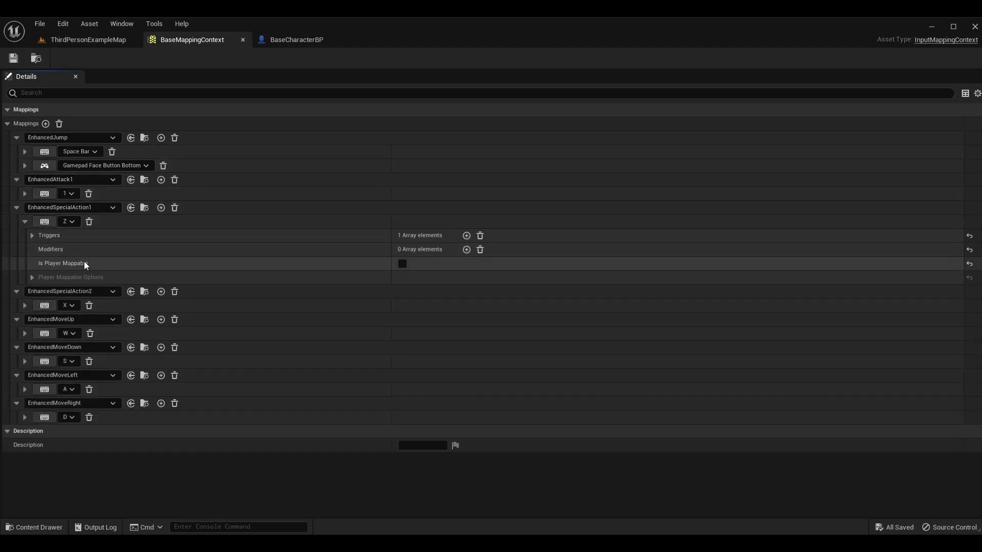
pyautogui.click(32, 236)
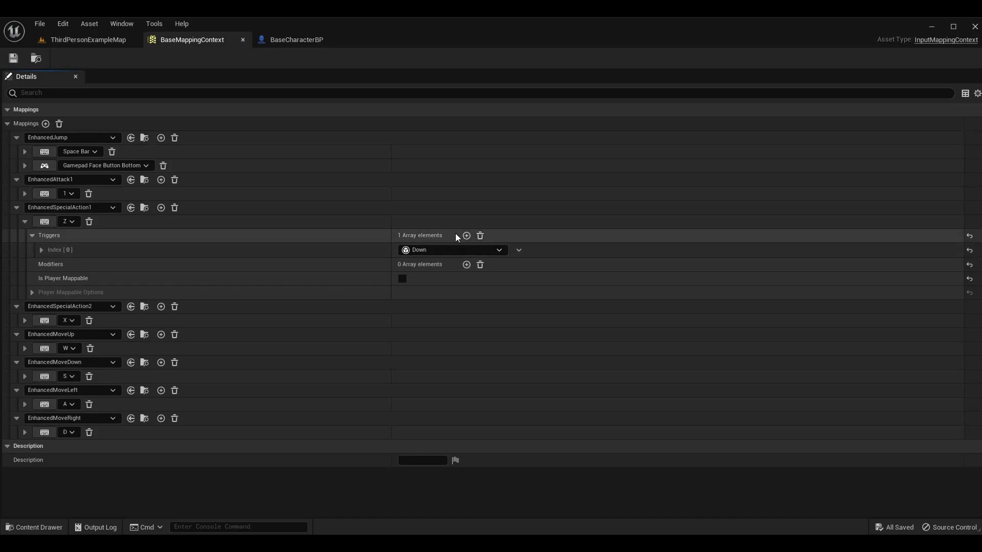
pyautogui.click(33, 236)
pyautogui.click(25, 220)
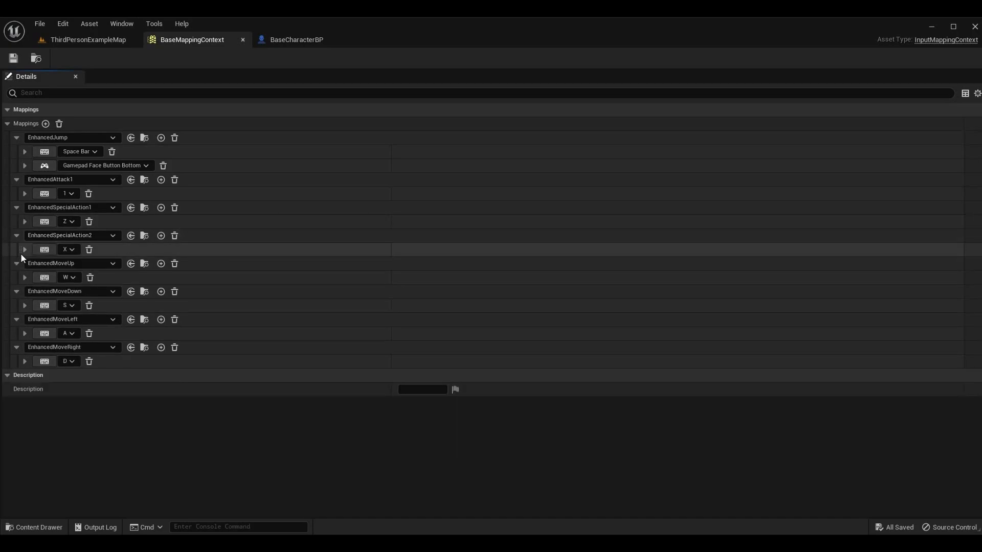
pyautogui.click(25, 250)
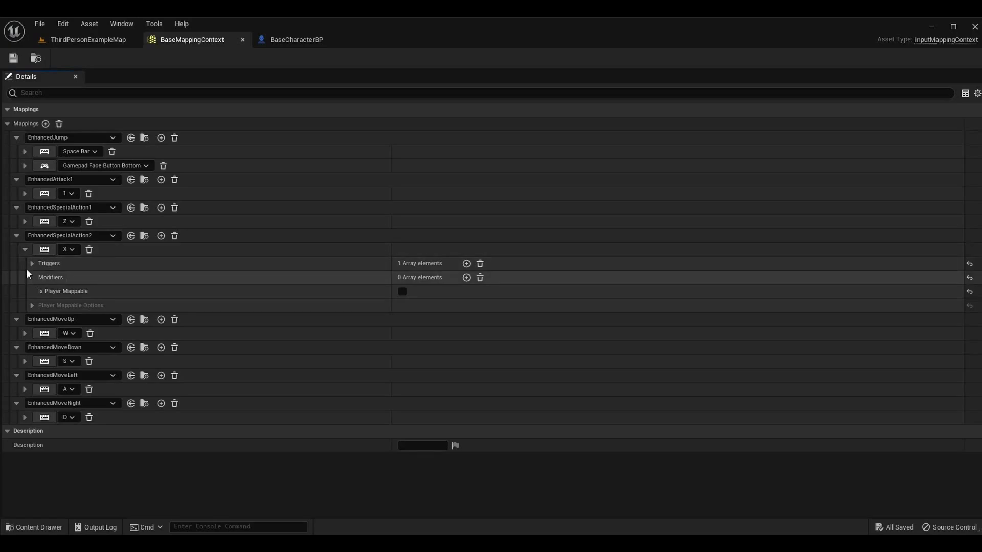
pyautogui.click(30, 263)
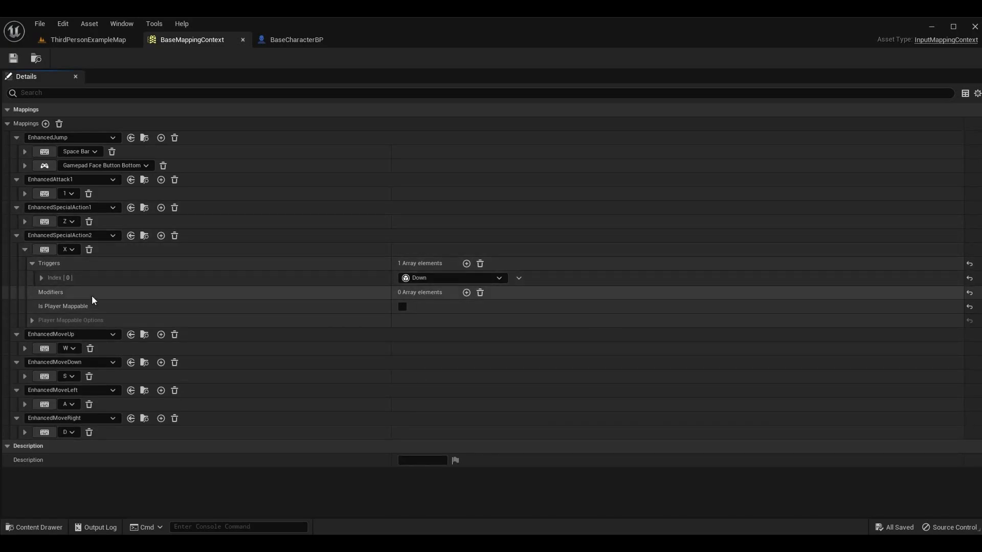
pyautogui.click(31, 264)
pyautogui.click(24, 250)
# Step: Examine the triggers of the W binding in EnhancedMoveUp and the S binding in EnhancedMoveDown
pyautogui.click(24, 277)
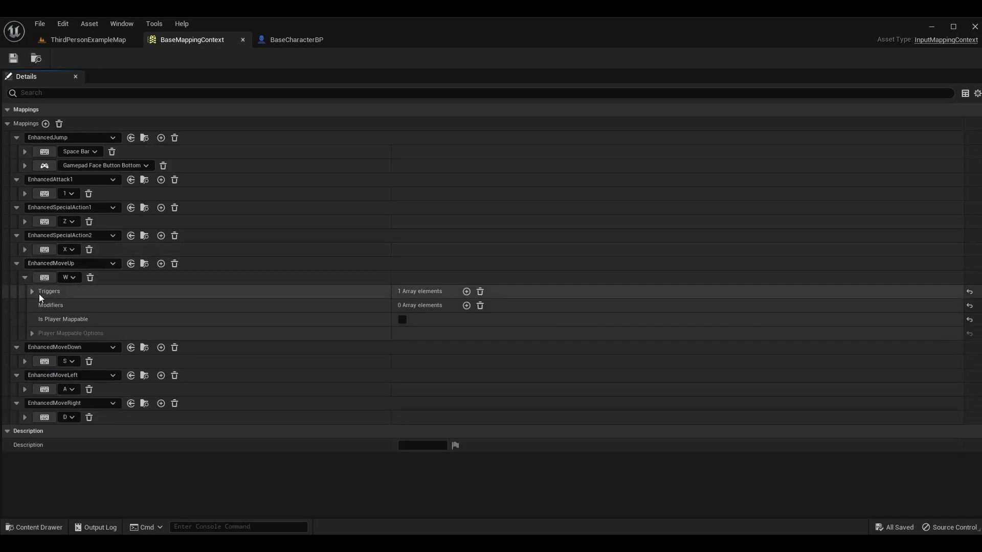
pyautogui.click(33, 291)
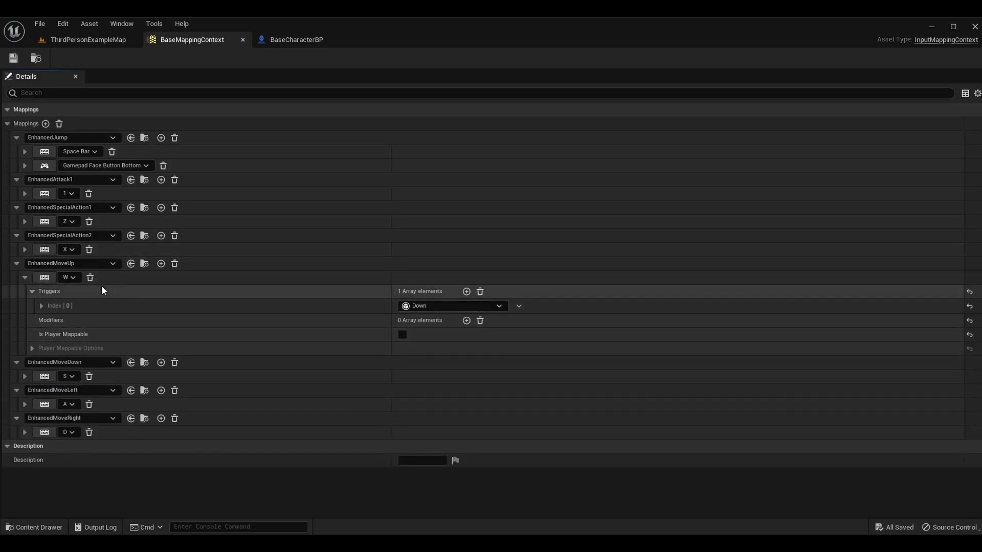
pyautogui.click(30, 292)
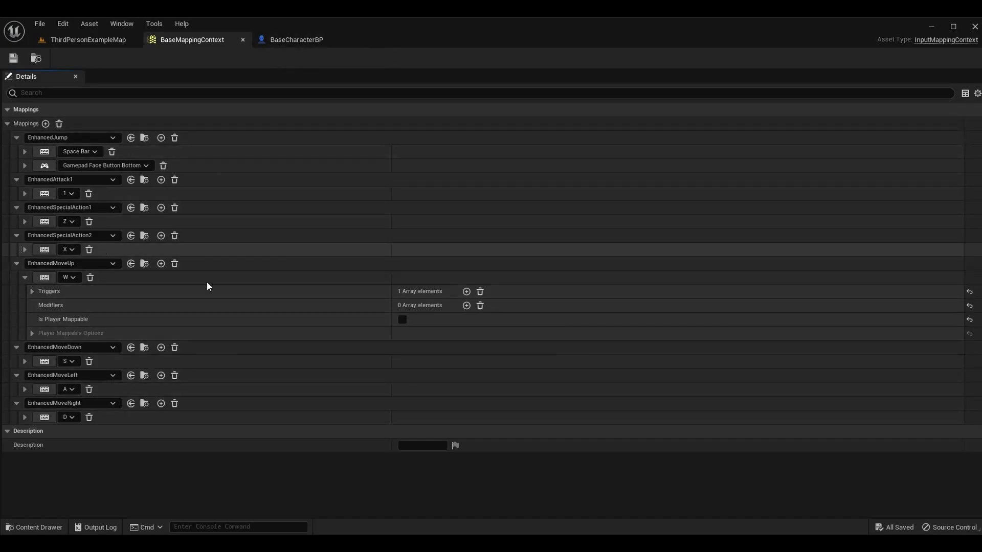
pyautogui.click(25, 277)
pyautogui.click(25, 305)
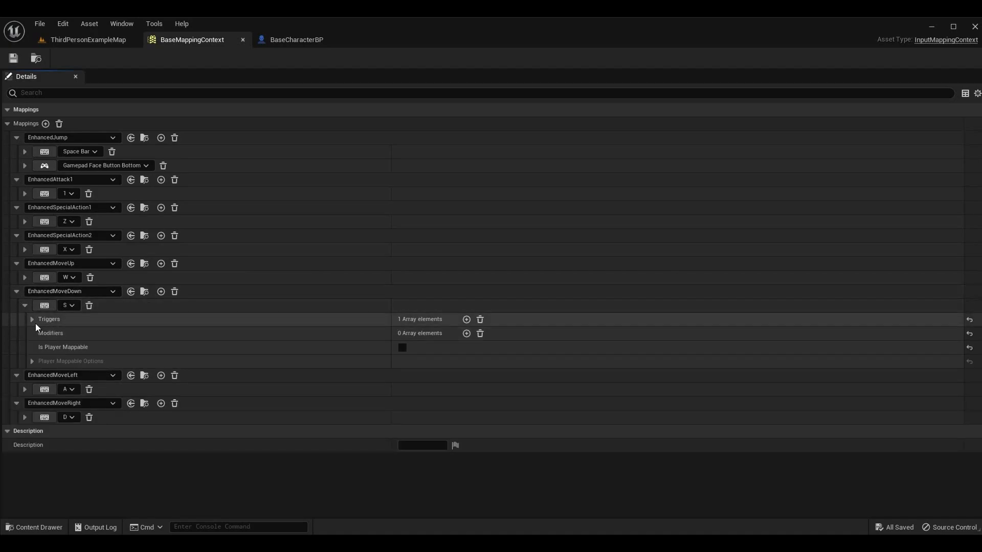
pyautogui.click(32, 320)
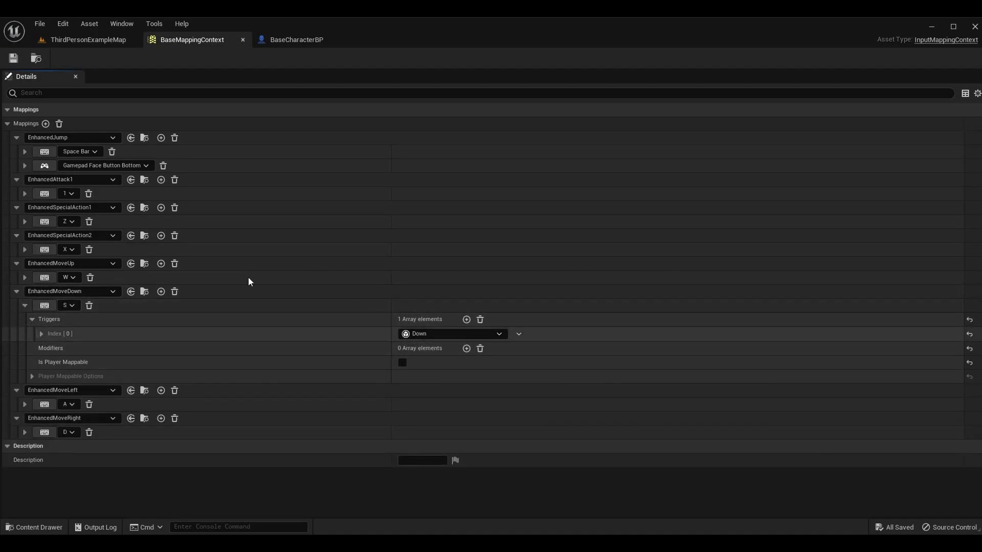
pyautogui.click(34, 321)
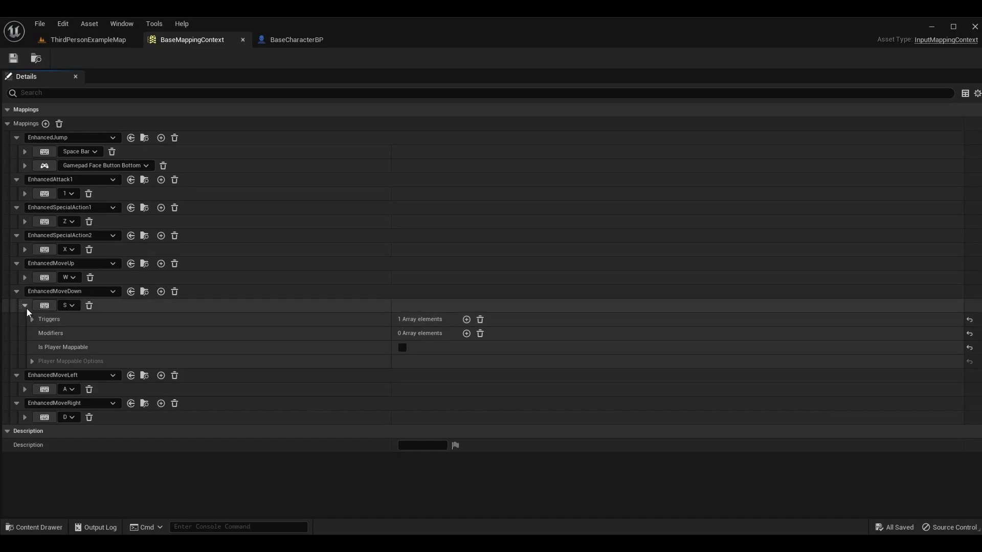
pyautogui.click(25, 306)
# Step: Examine the triggers of the A binding in EnhancedMoveLeft and the D binding in EnhancedMoveRight
pyautogui.click(26, 333)
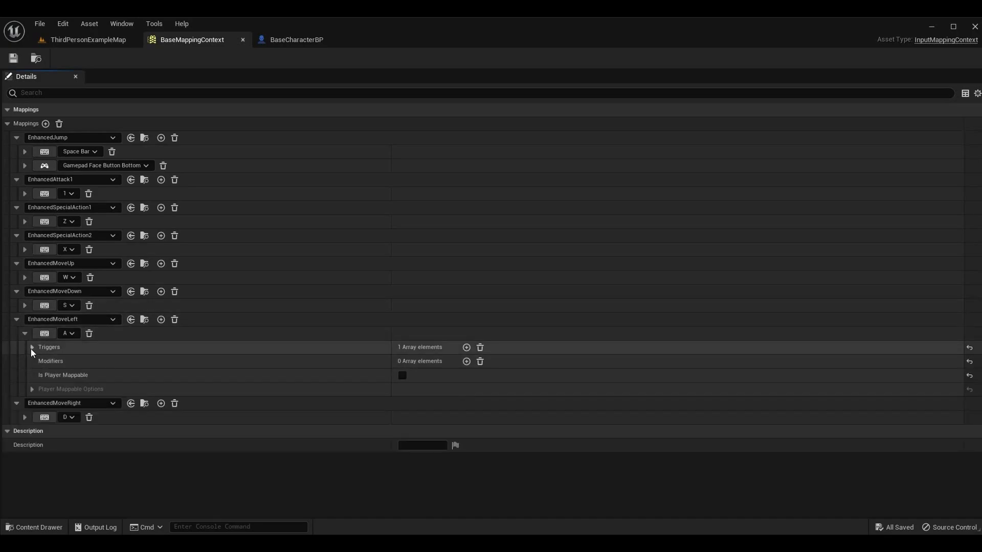
pyautogui.click(31, 348)
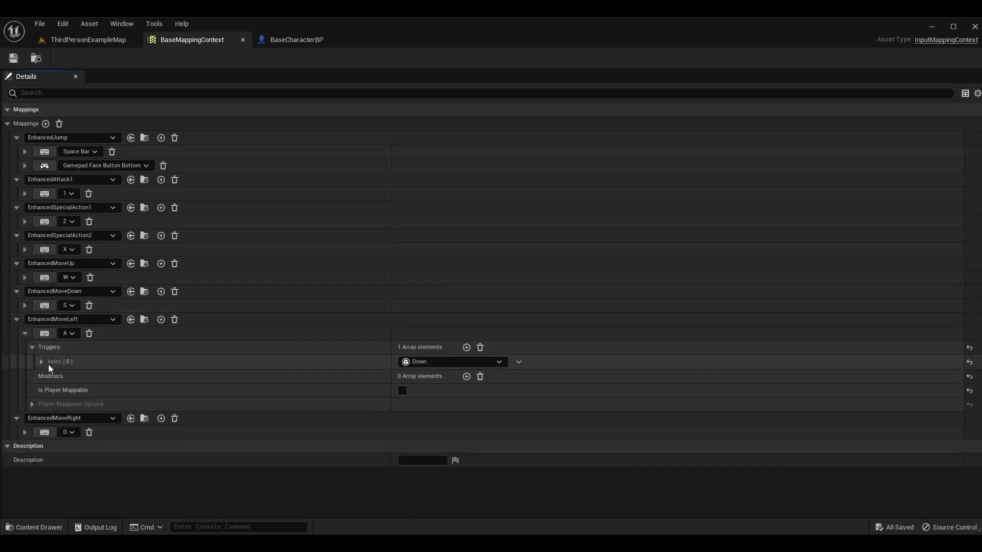
pyautogui.click(32, 348)
pyautogui.click(25, 333)
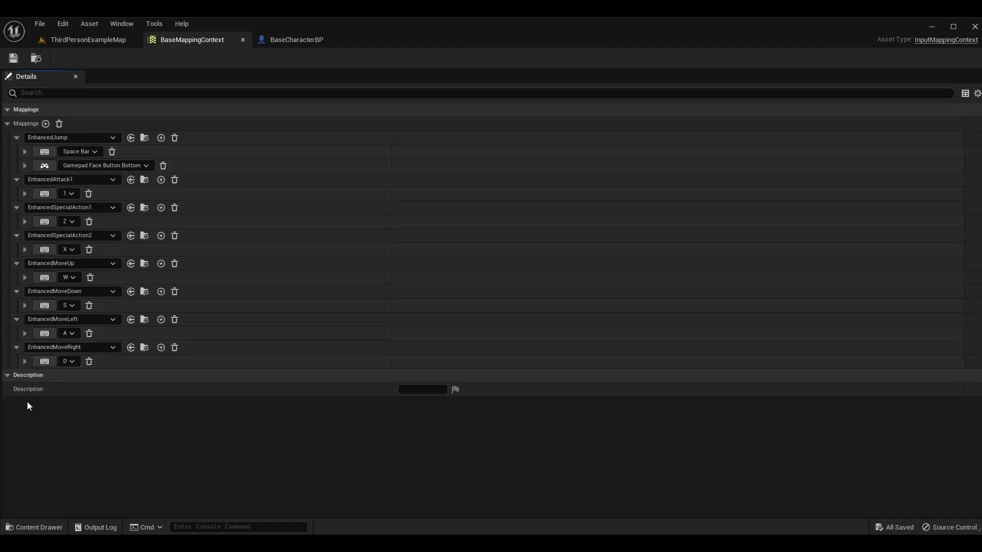
pyautogui.click(25, 361)
pyautogui.click(27, 375)
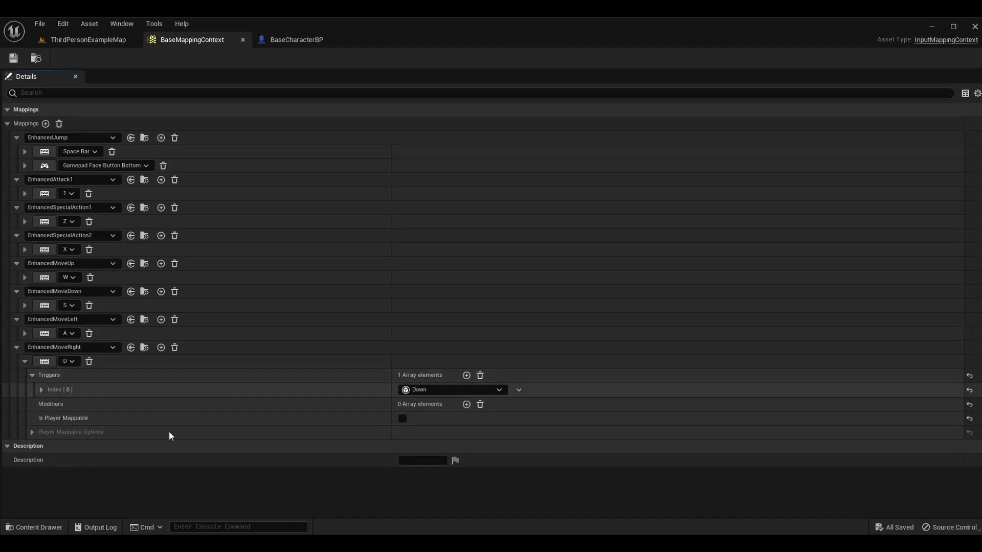
pyautogui.click(25, 361)
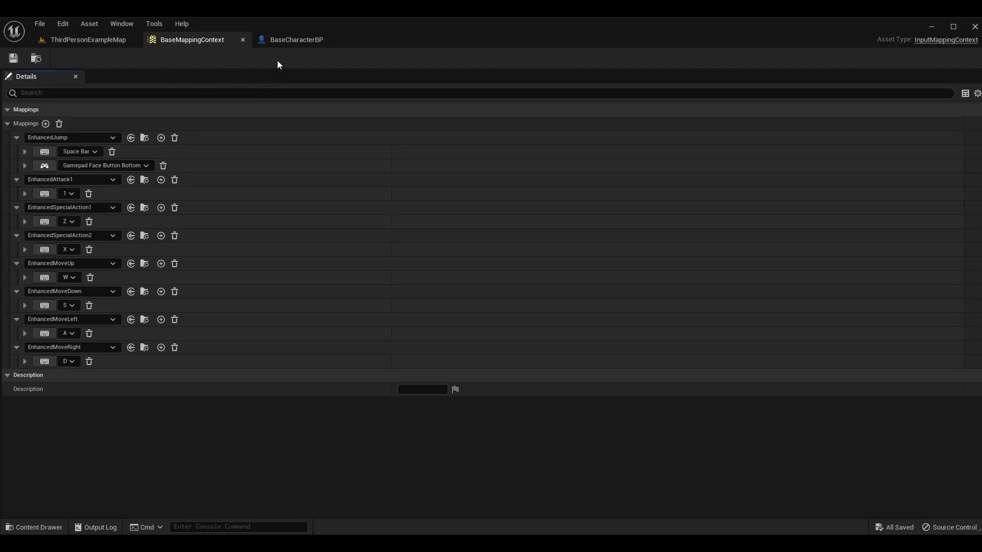
# Step: Close the BaseMappingContext editor and go up from the EnhancedInput folder to the Content folder
pyautogui.click(242, 40)
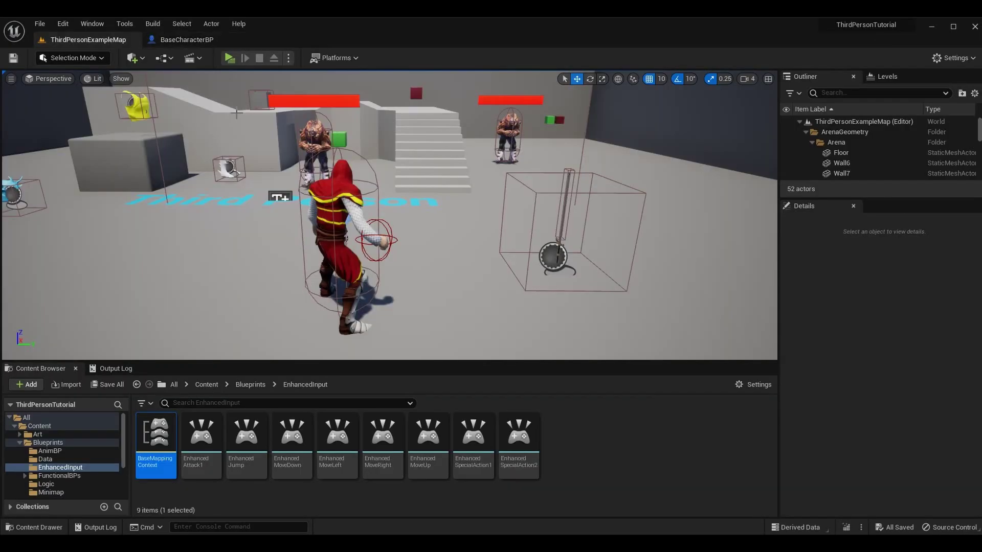
pyautogui.click(250, 385)
pyautogui.click(207, 384)
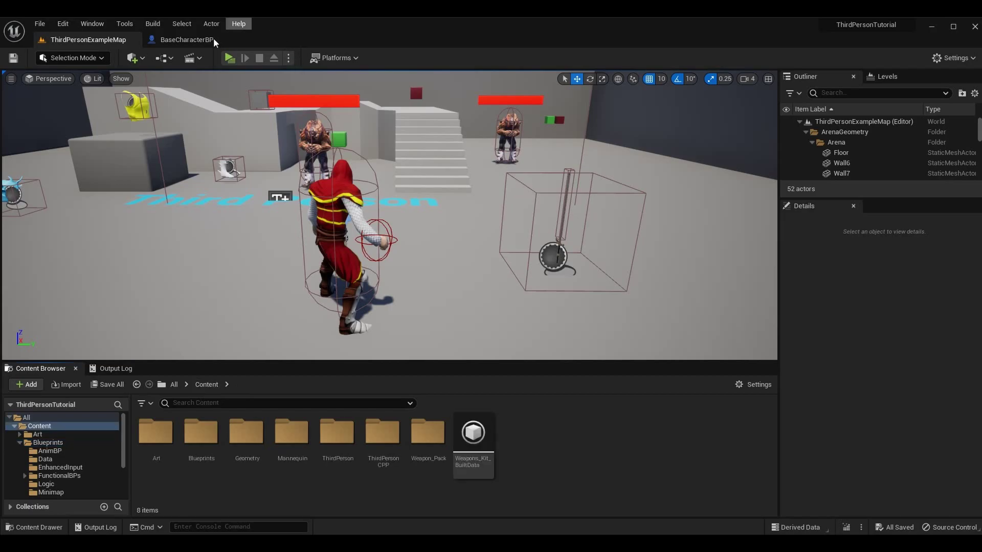
# Step: Return to BaseCharacterBP's Event Graph and locate the Event BeginPlay node chain
pyautogui.click(169, 41)
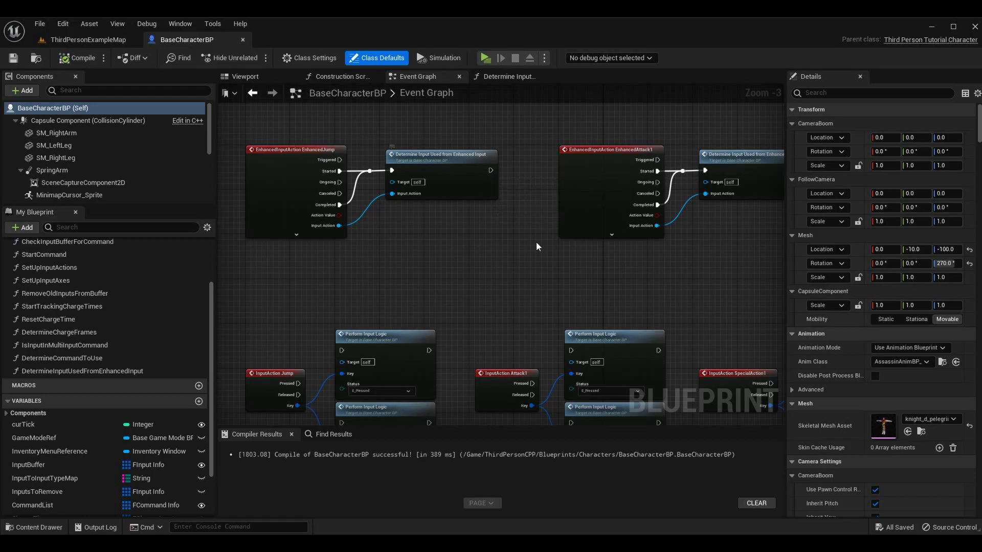
pyautogui.scroll(-4, 500, 166)
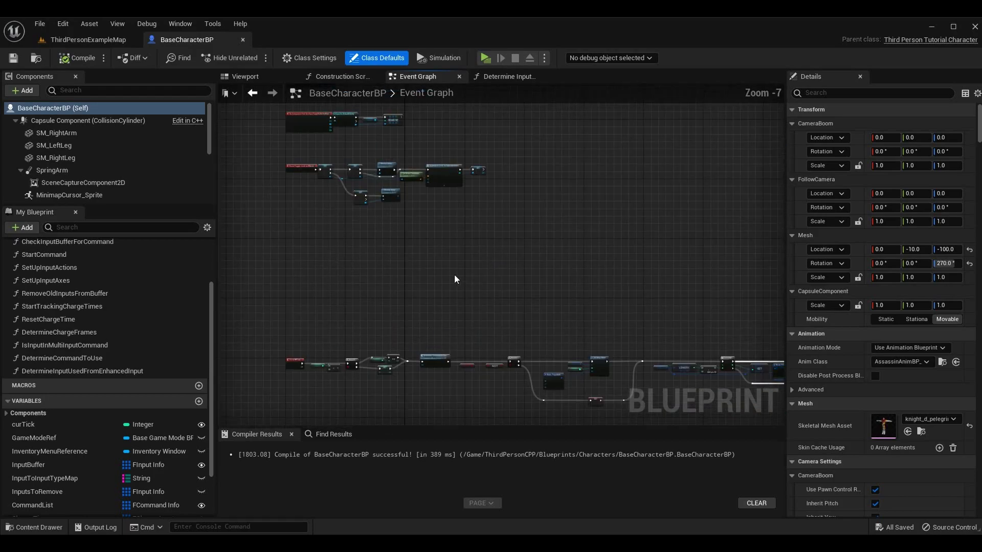
pyautogui.moveTo(480, 239); pyautogui.dragTo(366, 135, button='right')
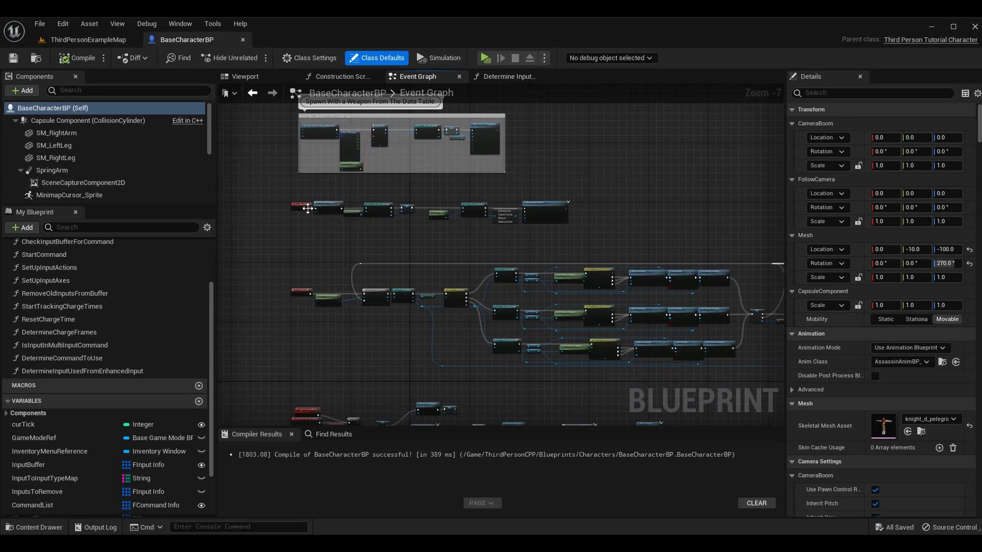
pyautogui.scroll(7, 310, 206)
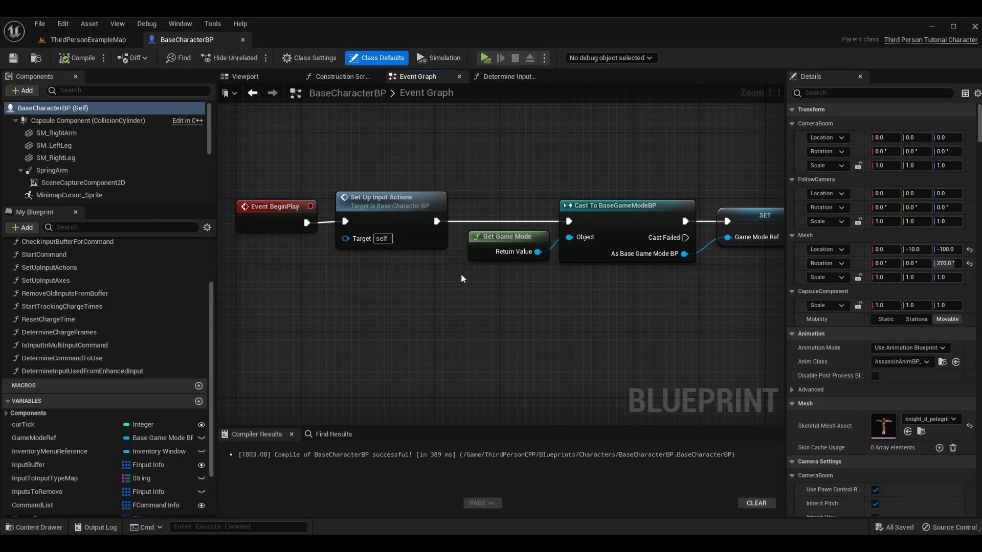
# Step: Examine the start of the Event BeginPlay chain through the Game Mode Ref setter, and select the Set Up Input Actions node
pyautogui.scroll(-1, 323, 268)
pyautogui.moveTo(491, 236); pyautogui.dragTo(456, 236, button='right')
pyautogui.moveTo(434, 144); pyautogui.dragTo(653, 276)
pyautogui.moveTo(478, 323); pyautogui.dragTo(390, 296, button='right')
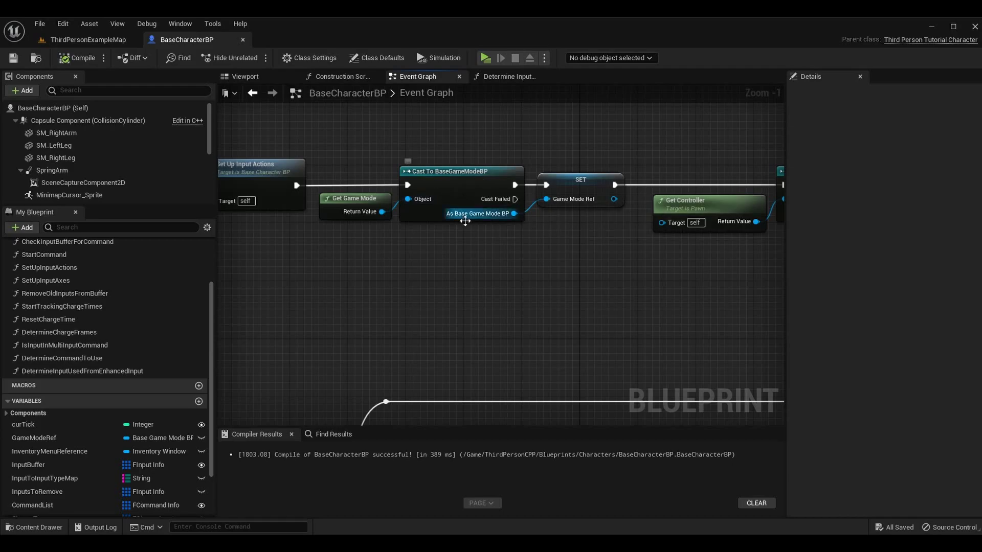
pyautogui.moveTo(513, 211); pyautogui.dragTo(698, 249, button='right')
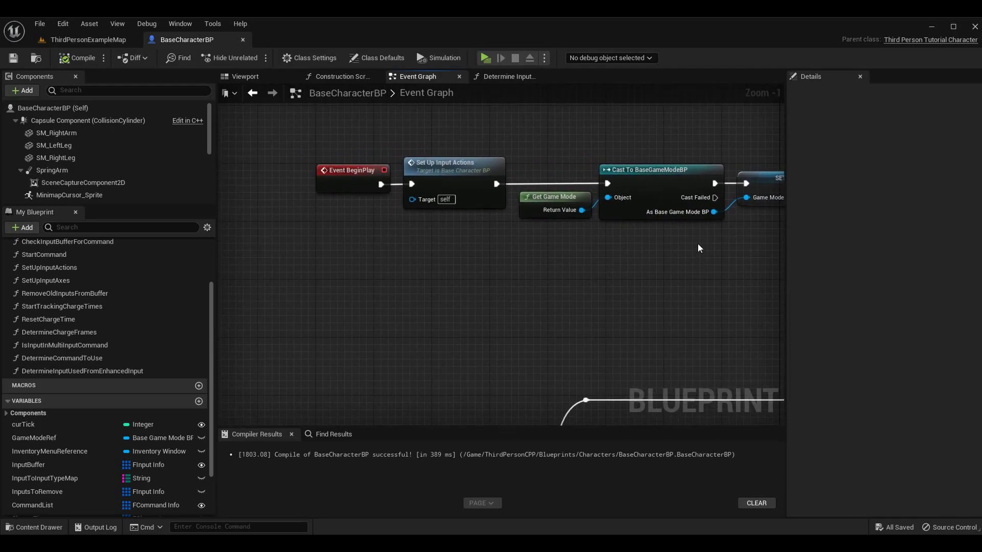
pyautogui.moveTo(429, 215); pyautogui.dragTo(327, 238, button='right')
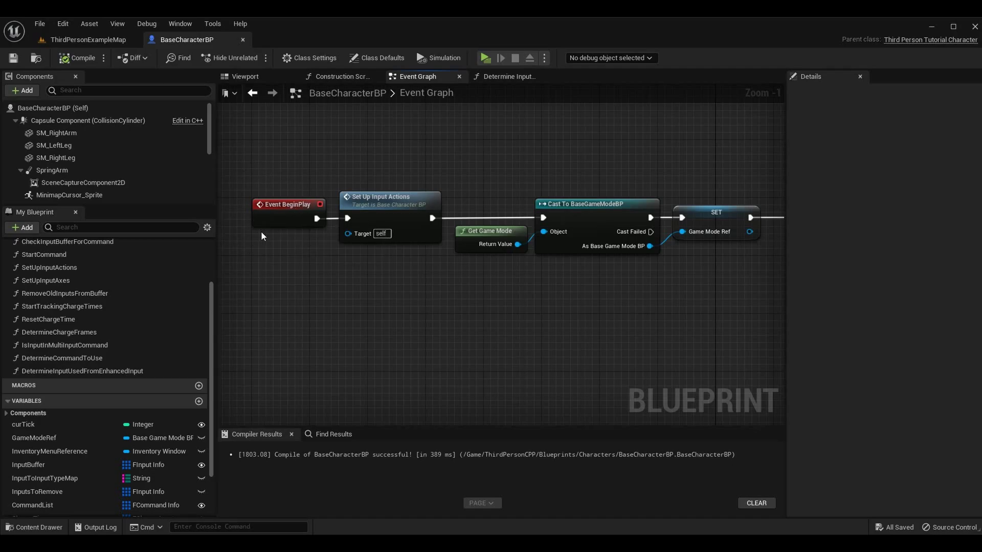
pyautogui.moveTo(335, 180); pyautogui.dragTo(450, 250)
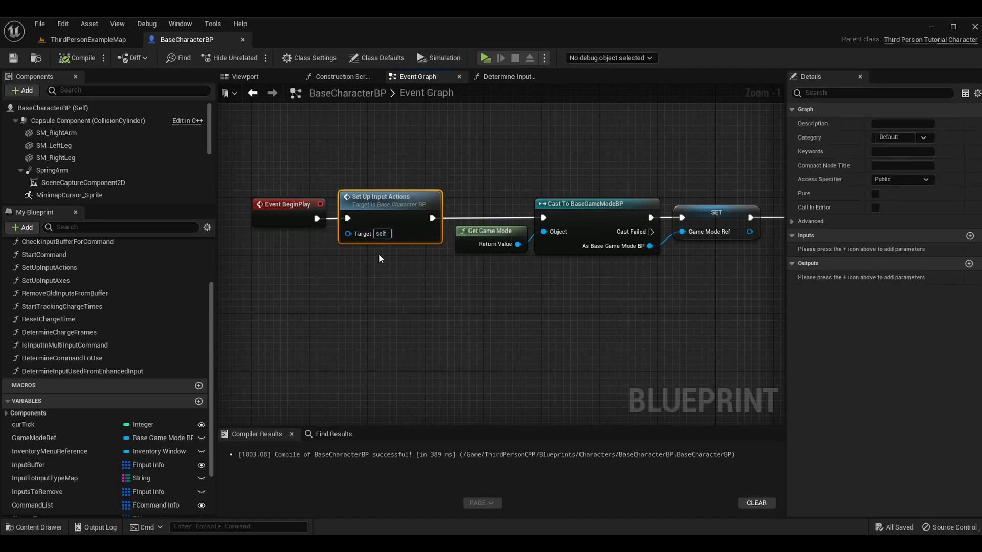
# Step: Select and examine the Get Controller, Cast To PlayerController, Enhanced Input Local Player Subsystem and Add Mapping Context nodes in the BeginPlay chain
pyautogui.scroll(-1, 378, 253)
pyautogui.moveTo(420, 262); pyautogui.dragTo(381, 252, button='right')
pyautogui.moveTo(410, 152); pyautogui.dragTo(664, 315)
pyautogui.moveTo(664, 315); pyautogui.dragTo(332, 298, button='right')
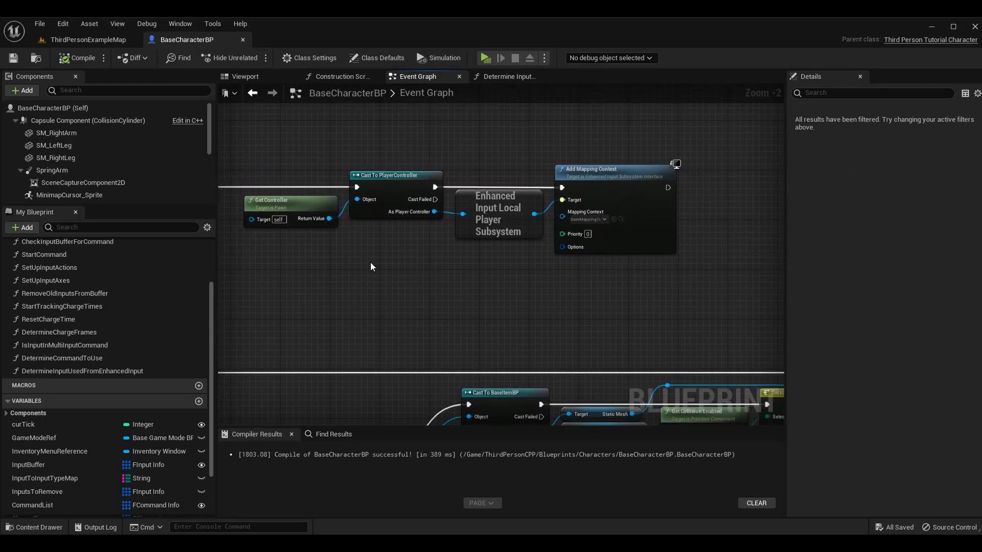
pyautogui.hotkey('ctrl', 'a')
pyautogui.scroll(1, 380, 250)
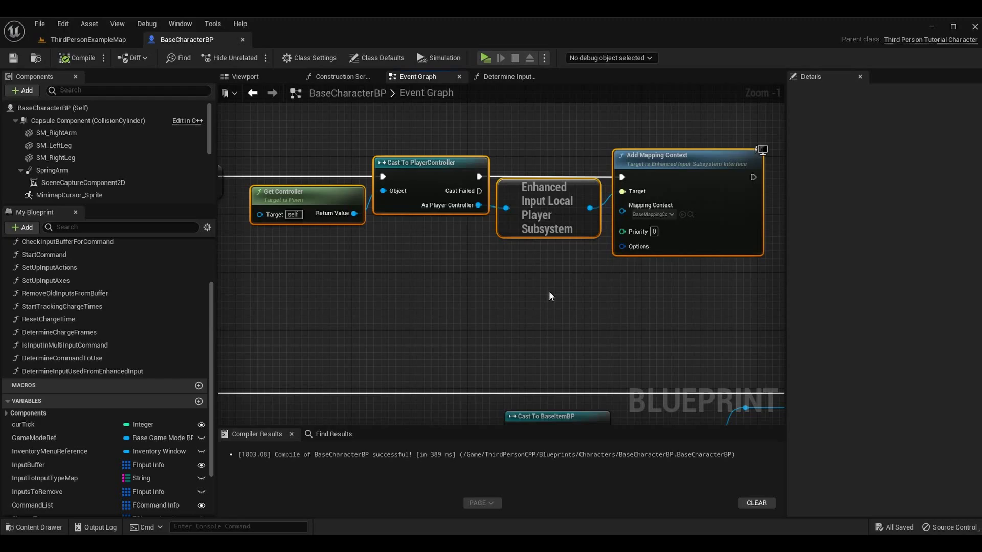
pyautogui.scroll(-1, 398, 145)
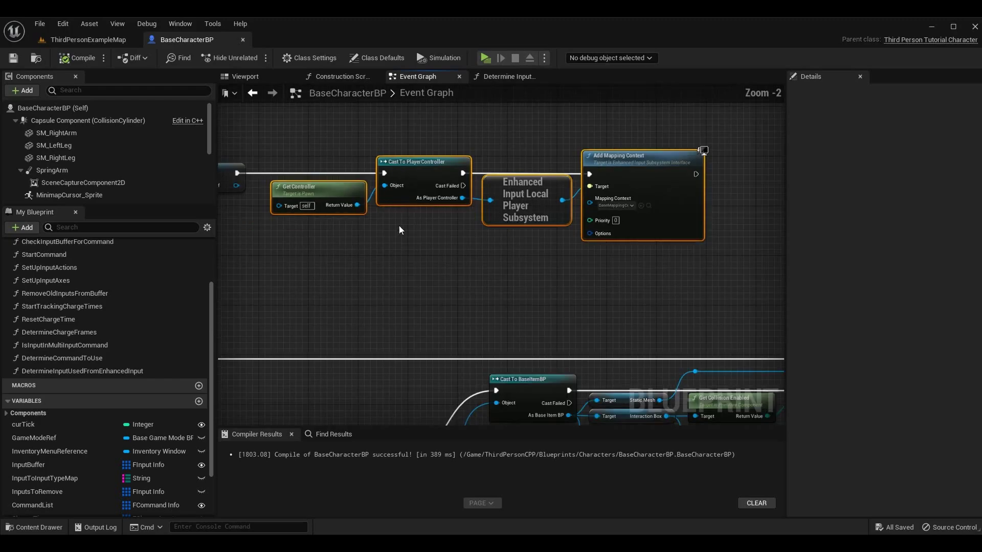
pyautogui.moveTo(275, 127); pyautogui.dragTo(723, 263)
pyautogui.moveTo(295, 137); pyautogui.dragTo(689, 270)
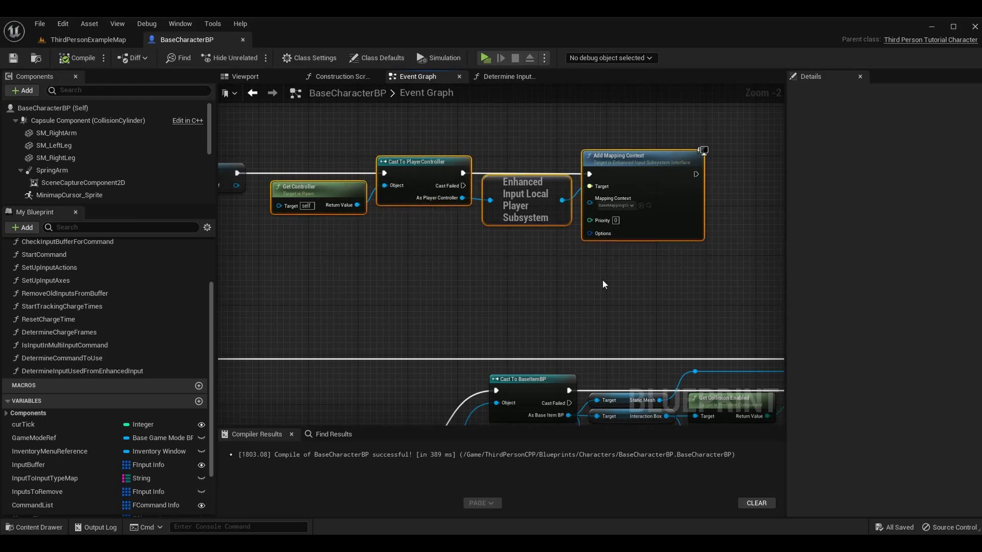